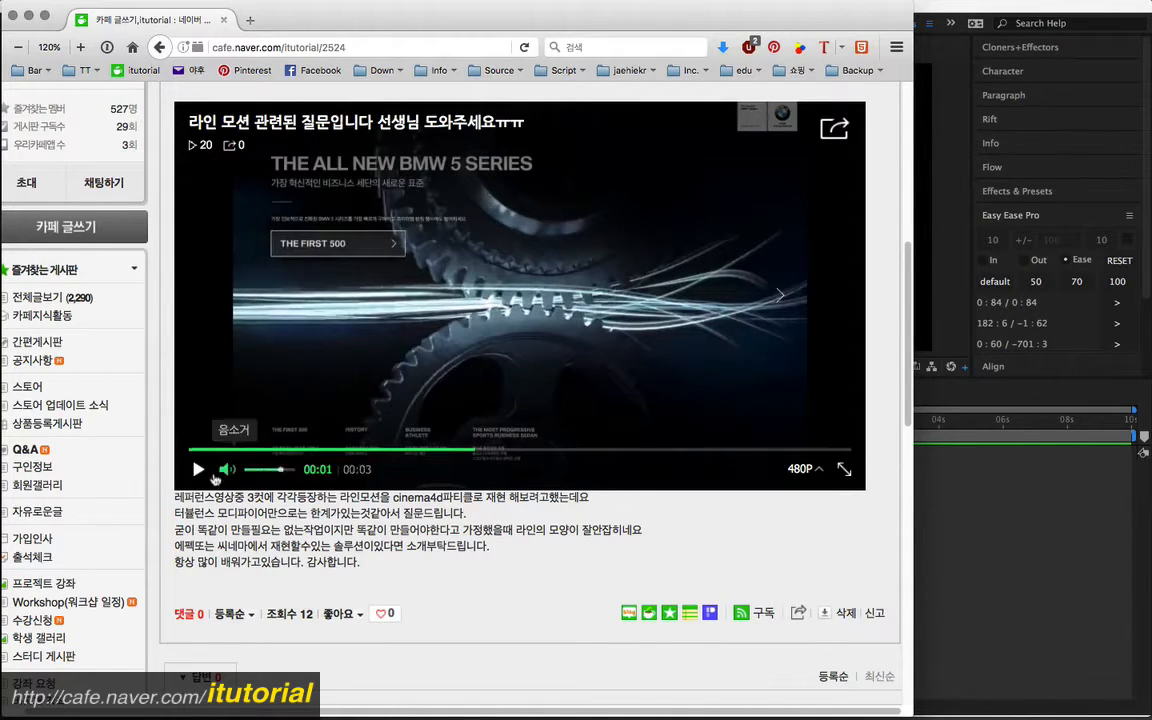
Play and pause the BMW 5 Series reference clip repeatedly to examine how the light lines move in each shot.
left_click(198, 472)
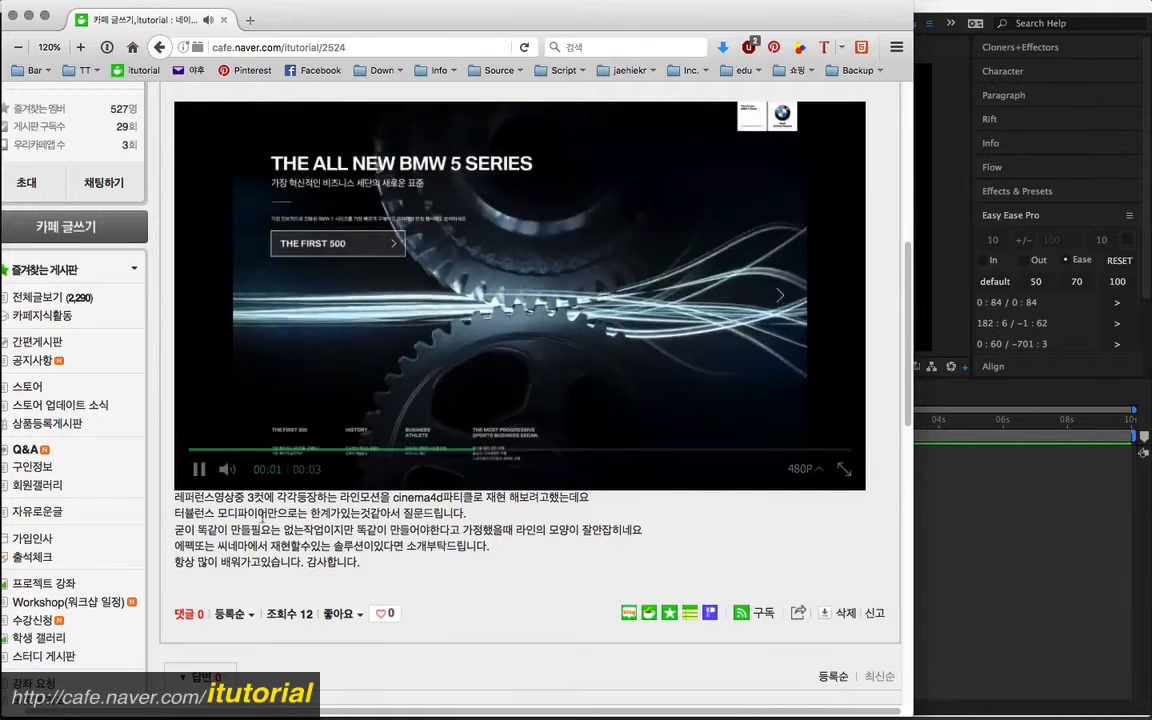
left_click(198, 469)
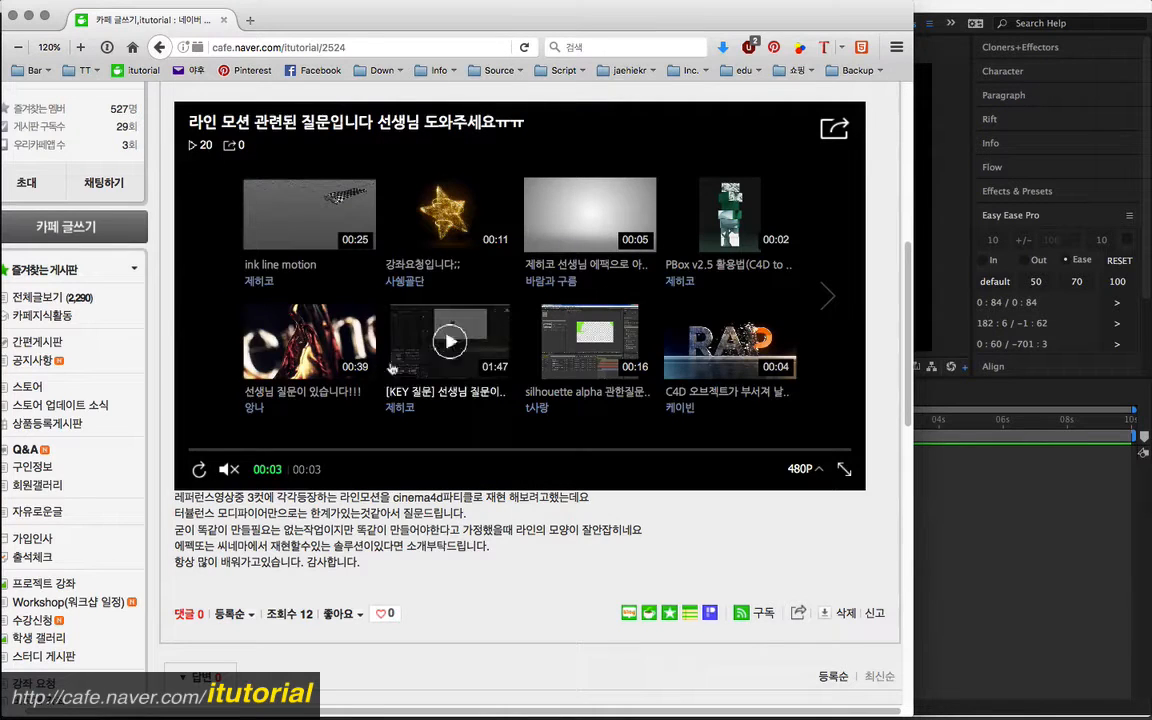
left_click(198, 469)
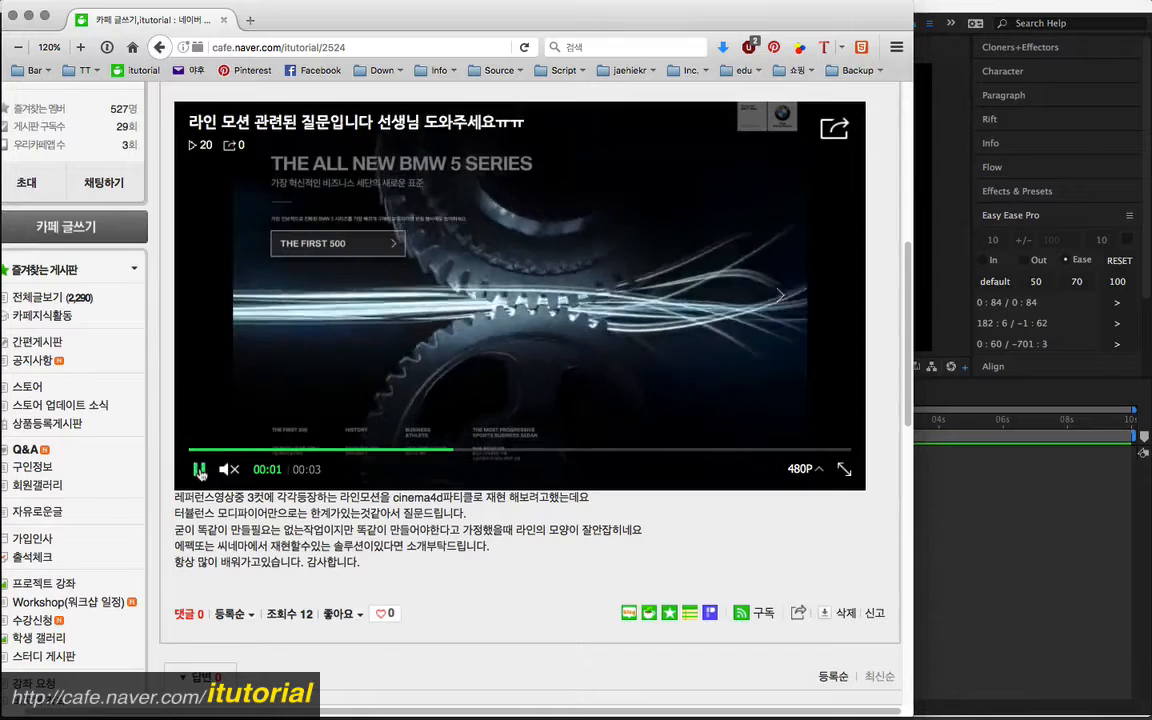
left_click(198, 472)
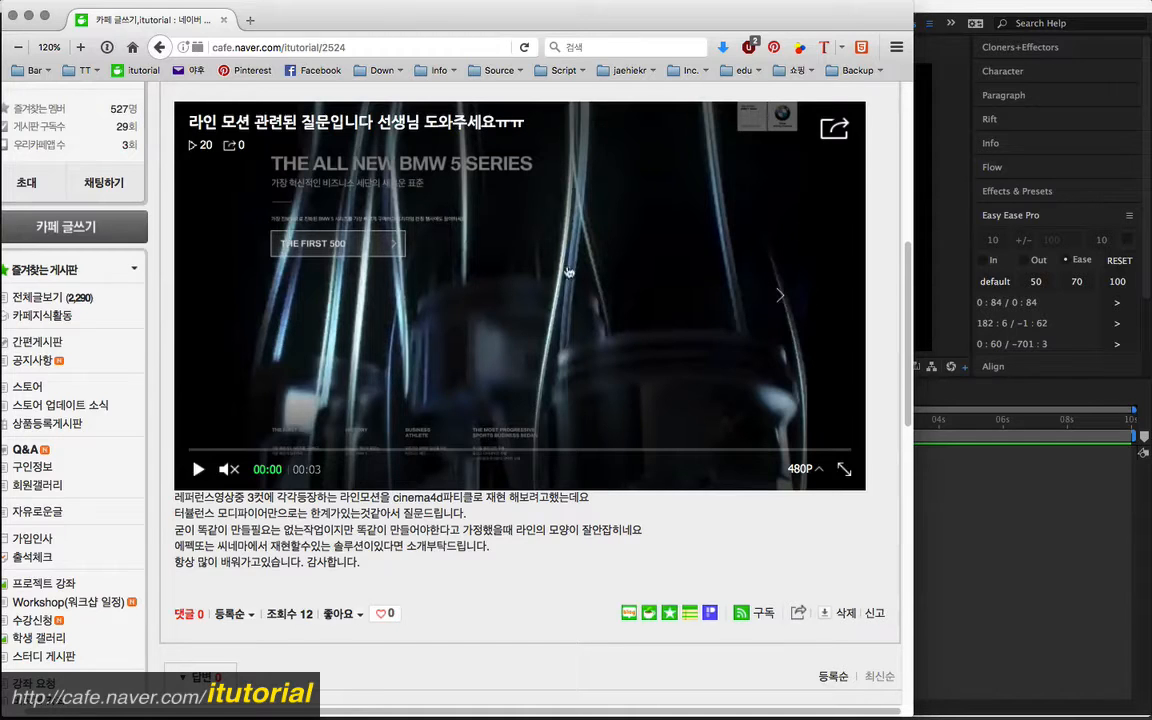
left_click(198, 472)
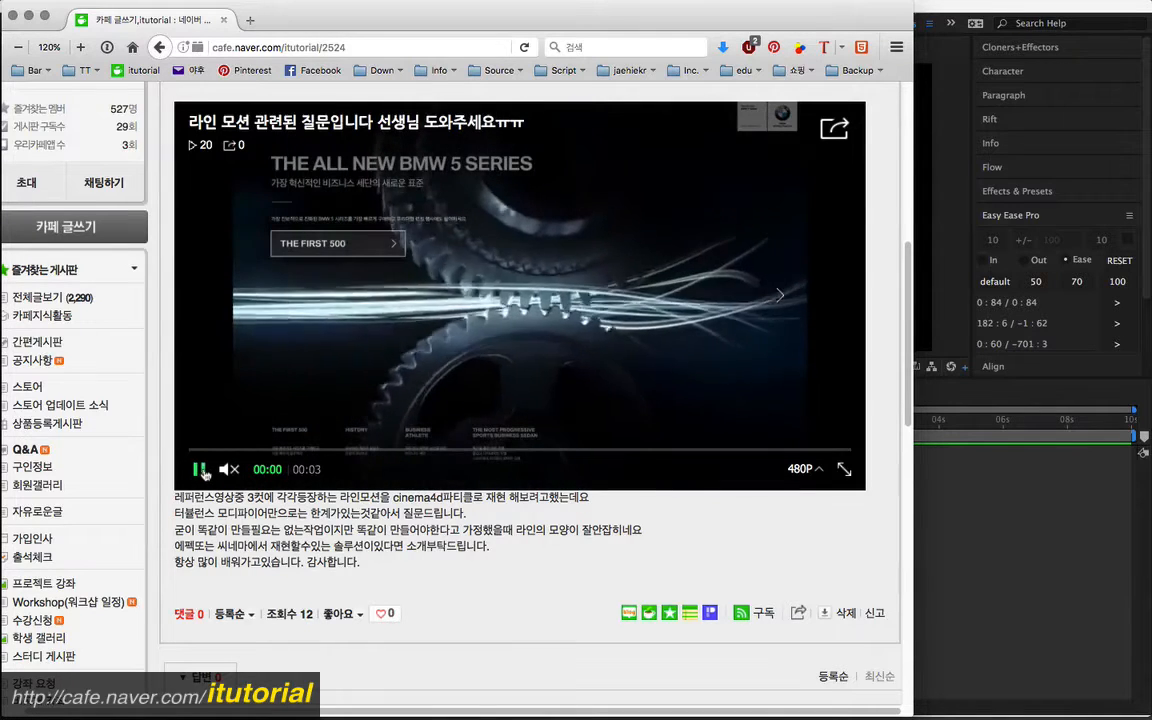
left_click(199, 471)
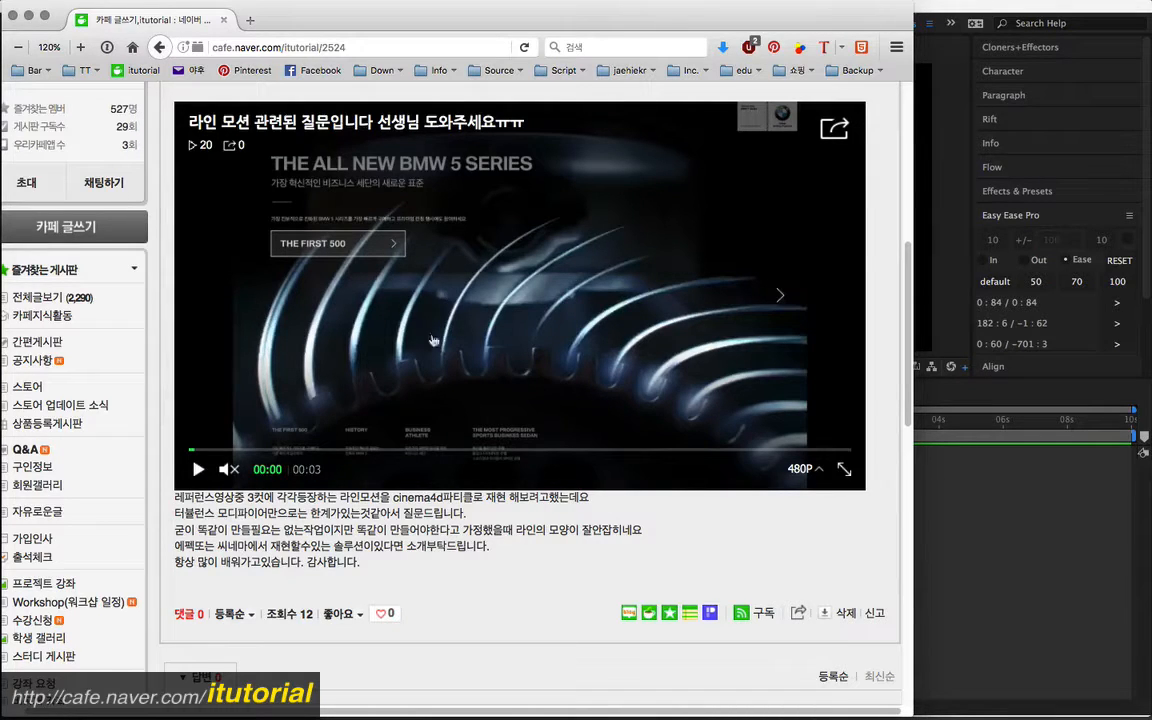
left_click(198, 469)
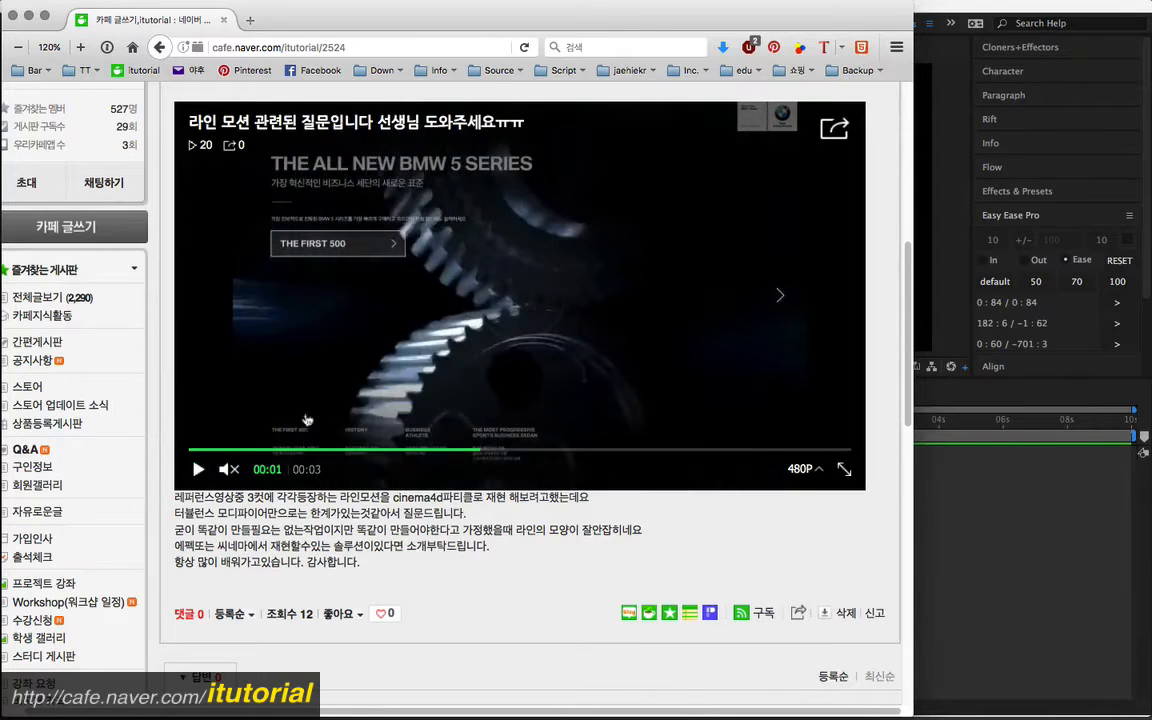
left_click(198, 470)
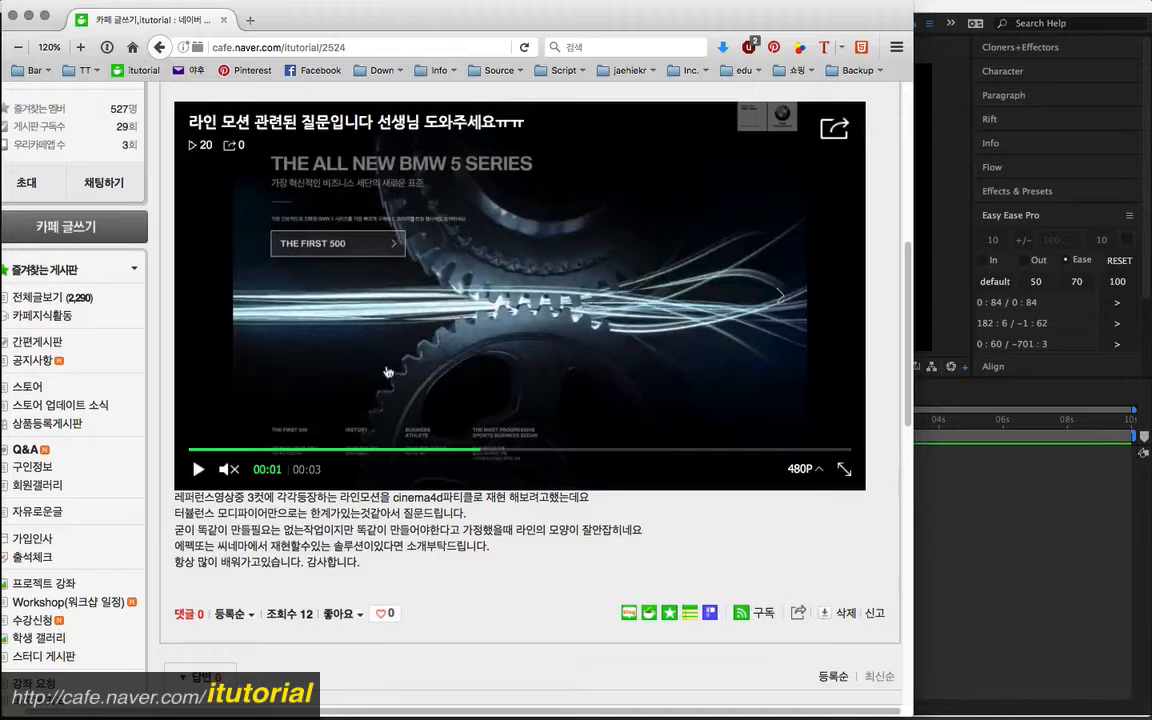
left_click(198, 470)
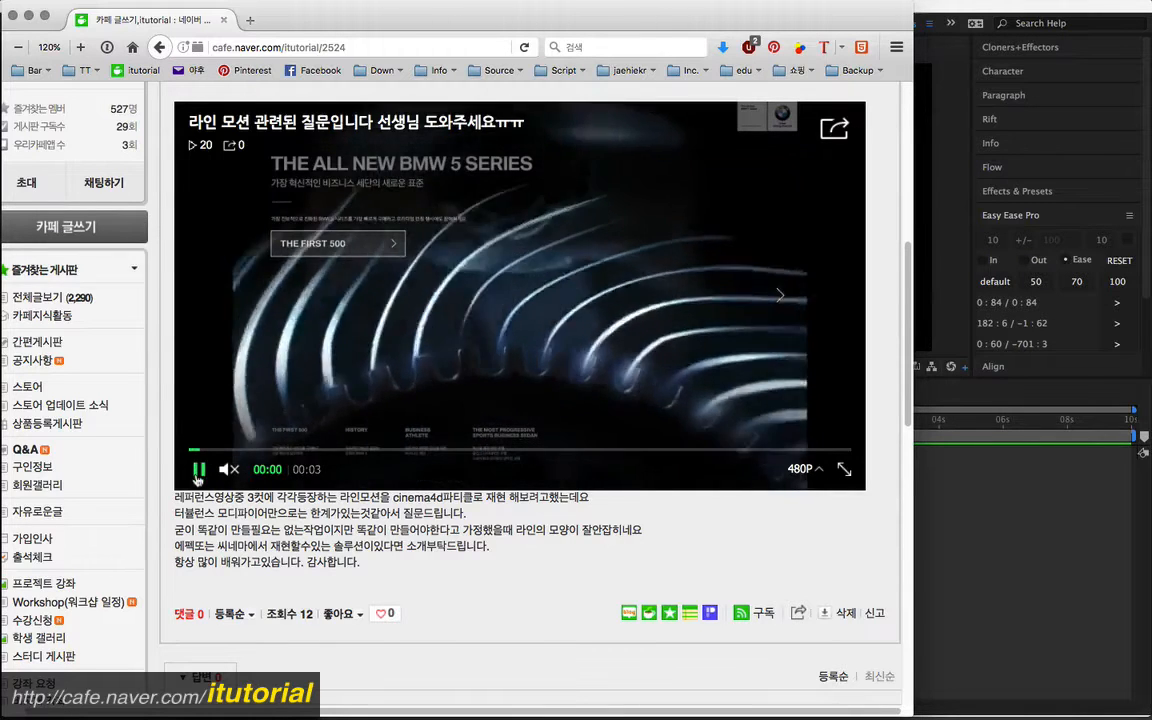
left_click(198, 470)
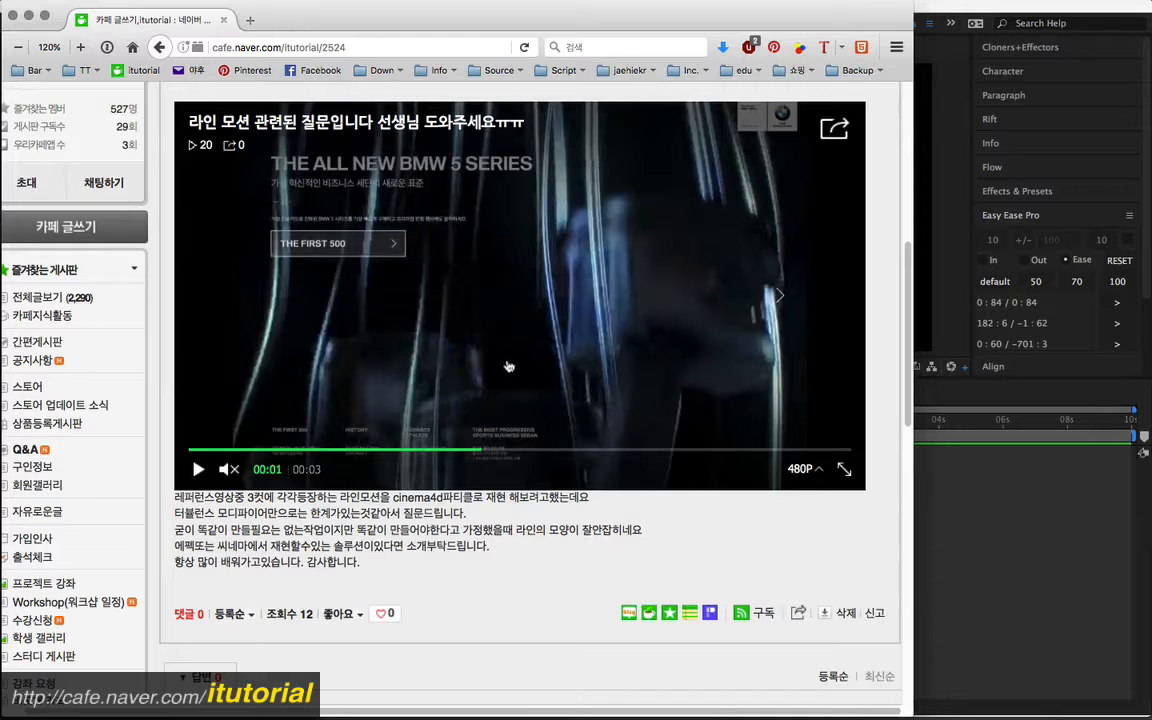
left_click(199, 471)
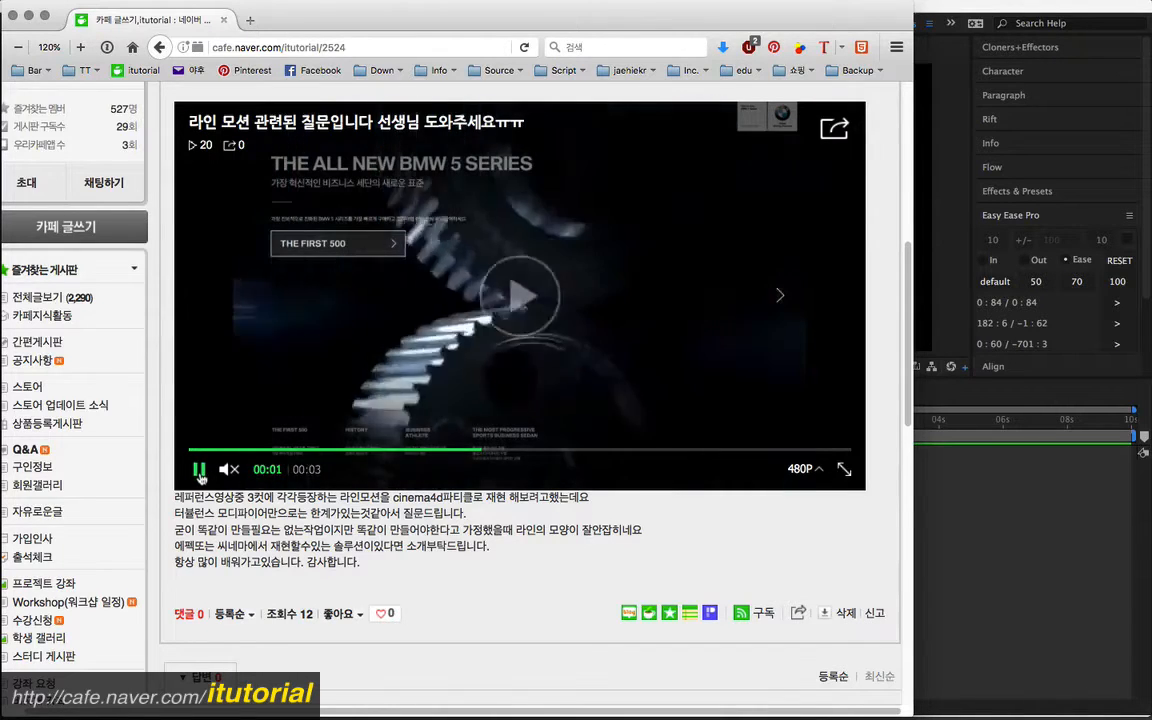
left_click(202, 474)
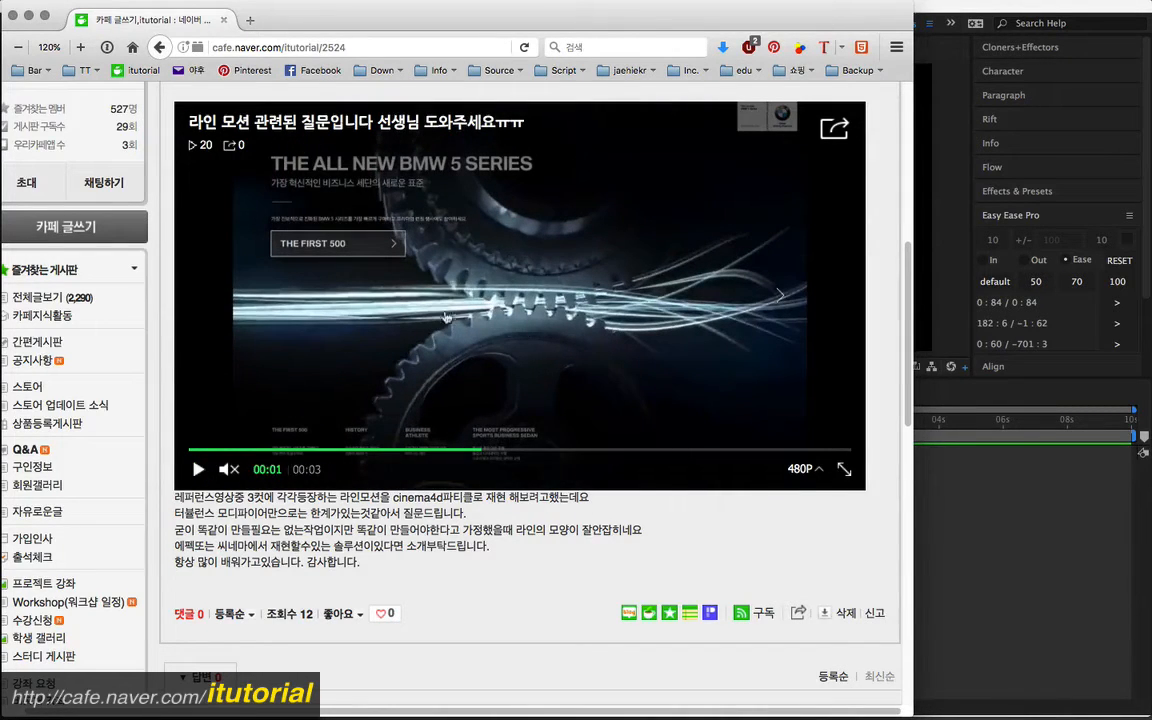
Switch to After Effects and create a black solid in Comp 1, 1280 px wide and 300 px high.
left_click(944, 502)
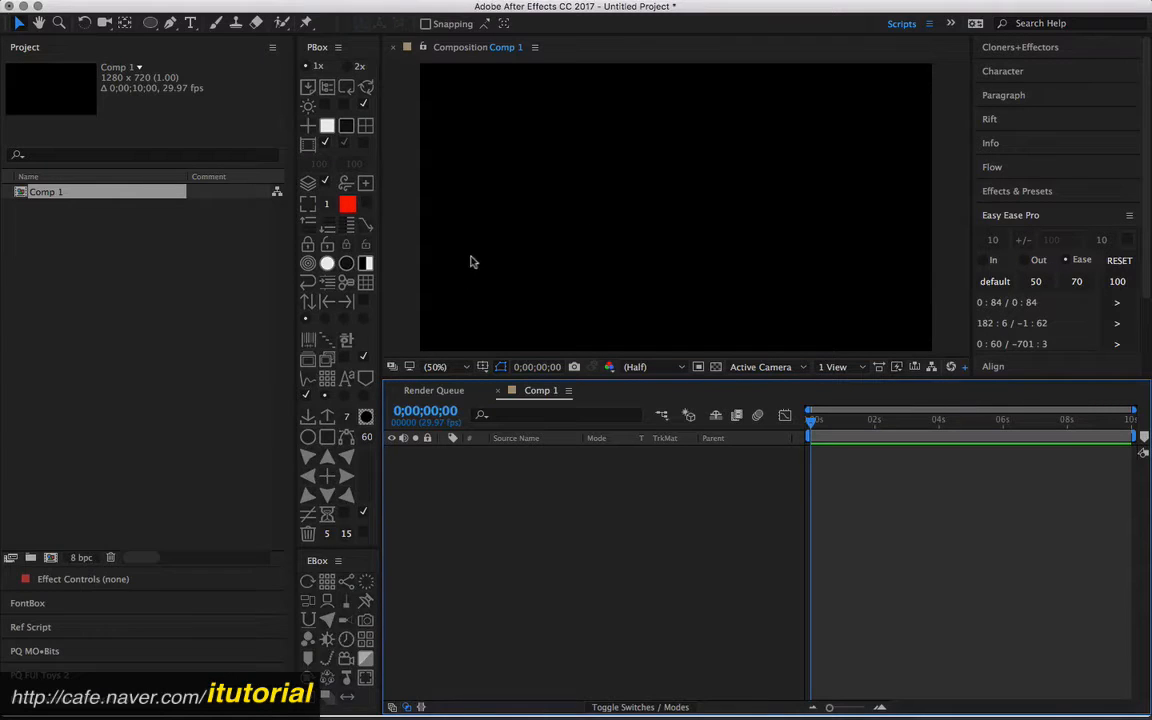
mouse_move(254, 7)
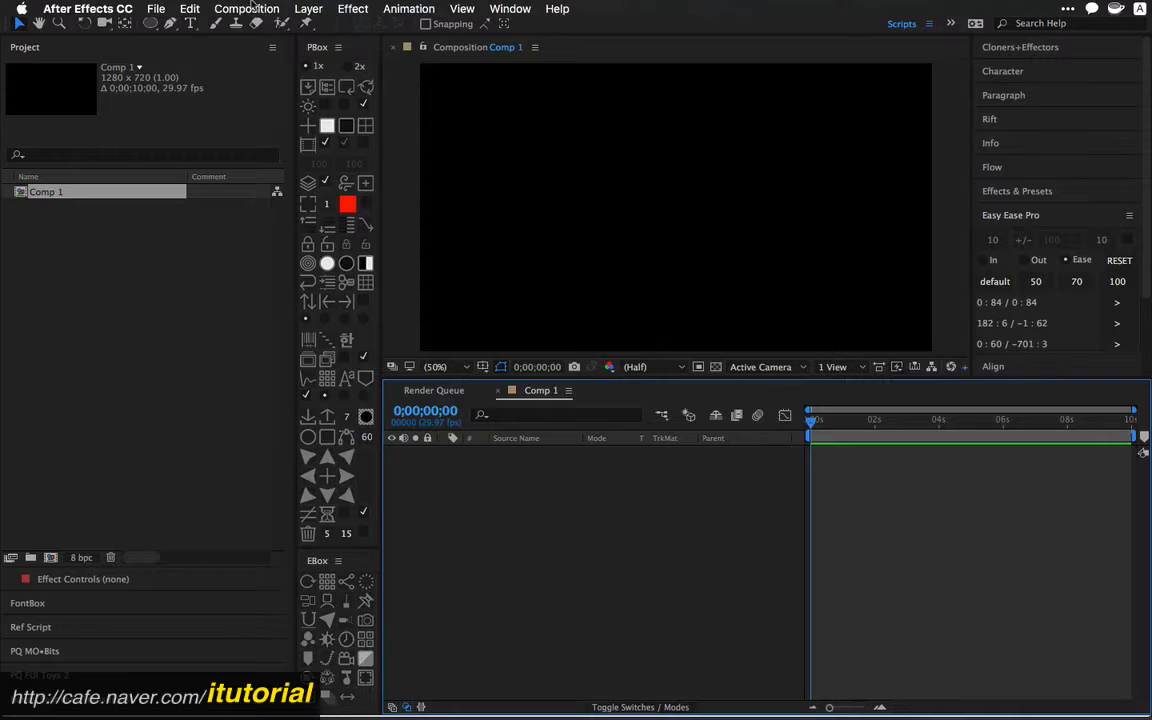
left_click(308, 9)
mouse_move(330, 31)
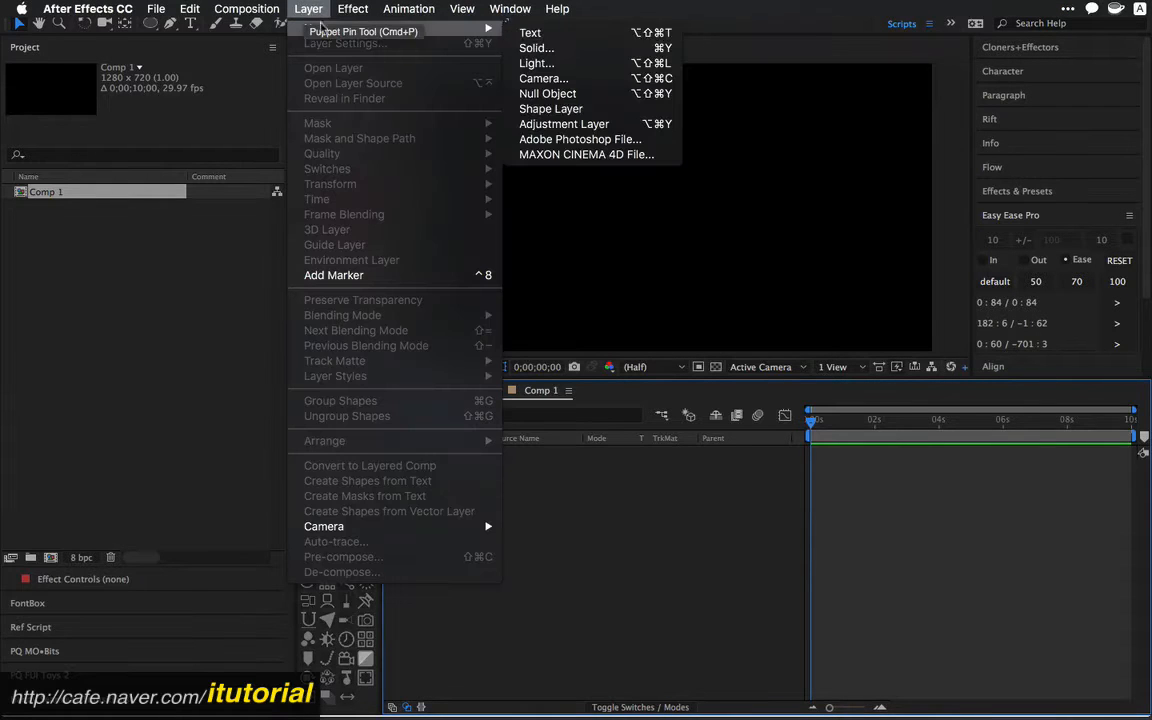
left_click(548, 50)
left_click_drag(545, 205, 583, 330)
left_click(564, 504)
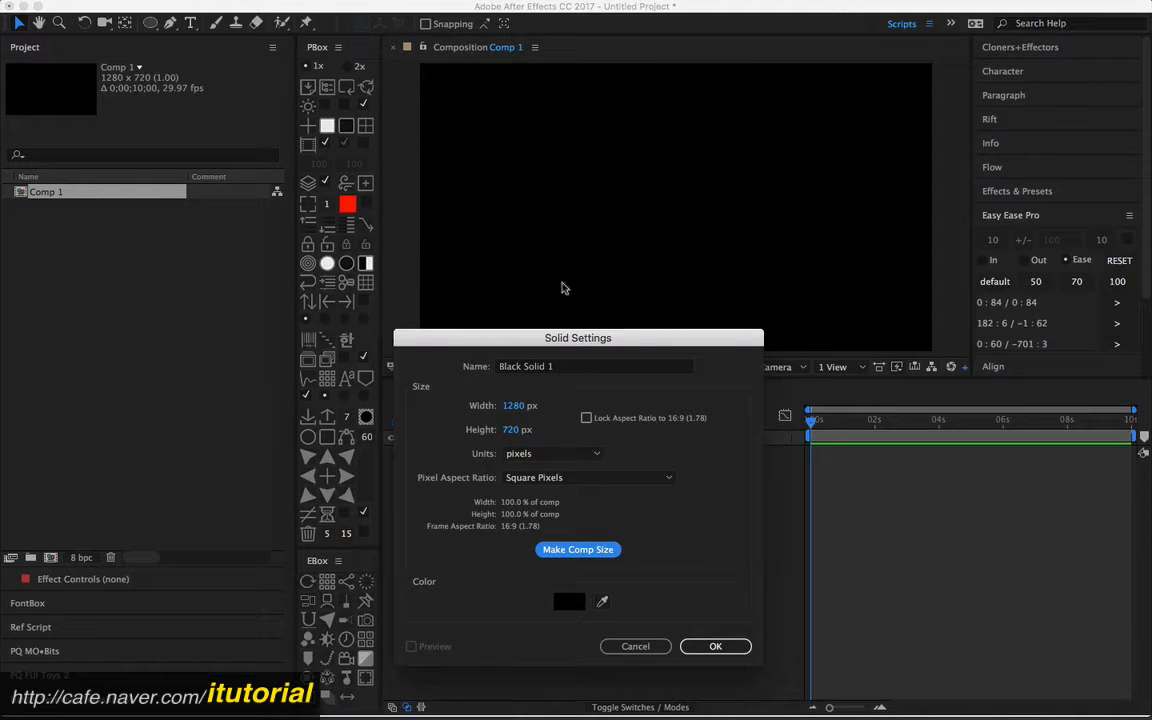
left_click(512, 431)
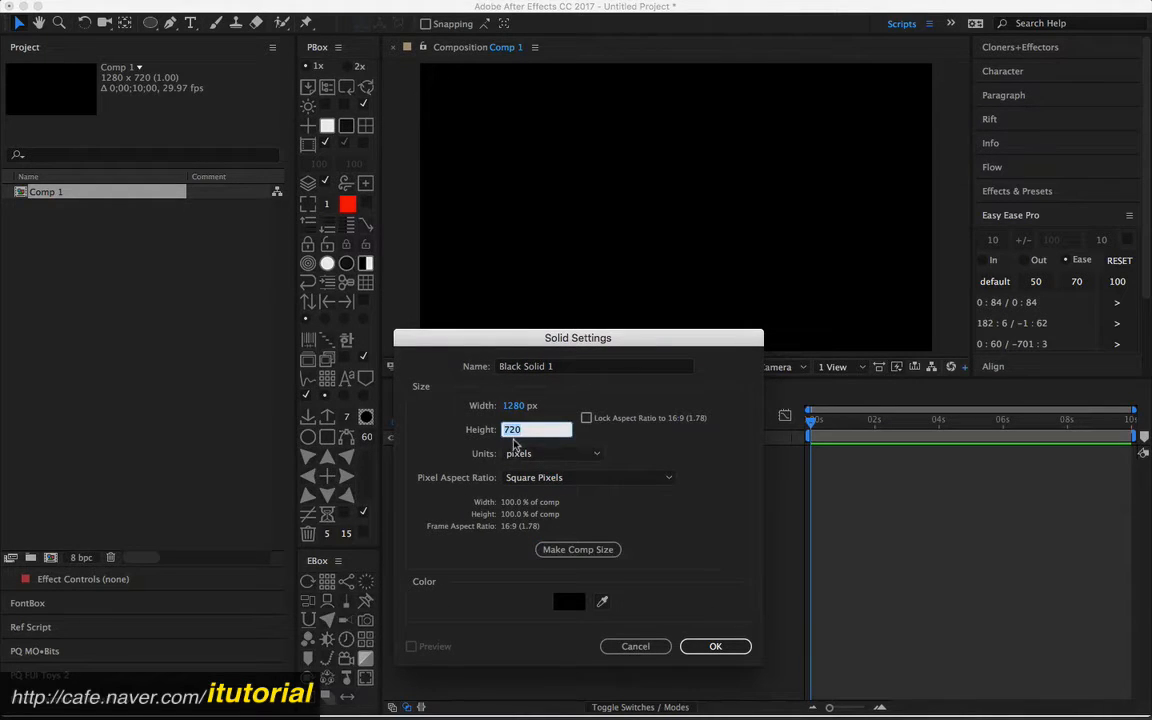
type("300")
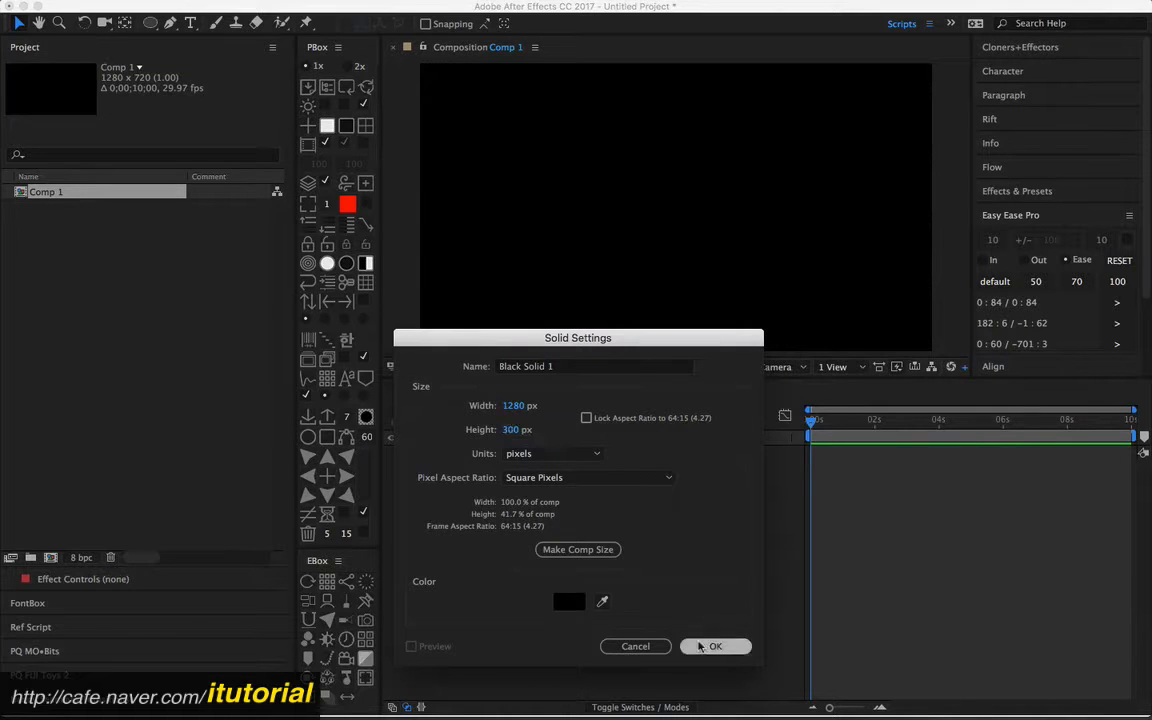
left_click(712, 646)
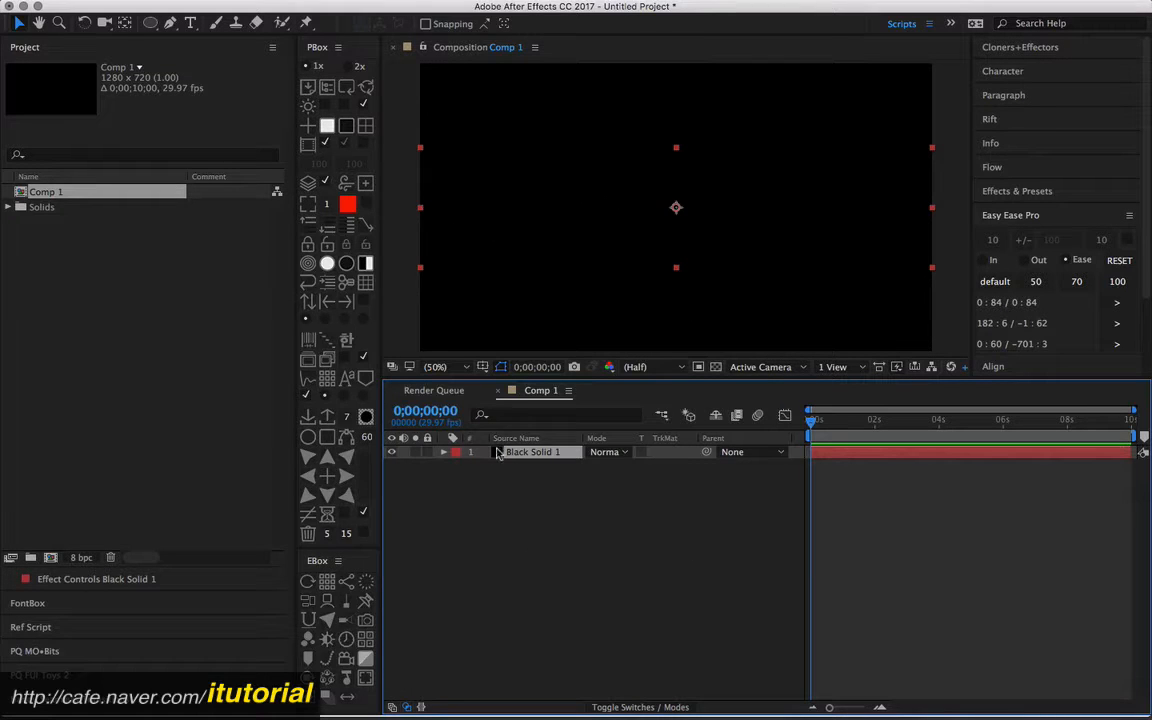
Apply the Fractal Noise effect to the black solid layer.
left_click(716, 366)
left_click(716, 366)
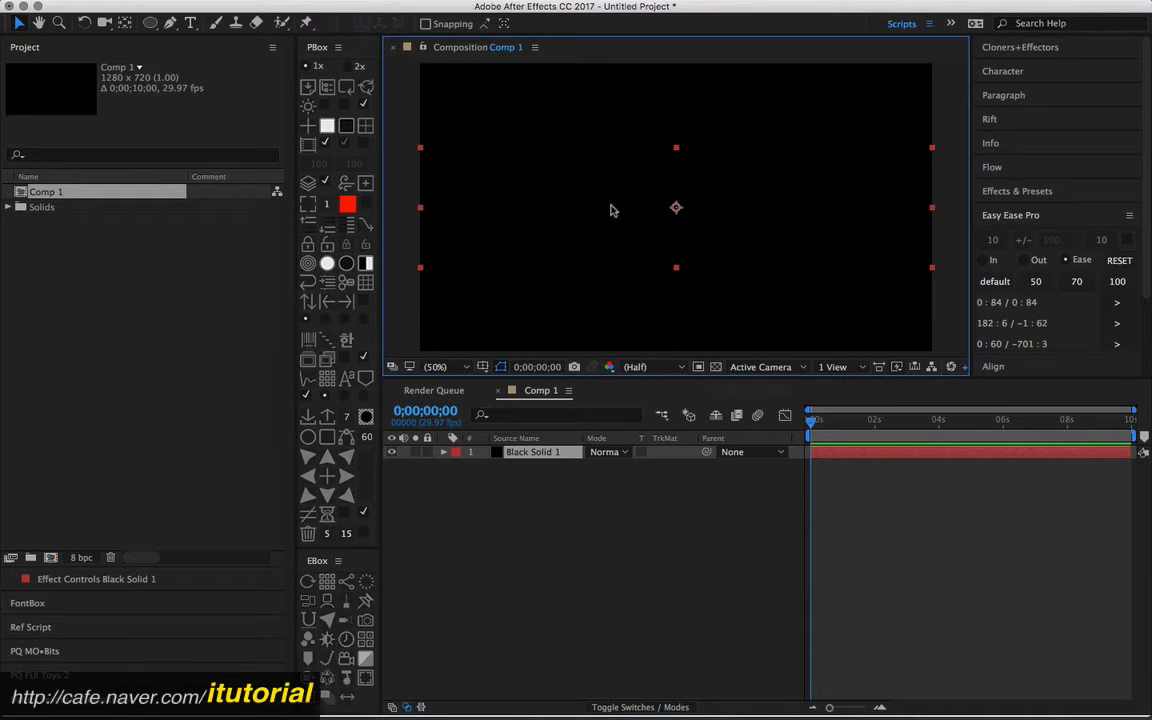
left_click(518, 452)
mouse_move(350, 8)
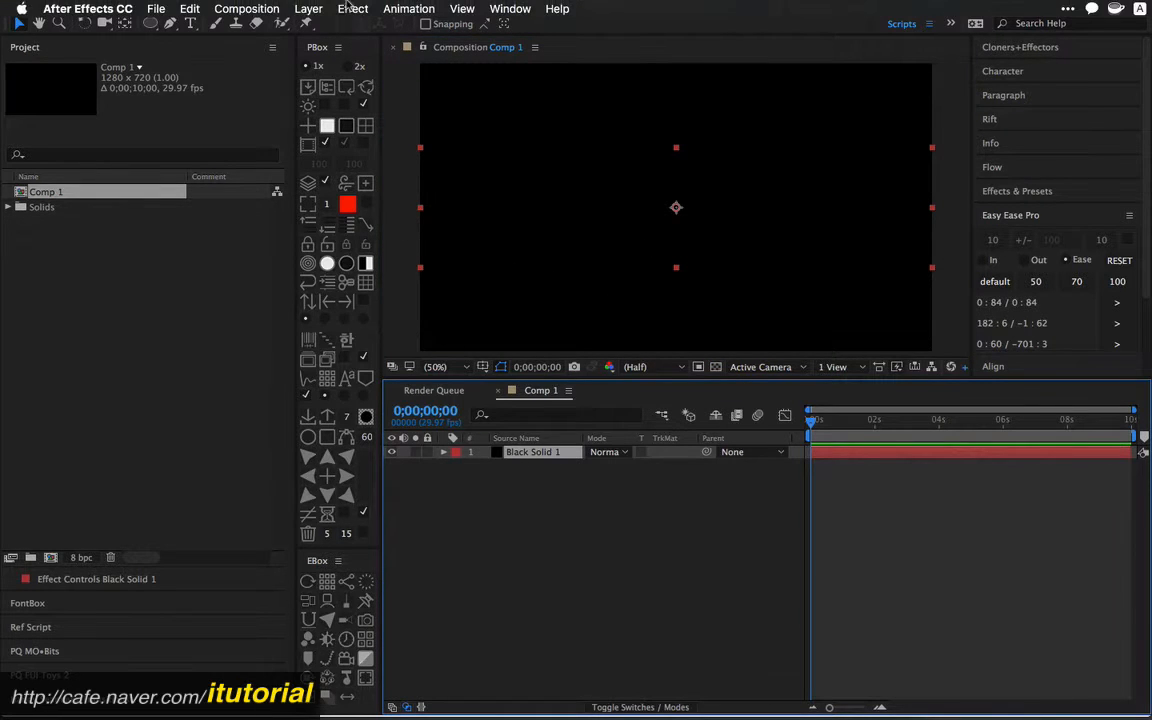
left_click(309, 9)
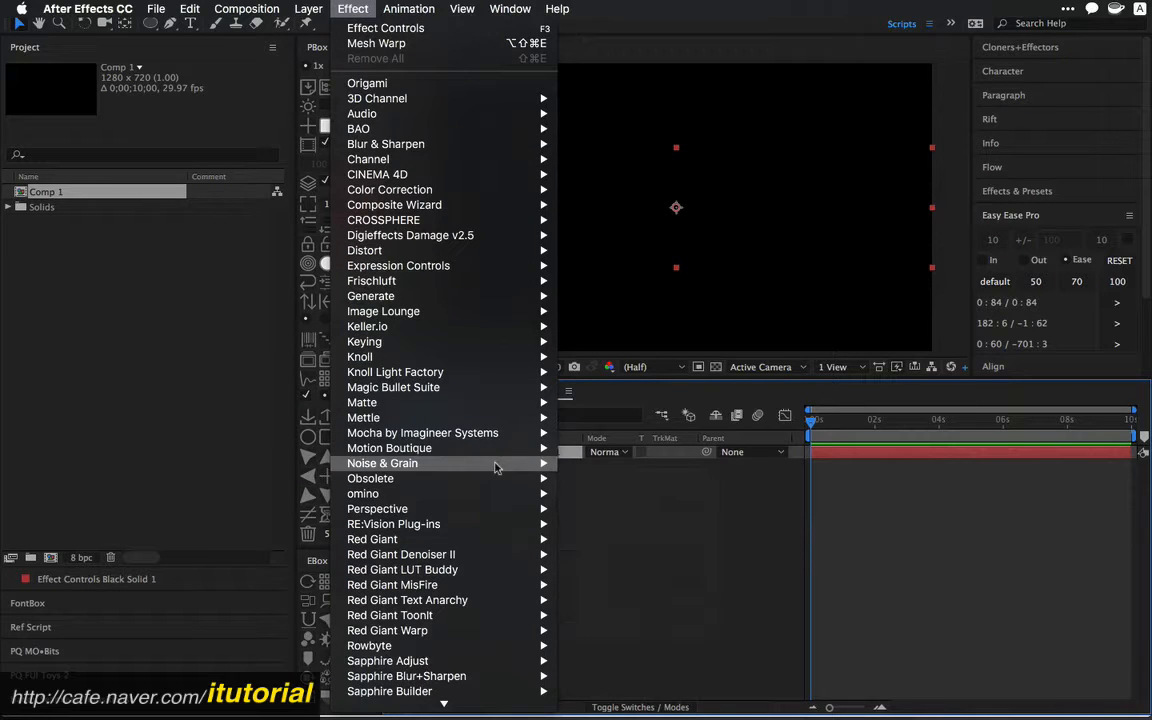
mouse_move(518, 463)
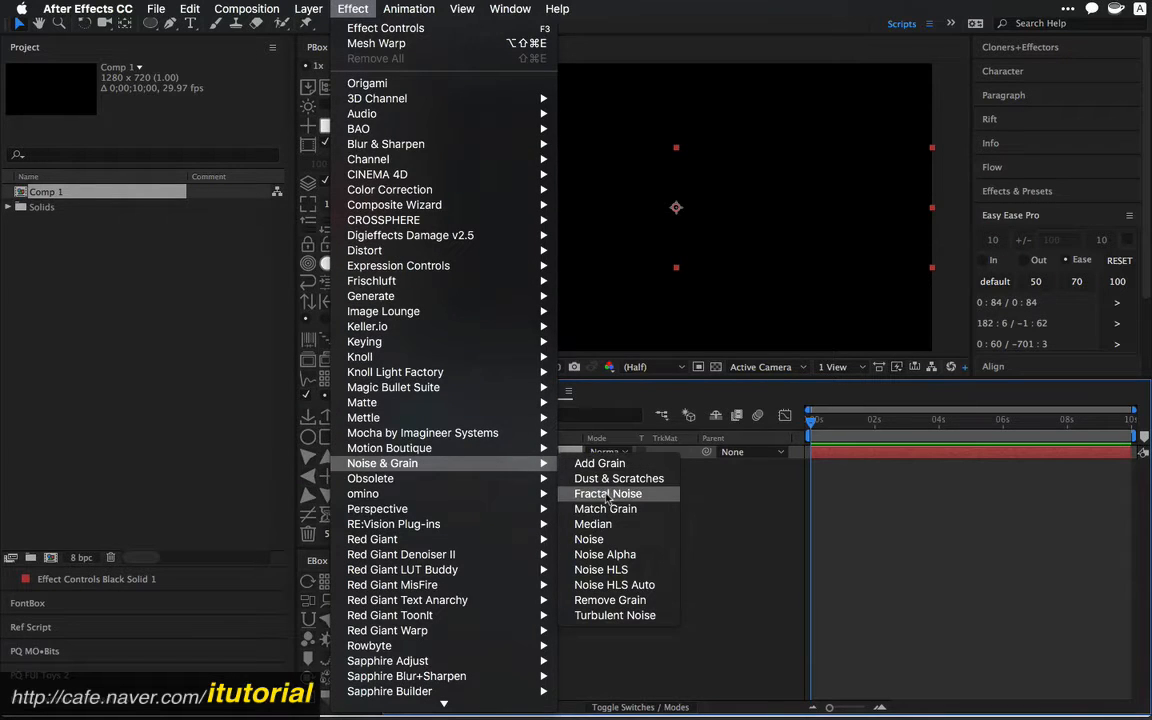
left_click(606, 494)
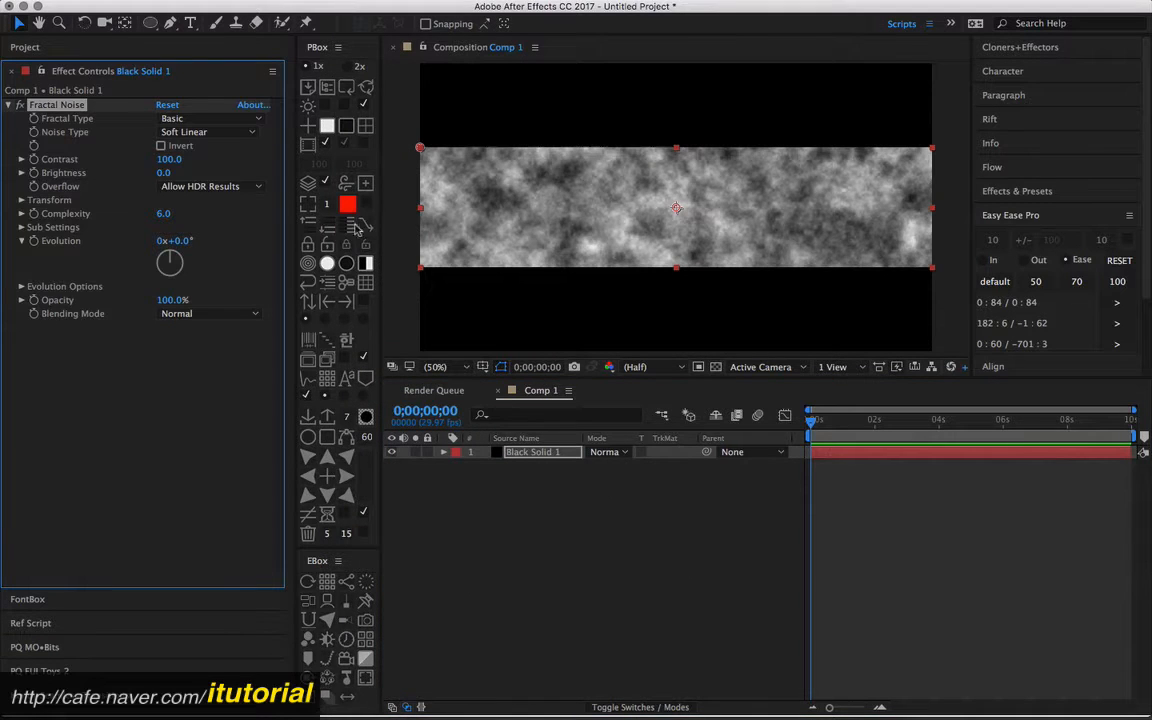
left_click(222, 119)
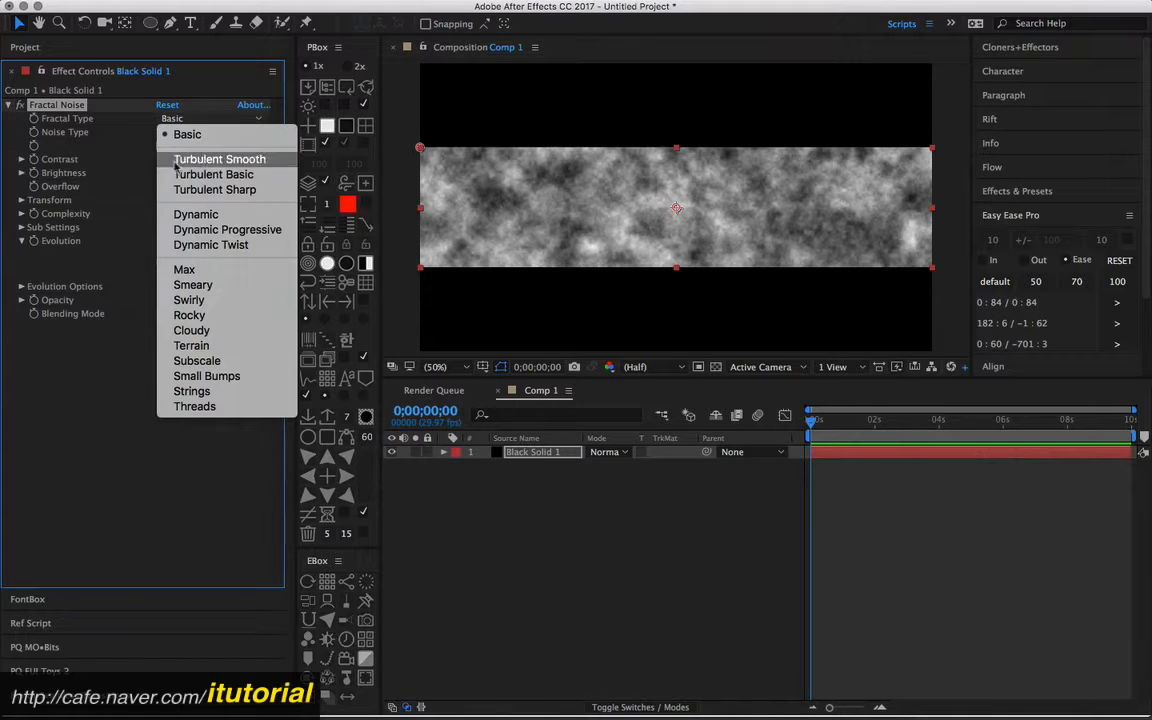
left_click(120, 142)
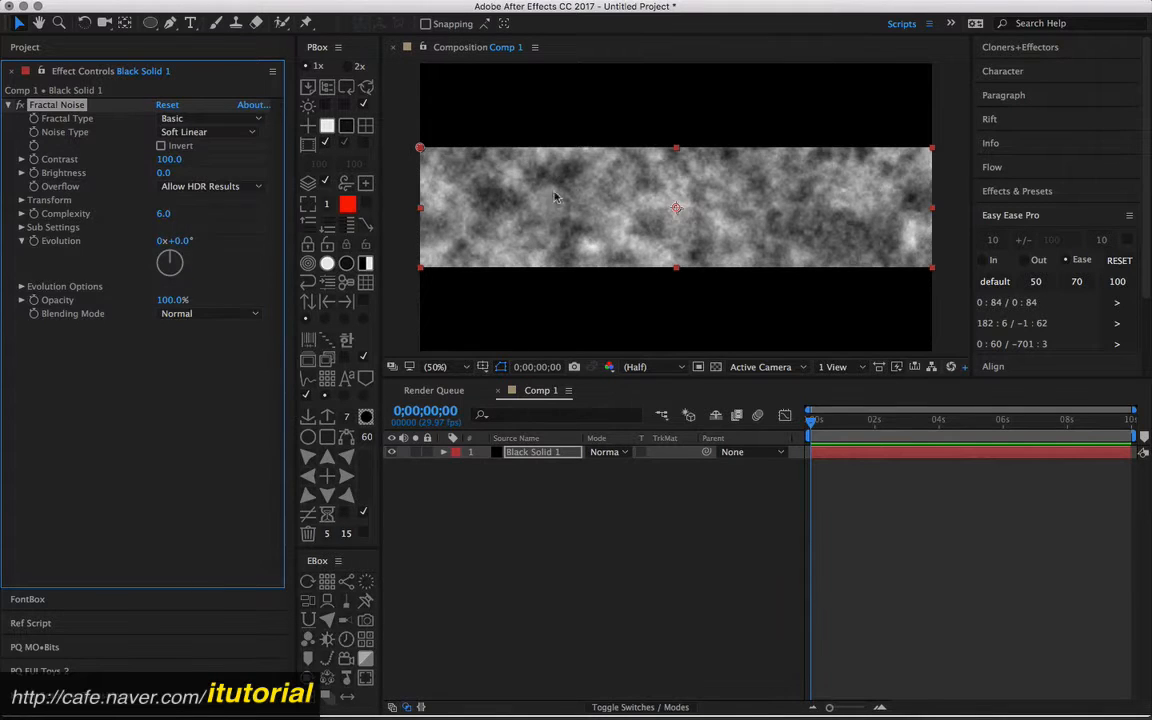
Turn off uniform scaling in the Fractal Noise transform and stretch it to scale width 1160 and scale height 53.
left_click(21, 201)
left_click(160, 227)
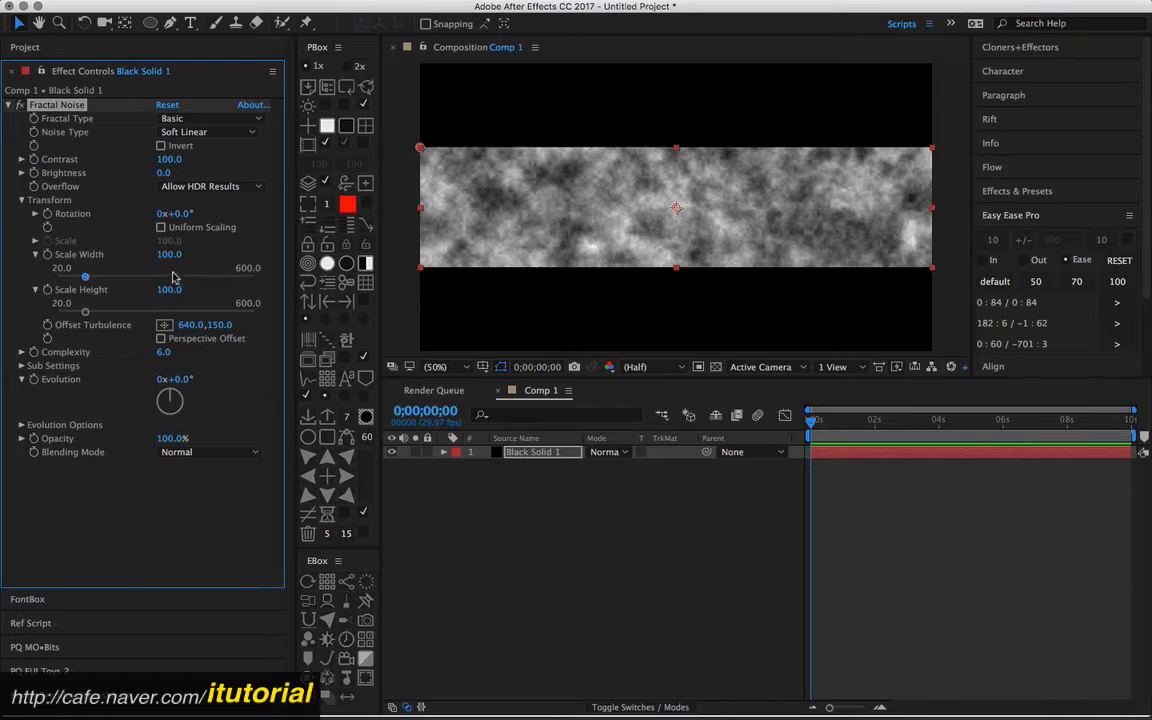
left_click_drag(170, 260, 260, 260)
mouse_move(174, 290)
left_mouse_down()
mouse_move(90, 290)
mouse_move(162, 289)
left_mouse_up()
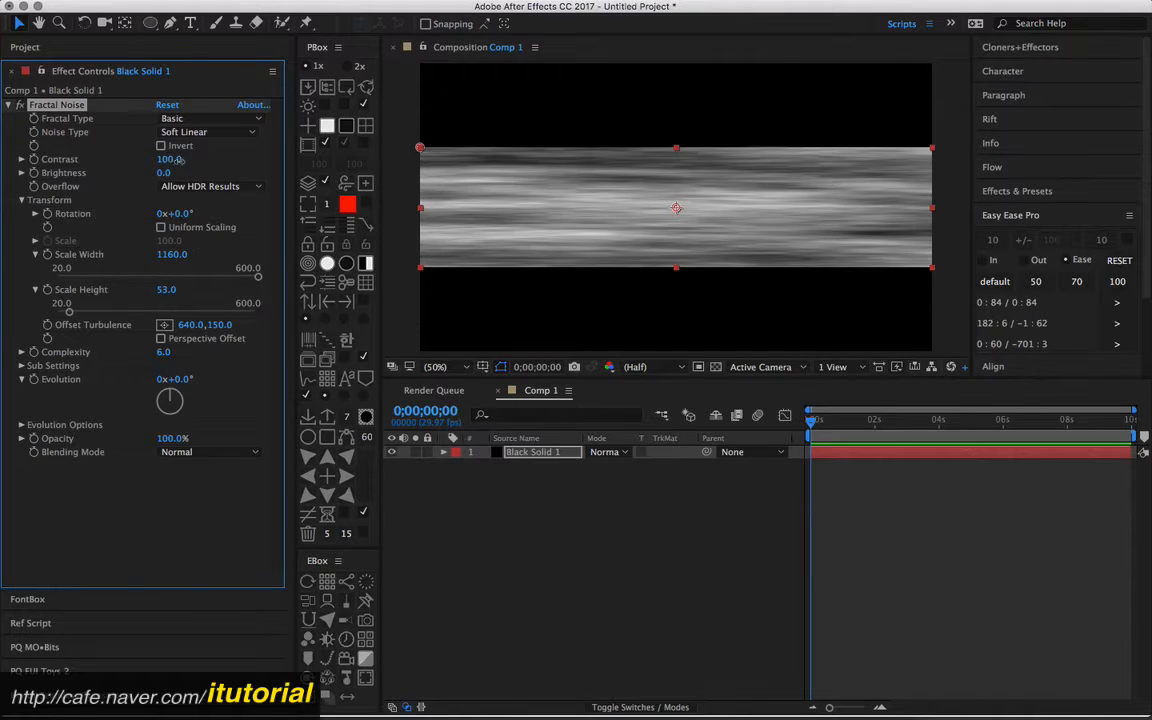
Set the Fractal Noise contrast to 195, brightness to -38 and scale width to 1348.
mouse_move(163, 158)
left_mouse_down()
mouse_move(186, 157)
mouse_move(147, 170)
mouse_move(173, 160)
mouse_move(164, 158)
left_mouse_up()
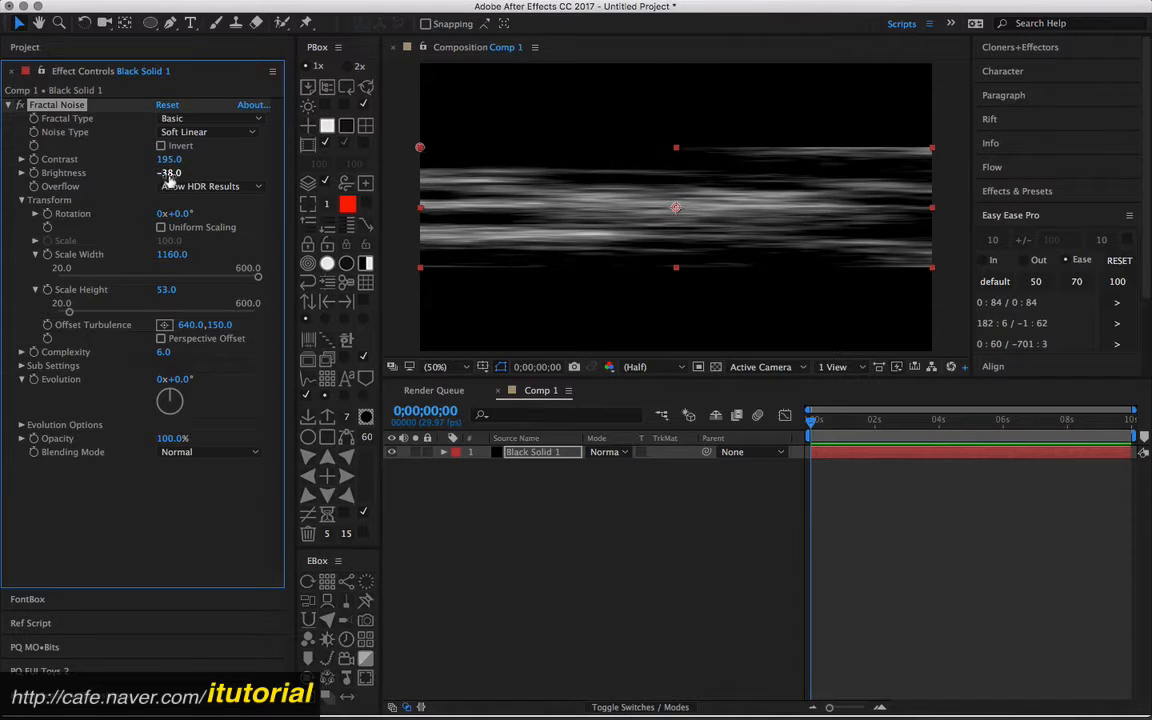
left_click_drag(174, 254, 282, 254)
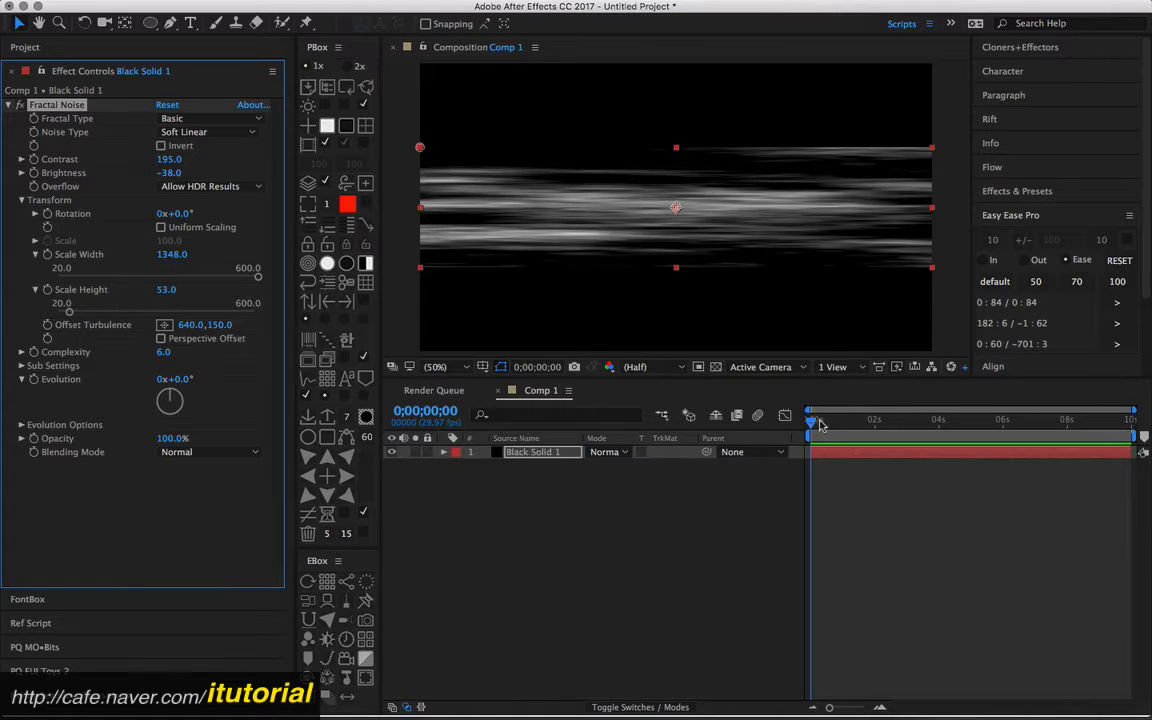
left_click_drag(820, 423, 725, 408)
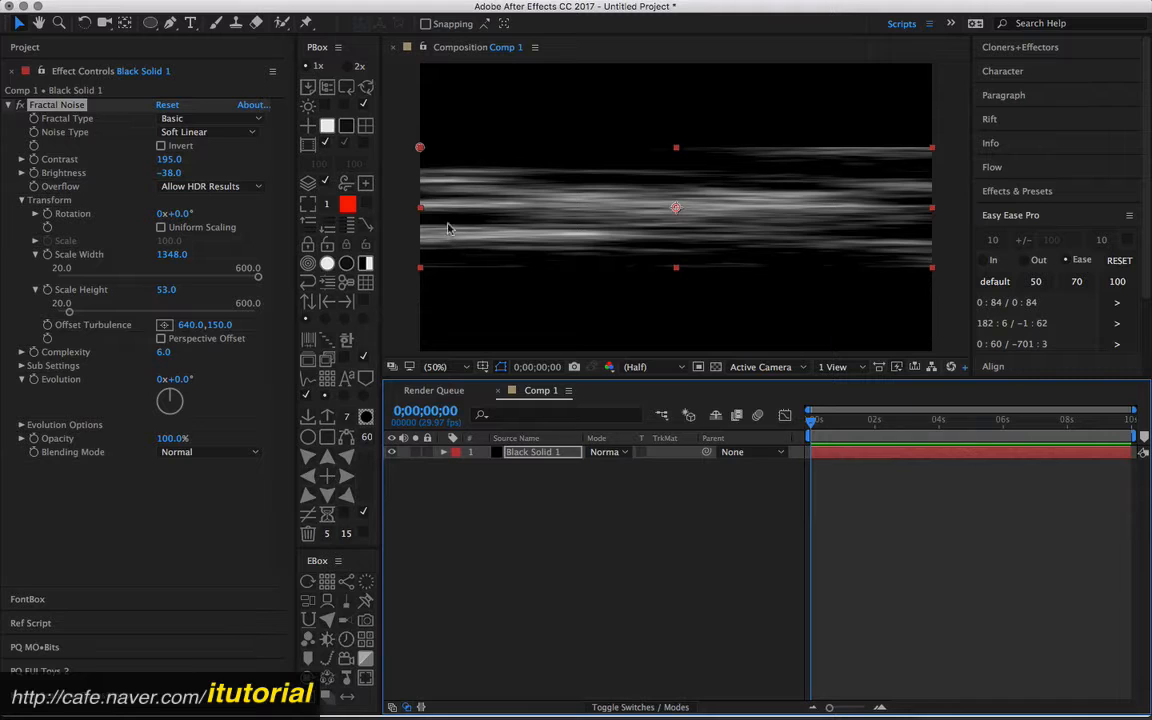
mouse_move(828, 420)
left_mouse_down()
mouse_move(848, 421)
mouse_move(810, 421)
left_mouse_up()
Animate the Fractal Noise Evolution with the expression time * 100 and preview the motion along the timeline.
left_click(188, 379)
mouse_move(188, 379)
left_mouse_down()
mouse_move(272, 362)
mouse_move(234, 410)
mouse_move(189, 383)
left_mouse_up()
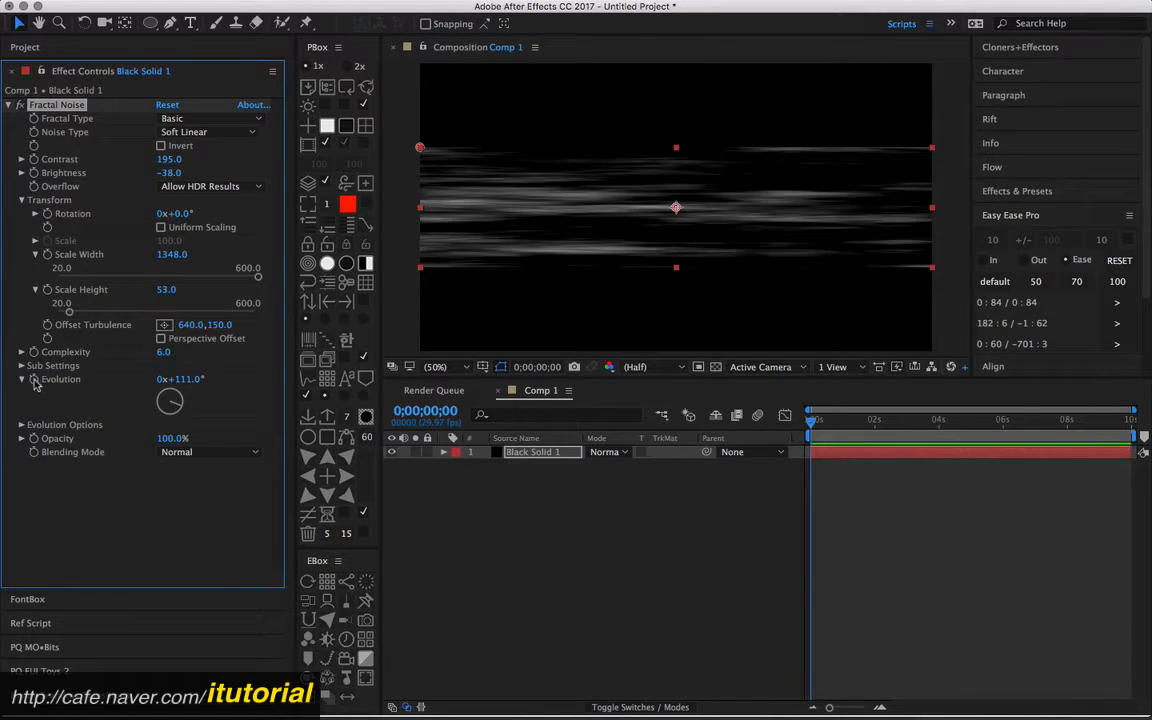
left_click(34, 381, "alt")
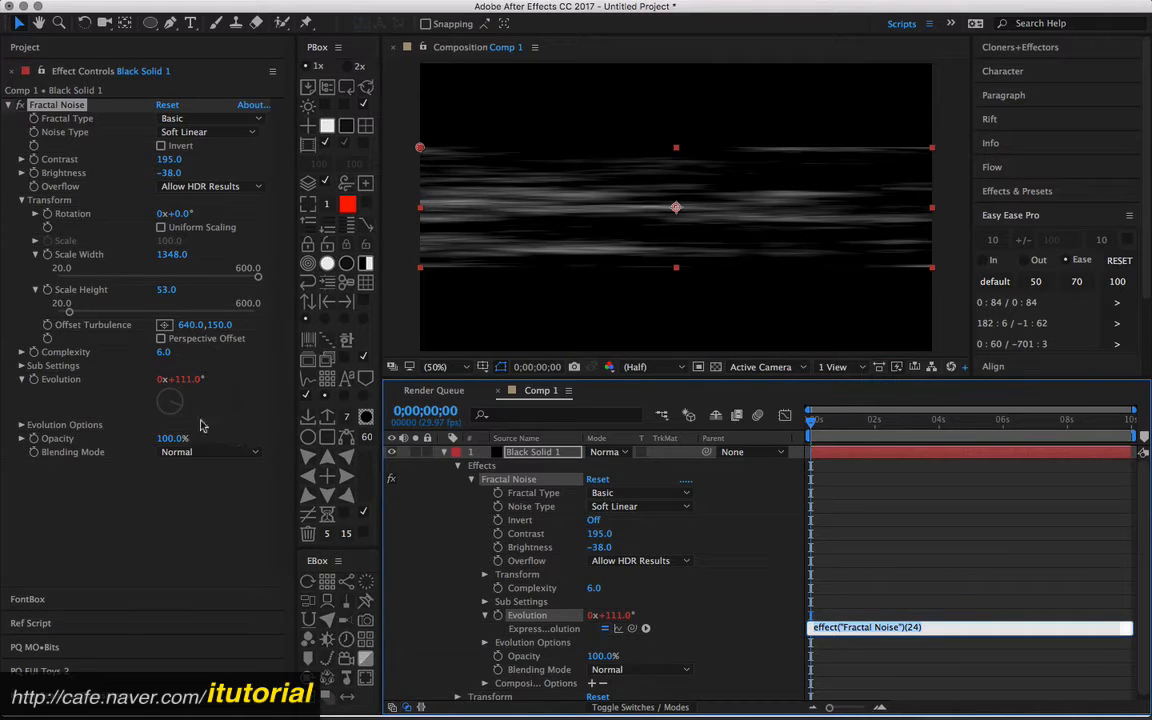
type("time * 100")
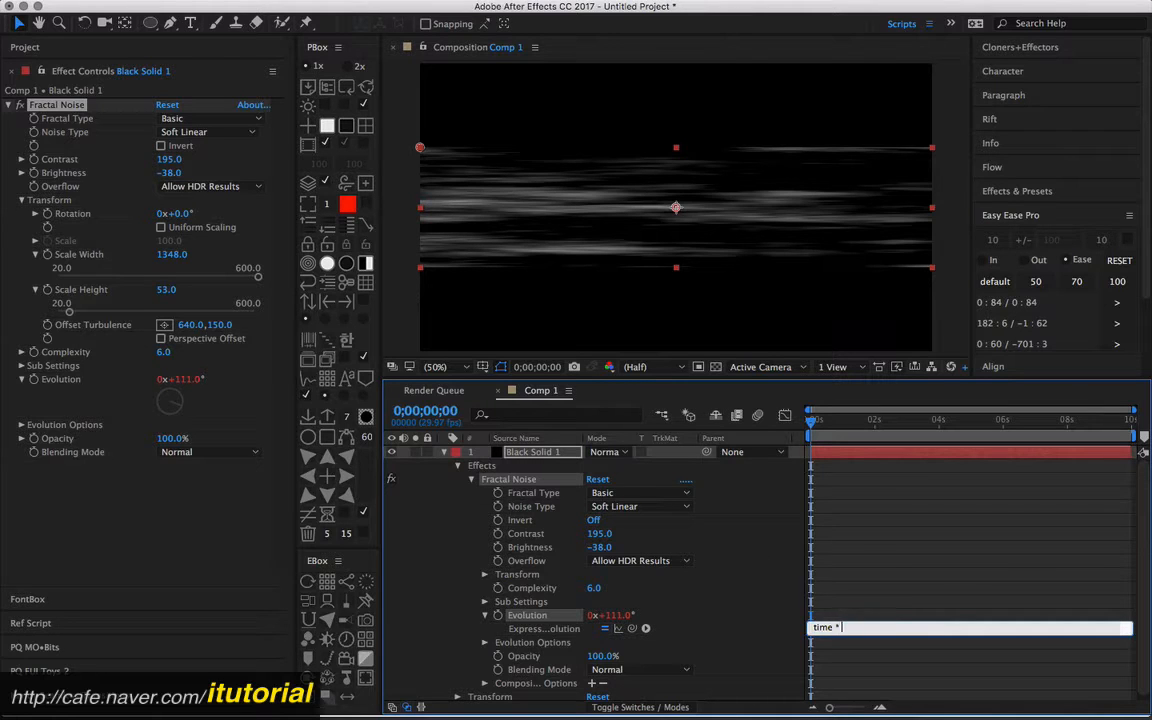
left_click(776, 583)
left_click_drag(817, 420, 922, 422)
left_click_drag(967, 424, 898, 418)
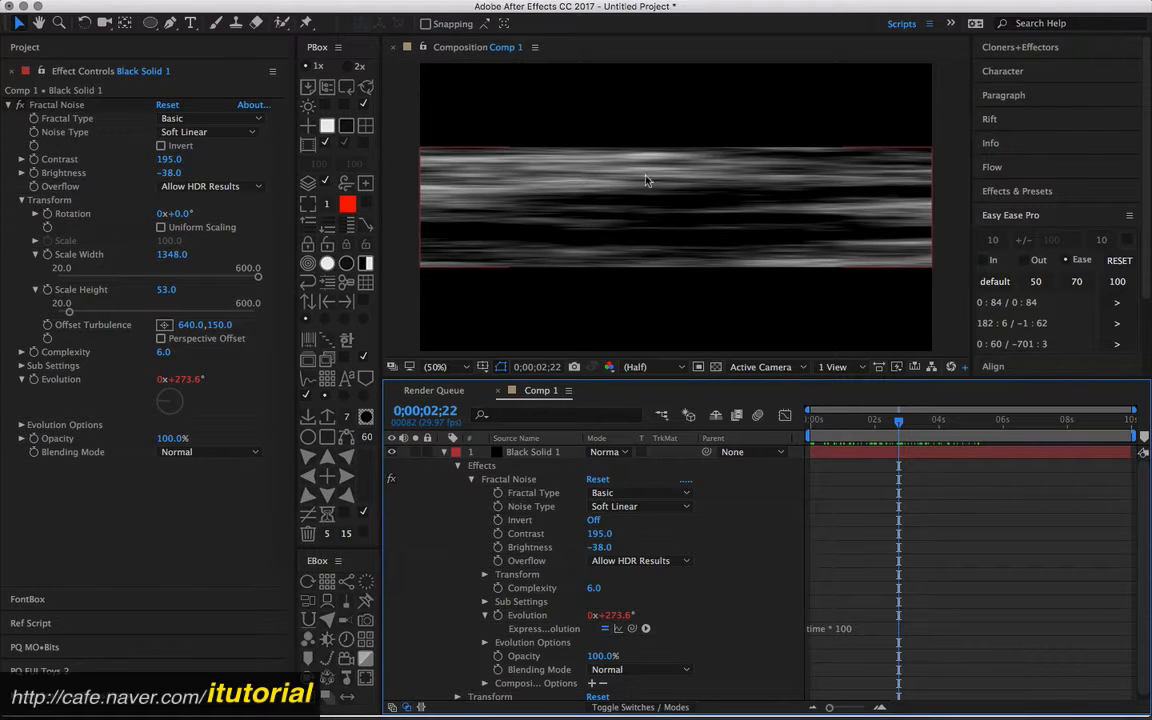
Increase the Fractal Noise scale width to 1400 and contrast to 238, and scrub the timeline to check the streaks.
mouse_move(171, 254)
left_mouse_down()
mouse_move(214, 254)
mouse_move(158, 228)
mouse_move(175, 220)
mouse_move(189, 242)
left_mouse_up()
mouse_move(171, 160)
left_mouse_down()
mouse_move(158, 163)
mouse_move(204, 174)
mouse_move(143, 177)
mouse_move(181, 177)
mouse_move(144, 162)
mouse_move(166, 162)
mouse_move(141, 173)
mouse_move(156, 173)
left_mouse_up()
left_click(836, 428)
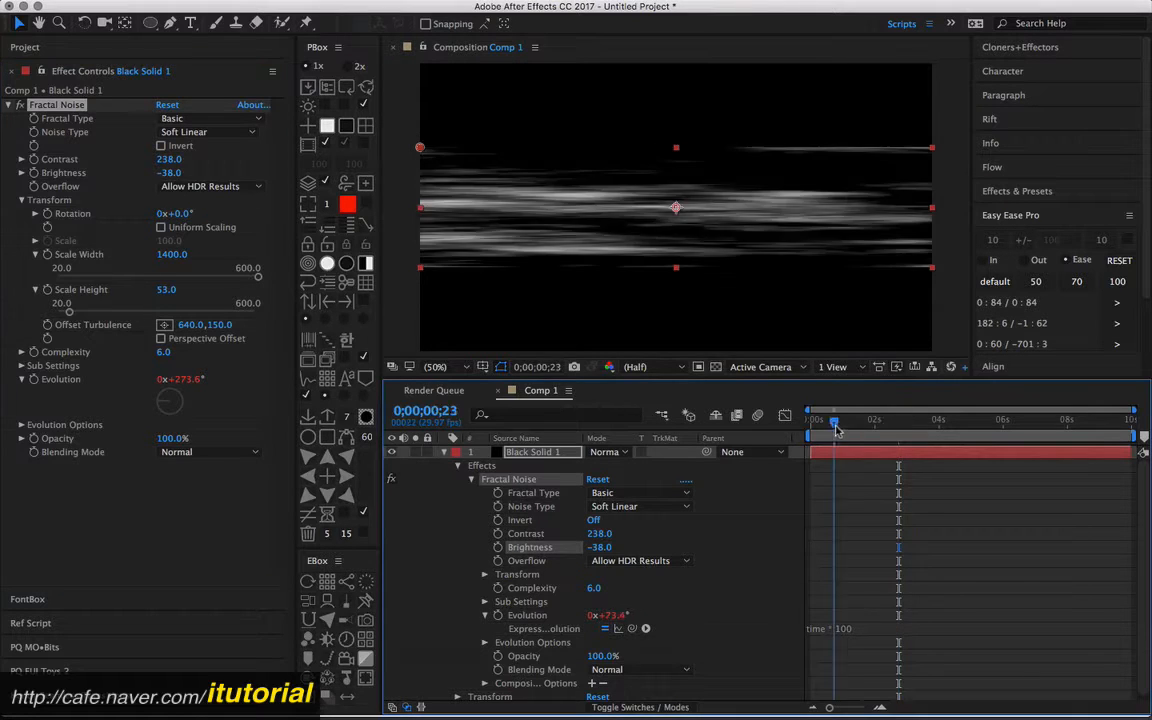
left_click_drag(836, 428, 956, 425)
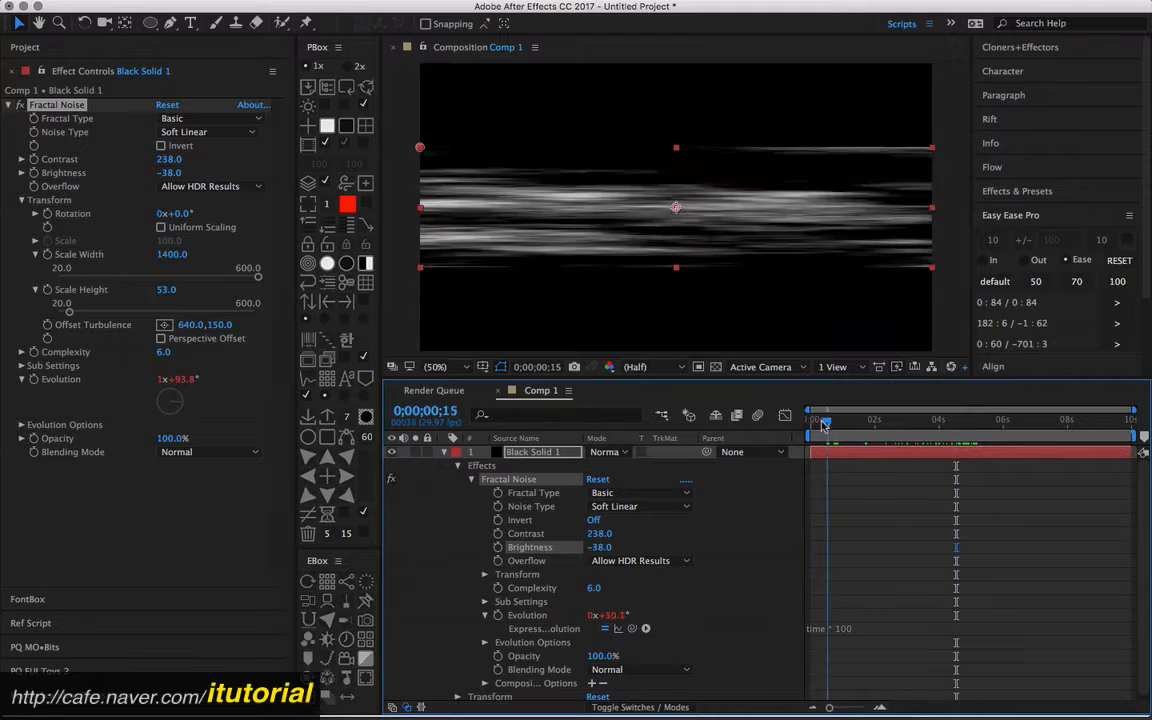
Try shifting the noise horizontally with Offset Turbulence at the first frame, undoing each change.
key("Home")
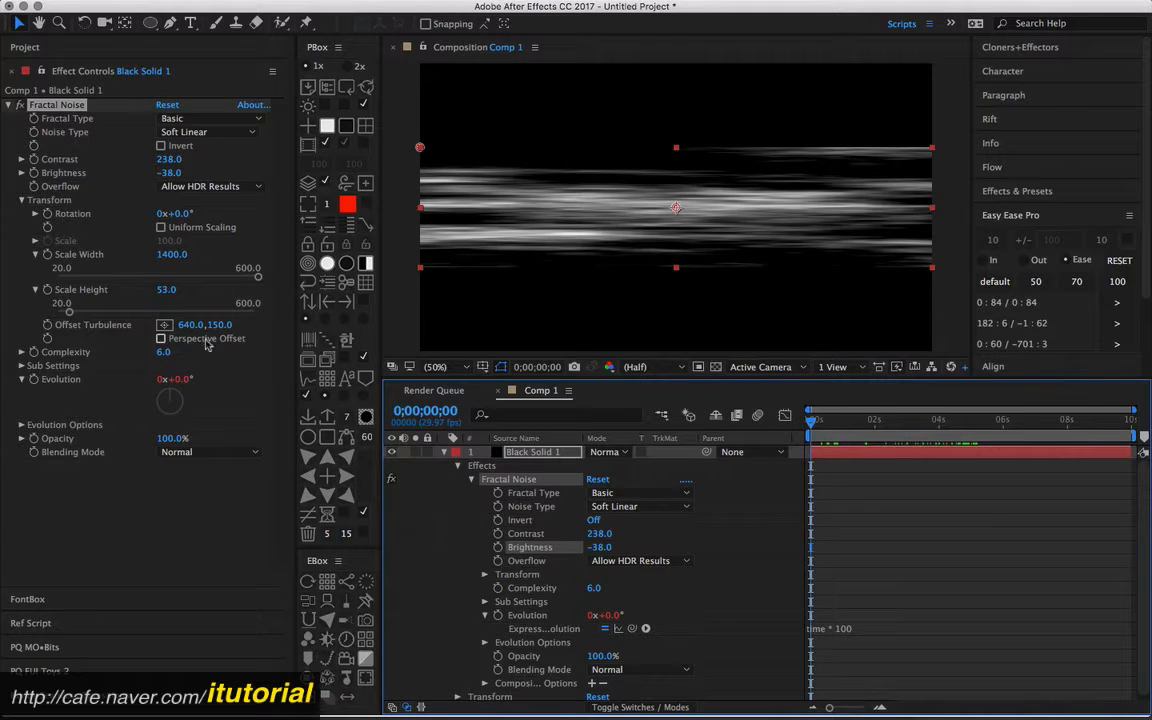
left_click_drag(186, 324, 298, 317)
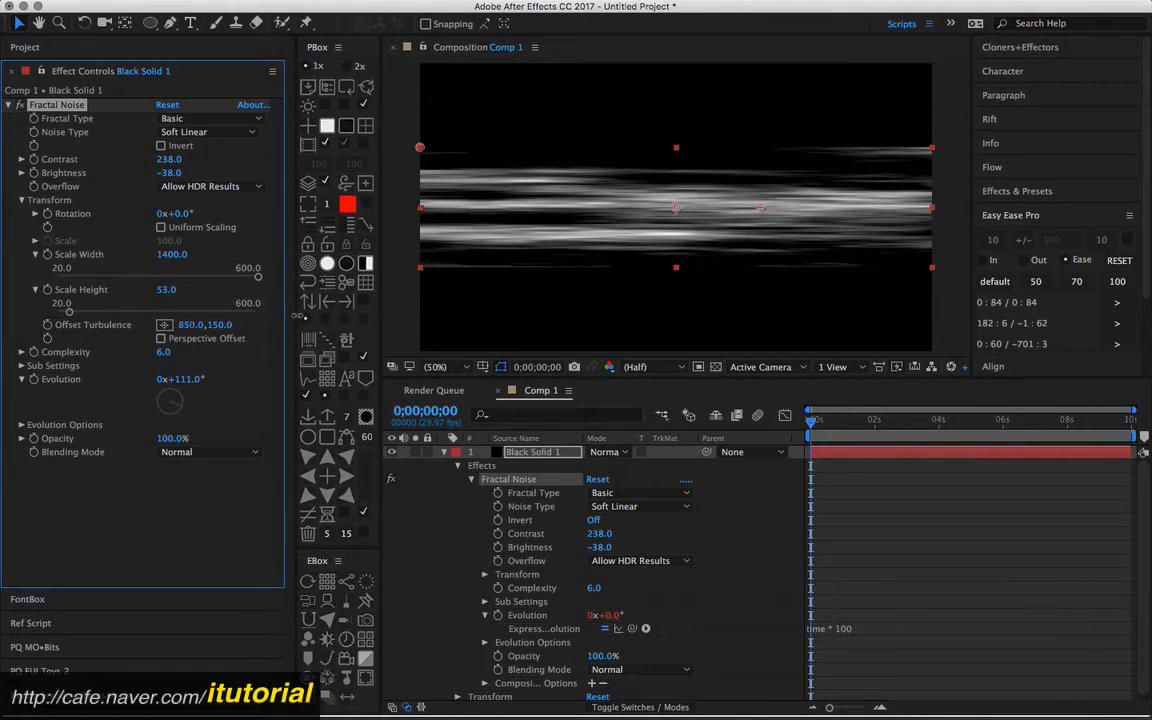
key("super+z")
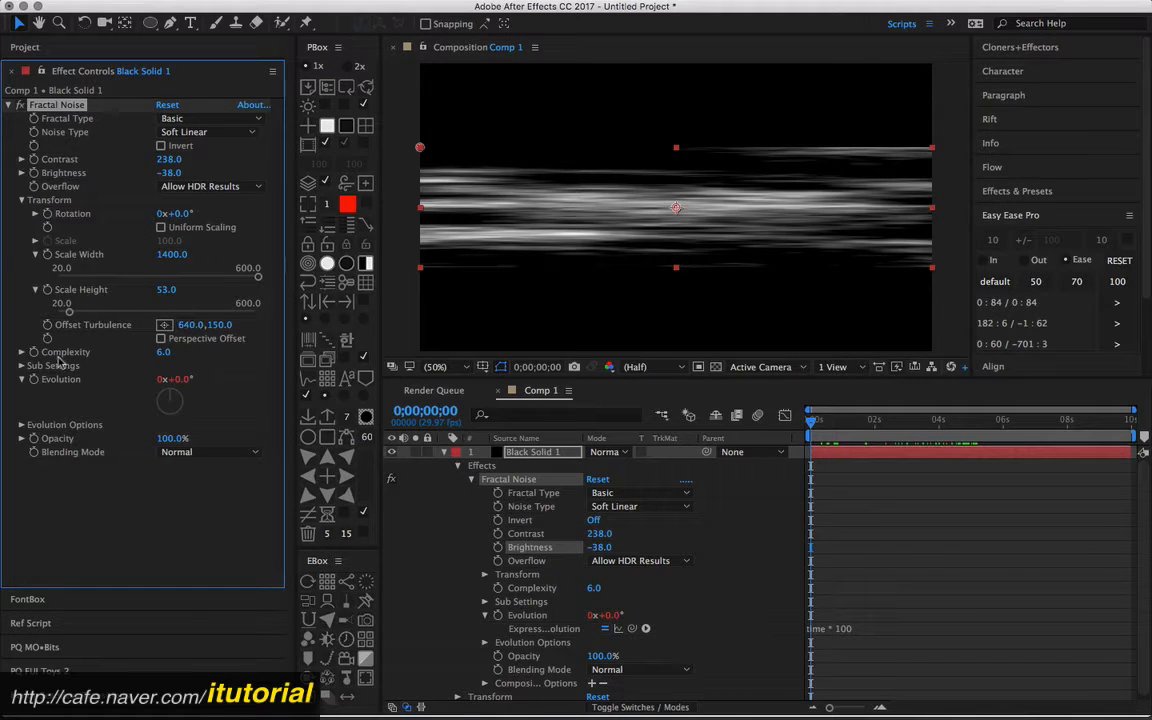
left_click_drag(190, 324, 250, 322)
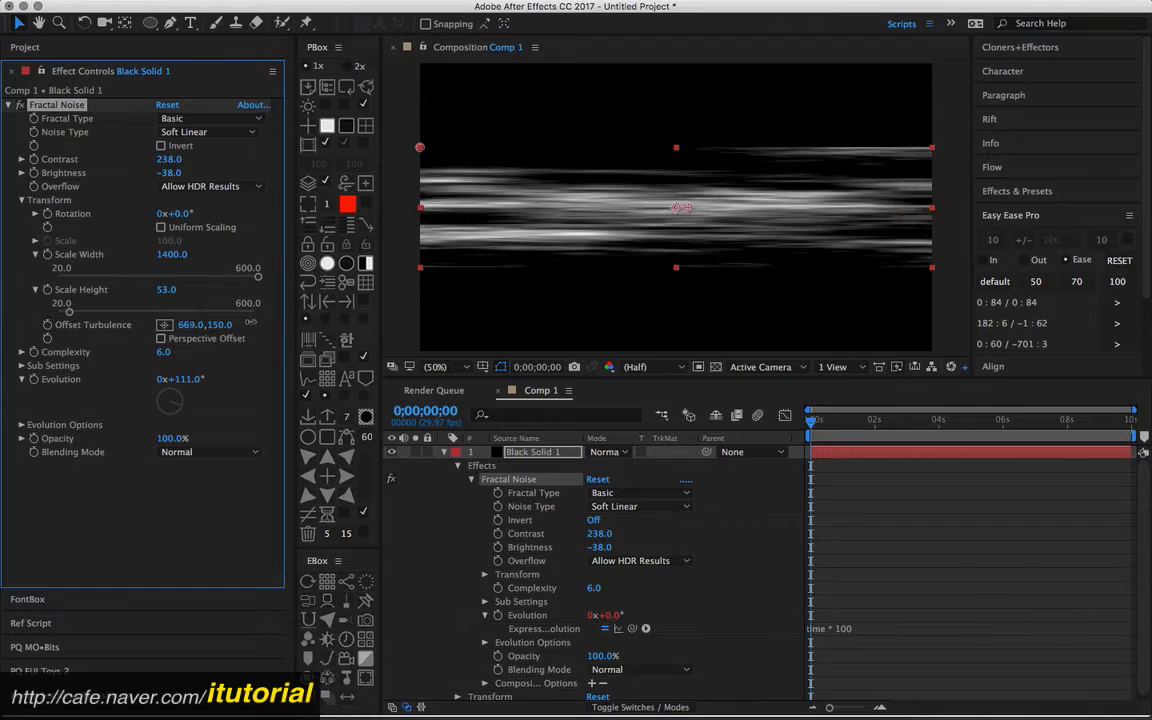
key("super+z")
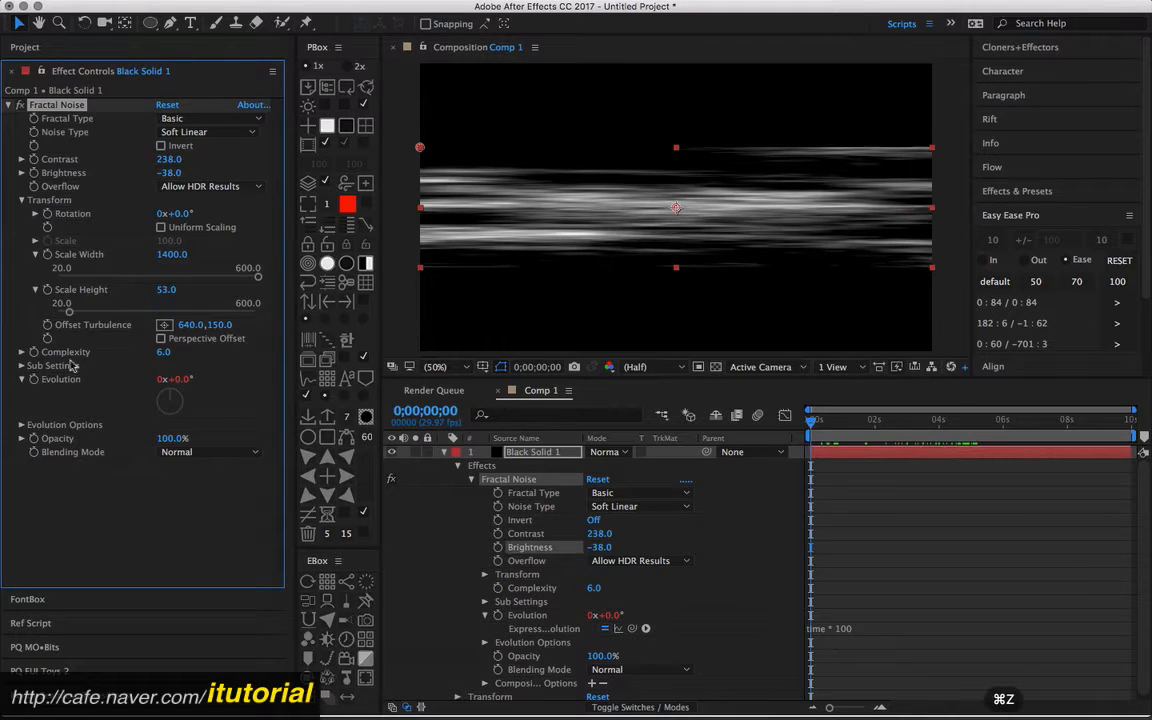
Set the Fractal Noise Sub Offset to 85, 0 in the Sub Settings.
left_click(22, 365)
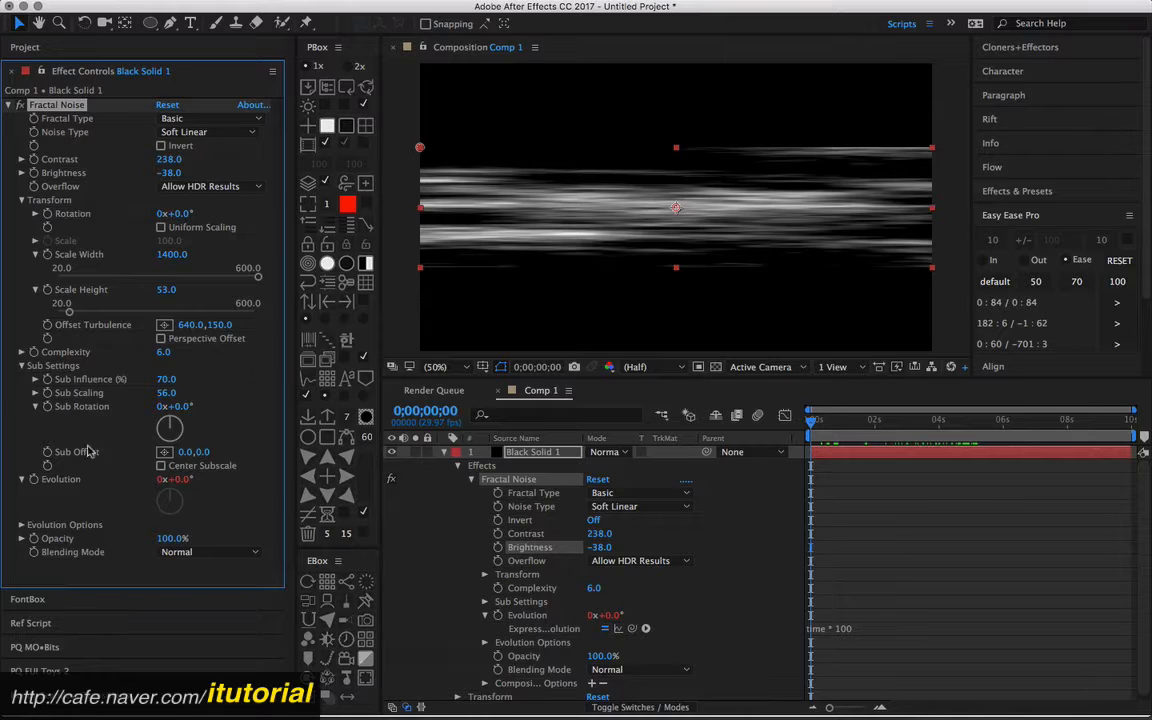
left_click_drag(184, 453, 241, 441)
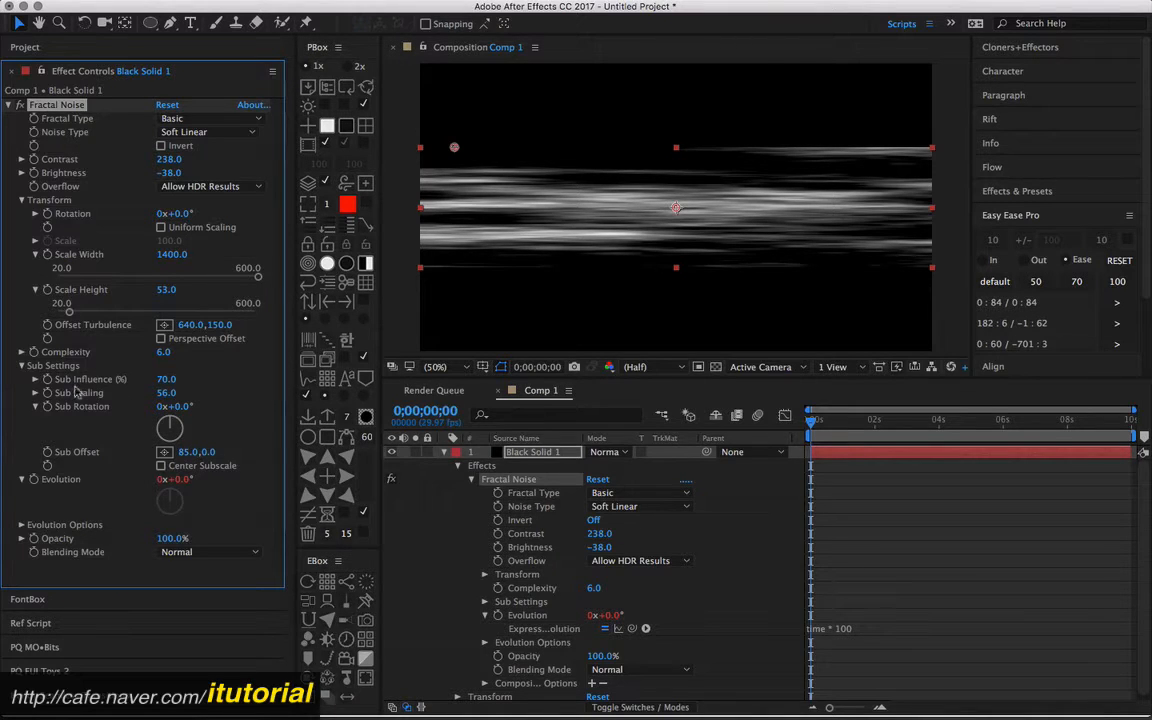
left_click(21, 367)
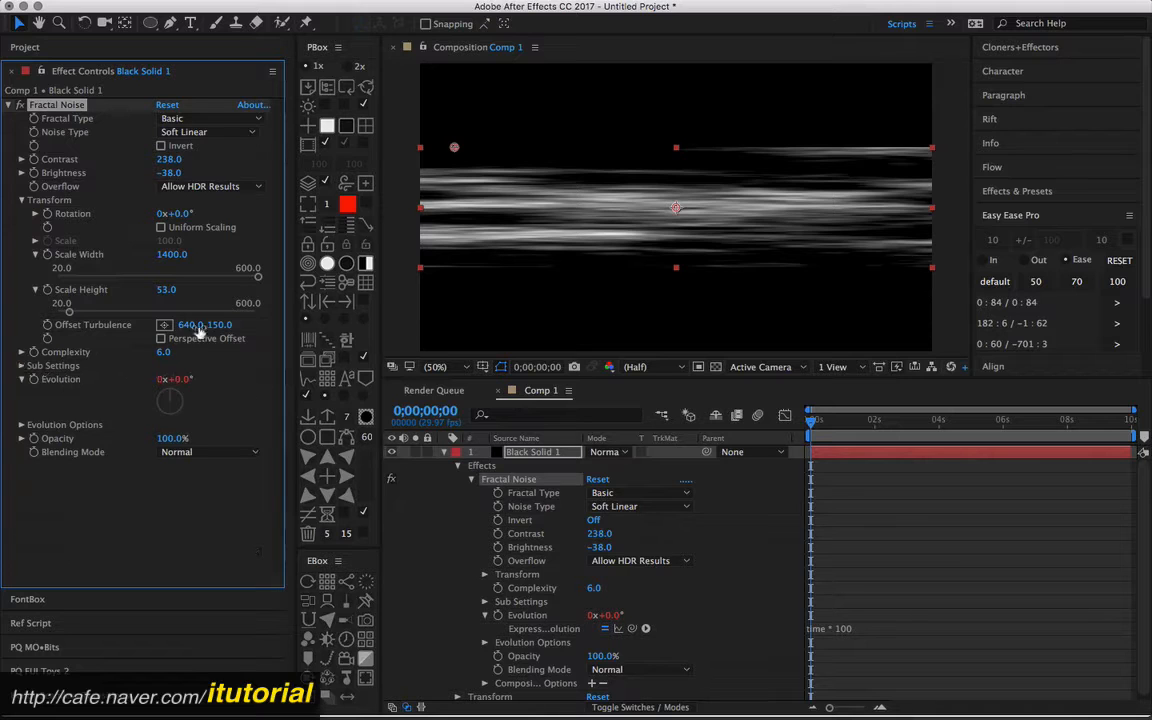
Keyframe Offset Turbulence from 640, 150 at the first frame to 1573, 150 at the last frame and preview the sideways flow.
left_click(47, 324)
key("End")
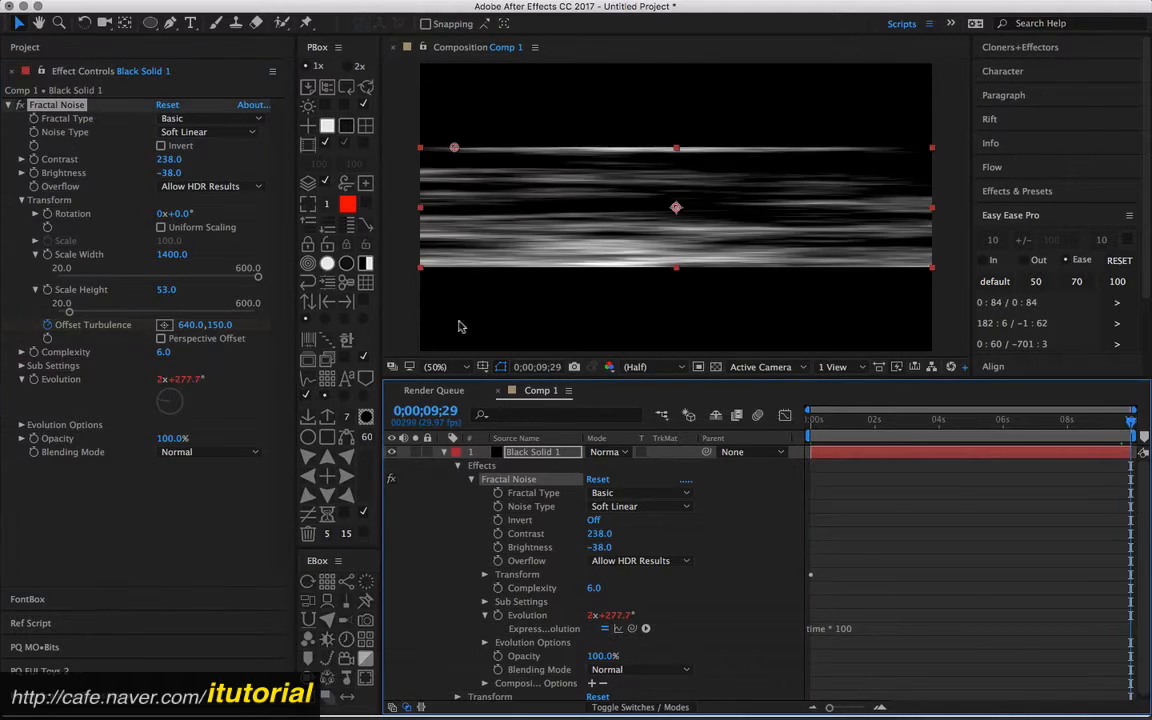
left_click_drag(185, 324, 950, 326)
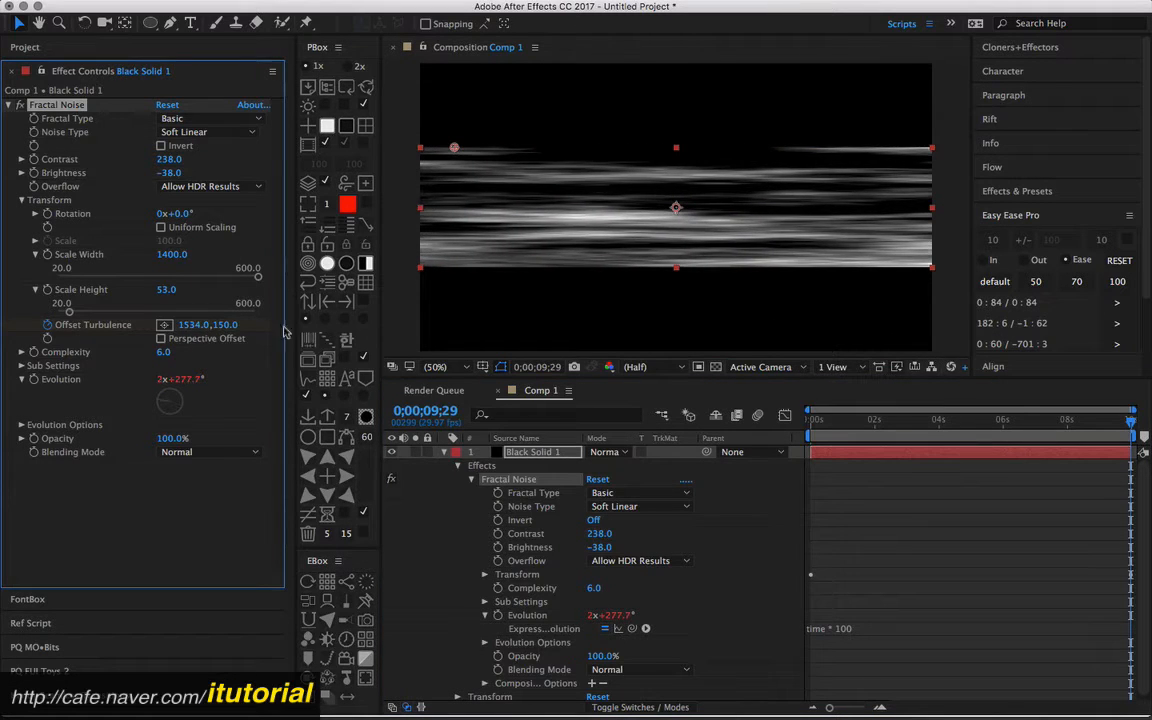
left_click_drag(185, 324, 203, 324)
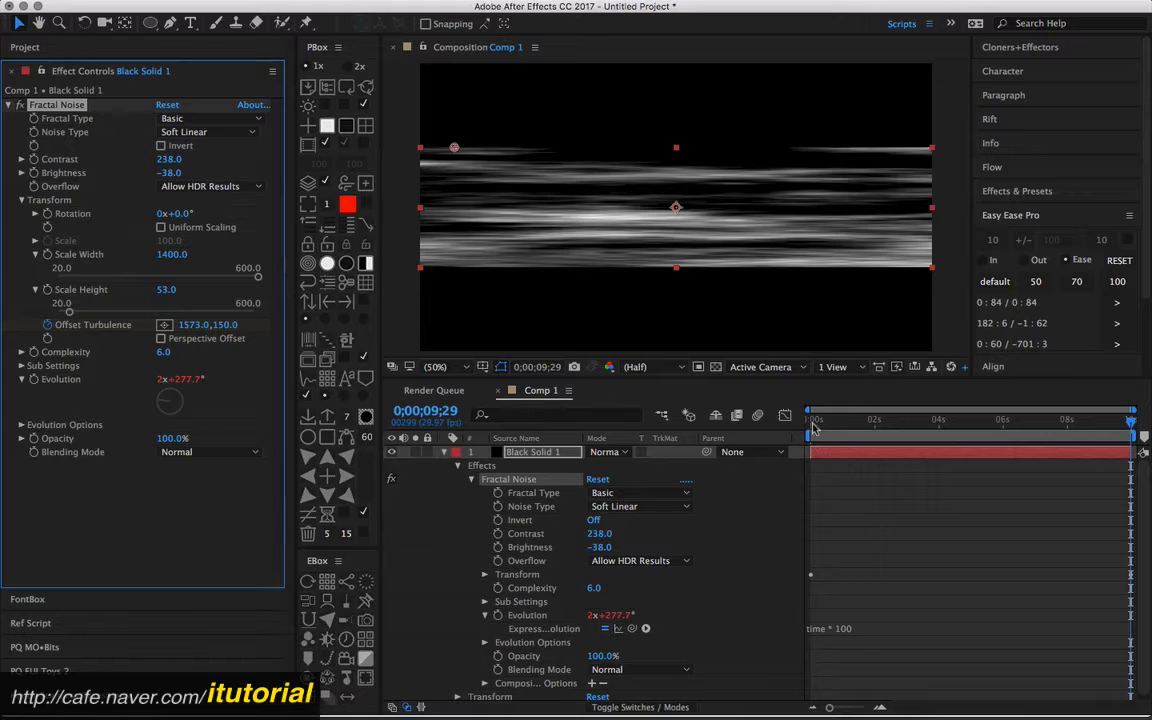
mouse_move(814, 428)
left_mouse_down()
mouse_move(914, 422)
mouse_move(810, 423)
left_mouse_up()
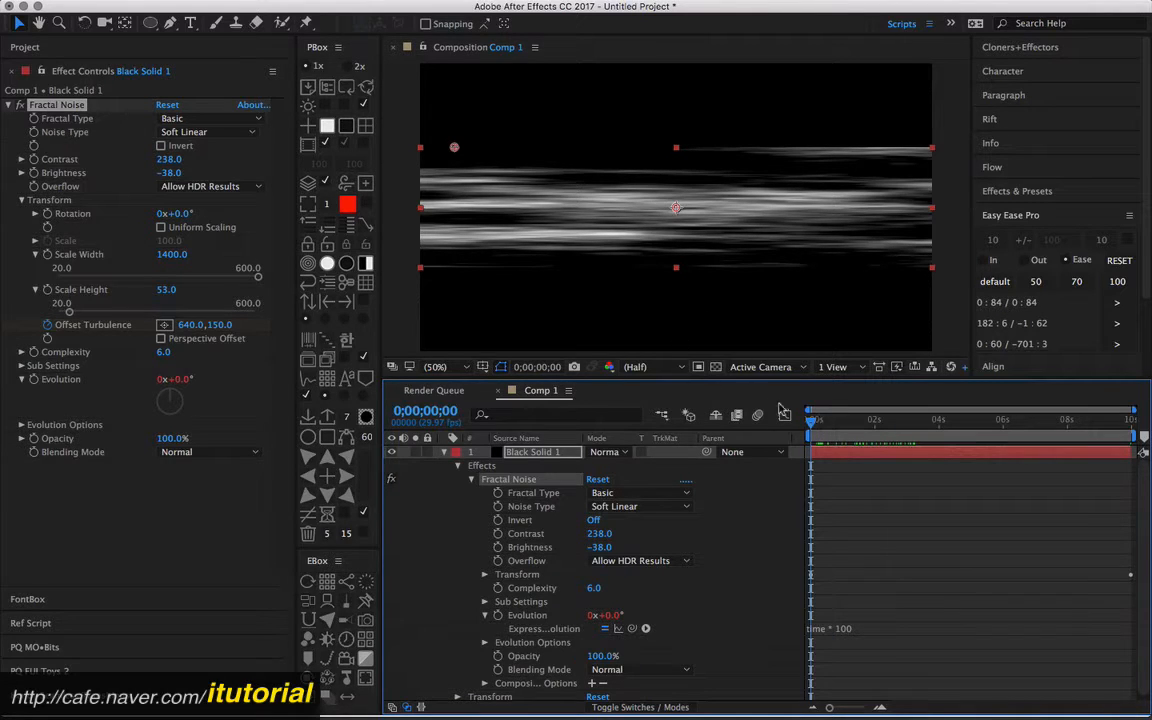
left_click_drag(815, 428, 918, 423)
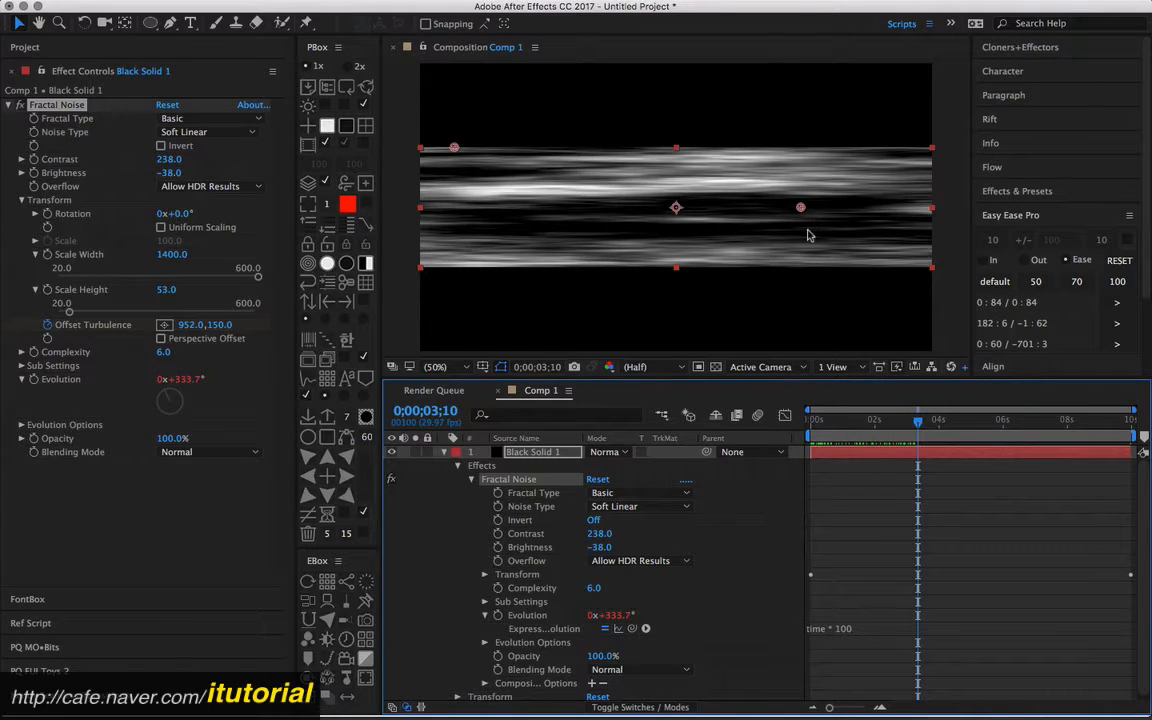
left_click_drag(856, 424, 974, 424)
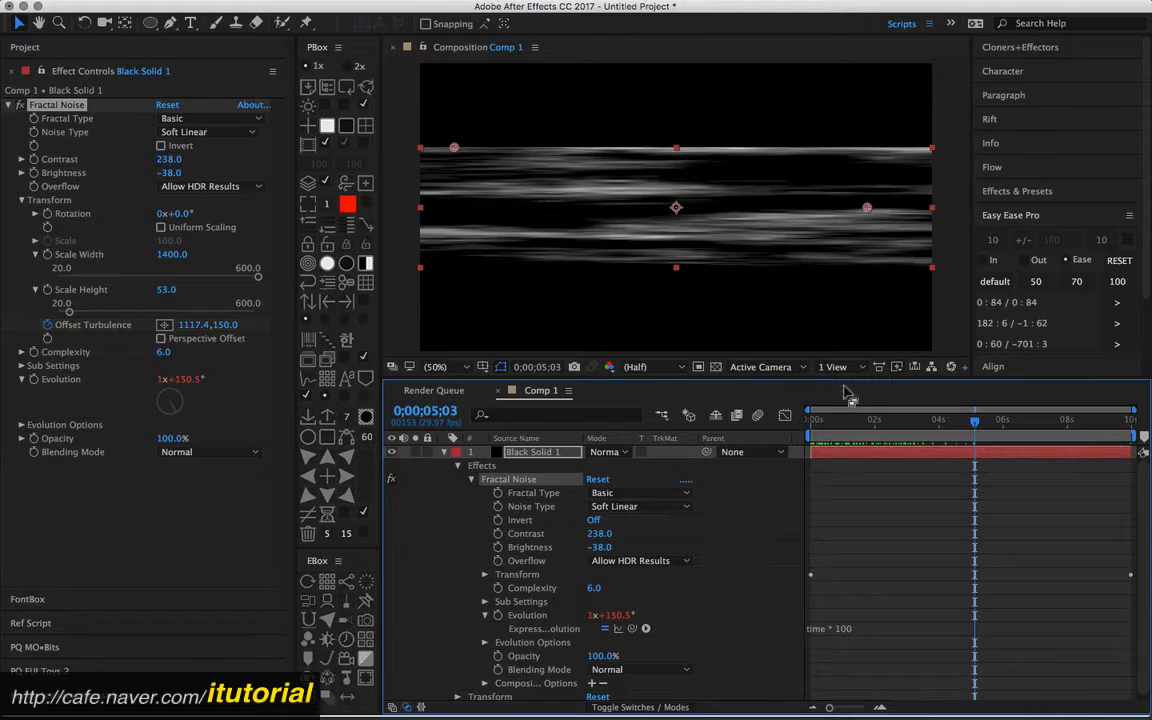
Add an elliptical mask spanning the full size of the black solid layer.
key("Home")
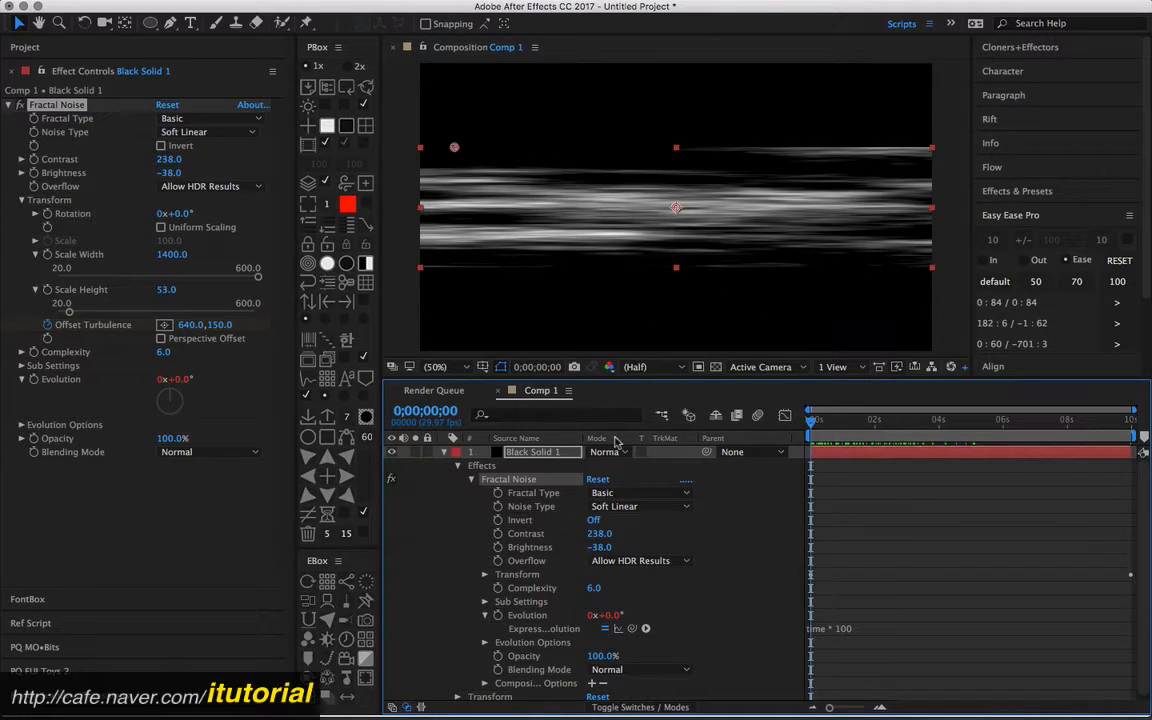
left_click(541, 457)
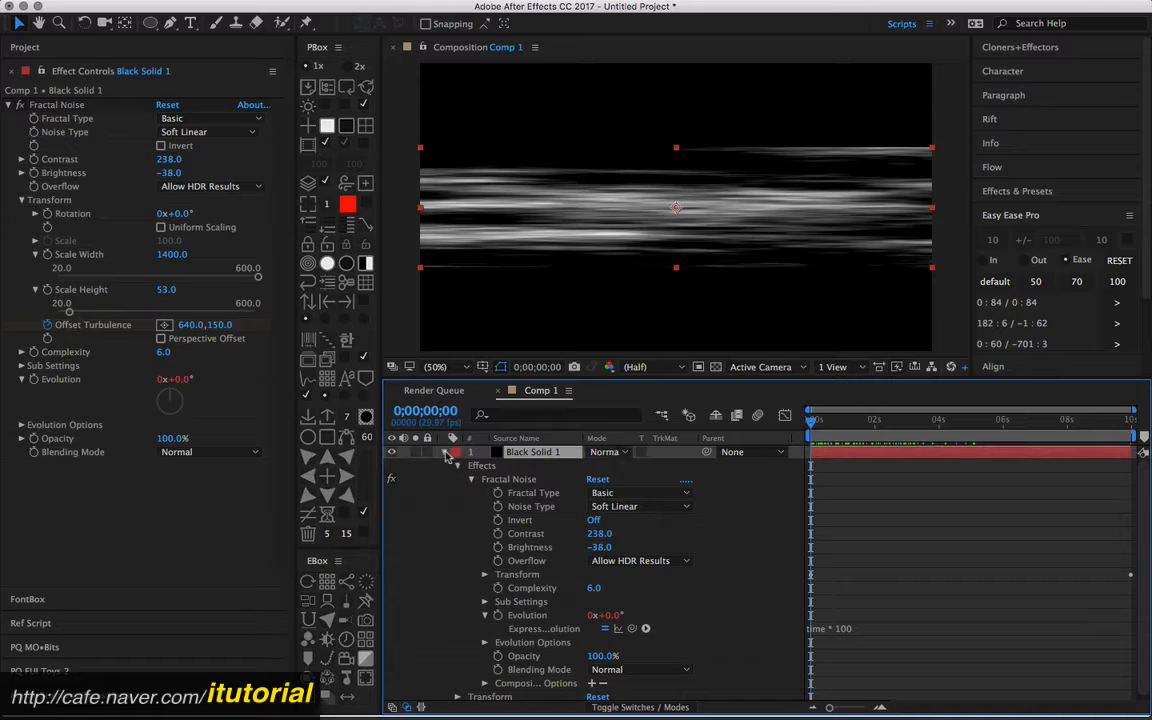
left_click(445, 453)
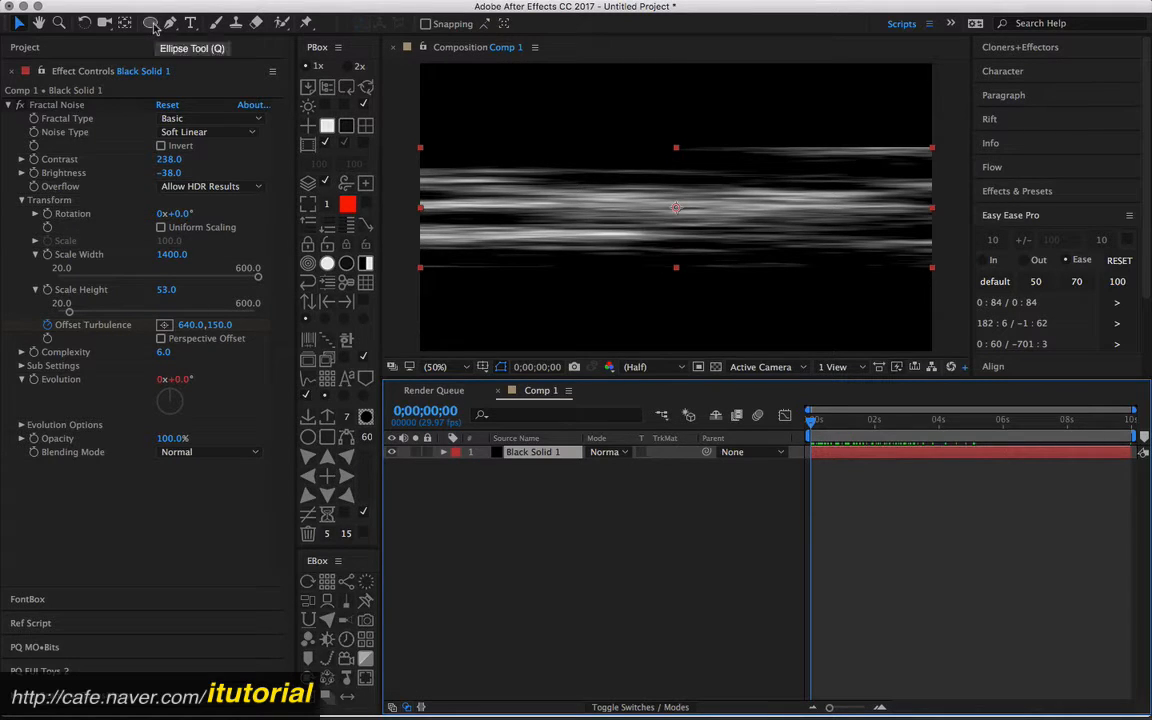
double_click(151, 23)
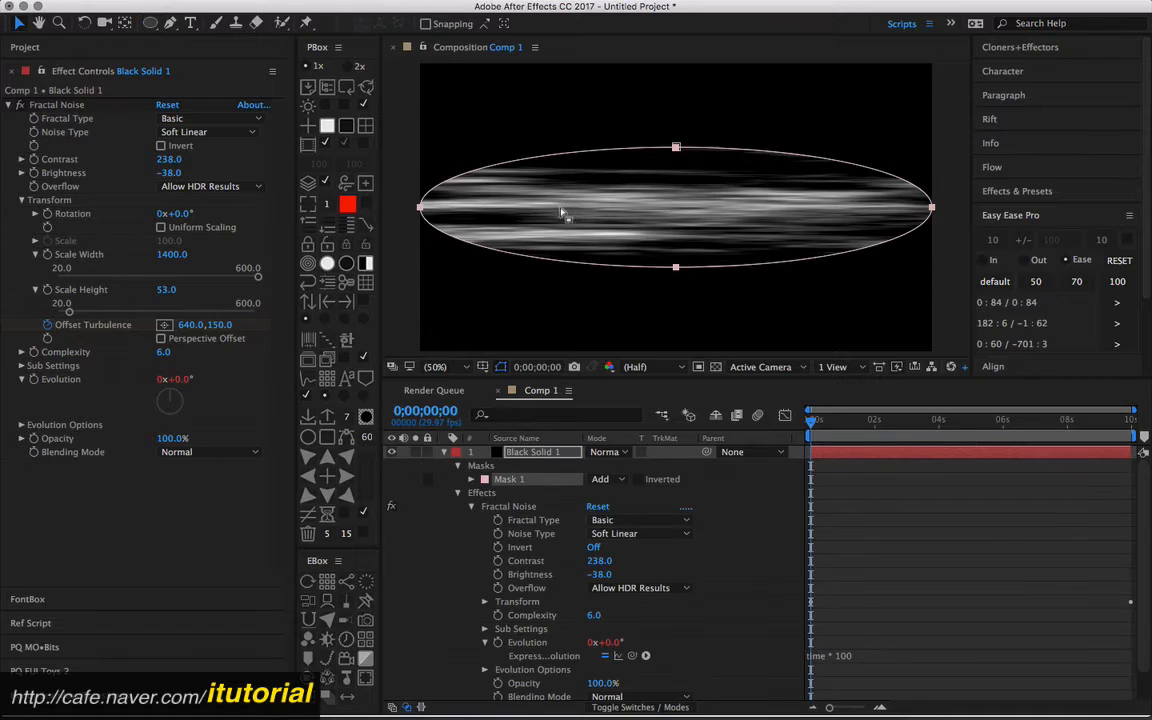
Keyframe the Mask Path at 0;00;01;26, shift the ellipse off the composition's left edge at the first frame, and preview the reveal.
left_click(459, 493)
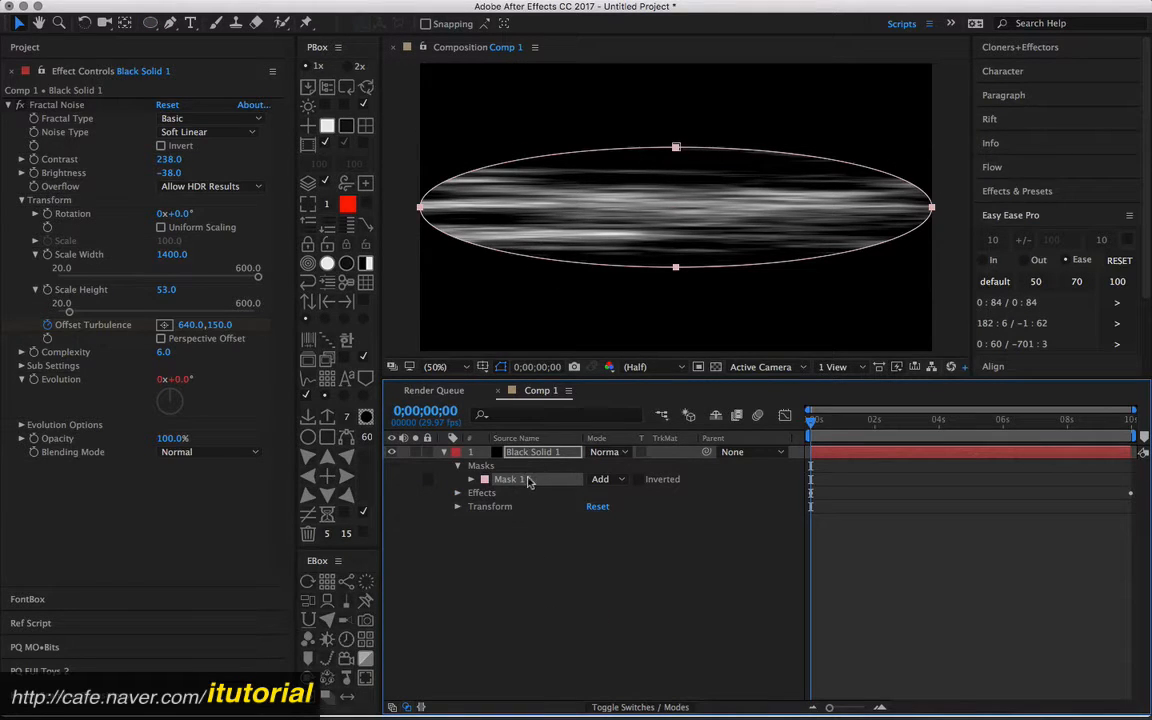
key("m")
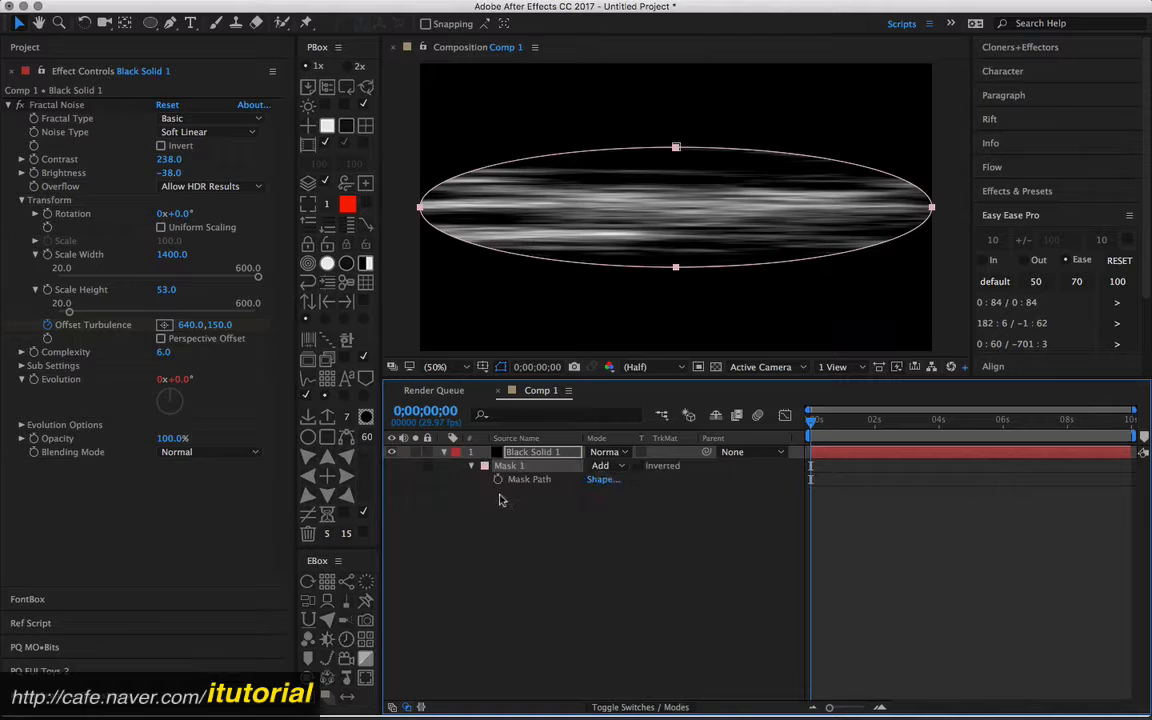
left_click(868, 421)
left_click(498, 479)
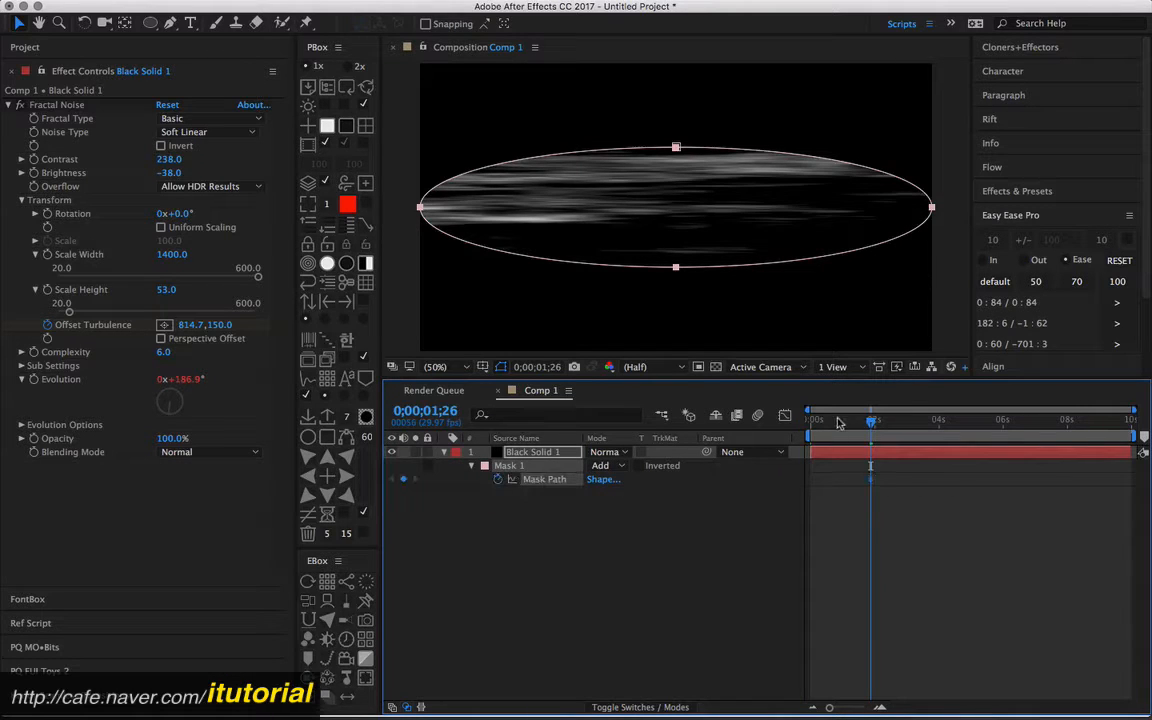
key("Home")
left_click(677, 269)
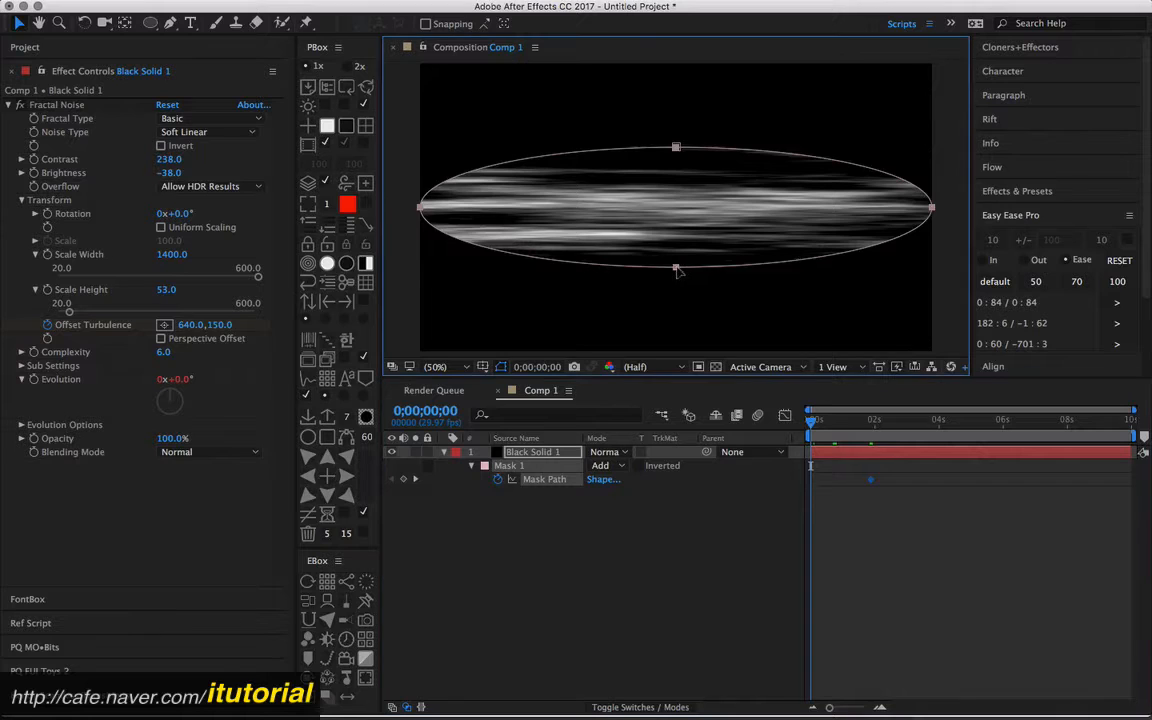
double_click(762, 266)
left_click_drag(845, 228, 339, 222)
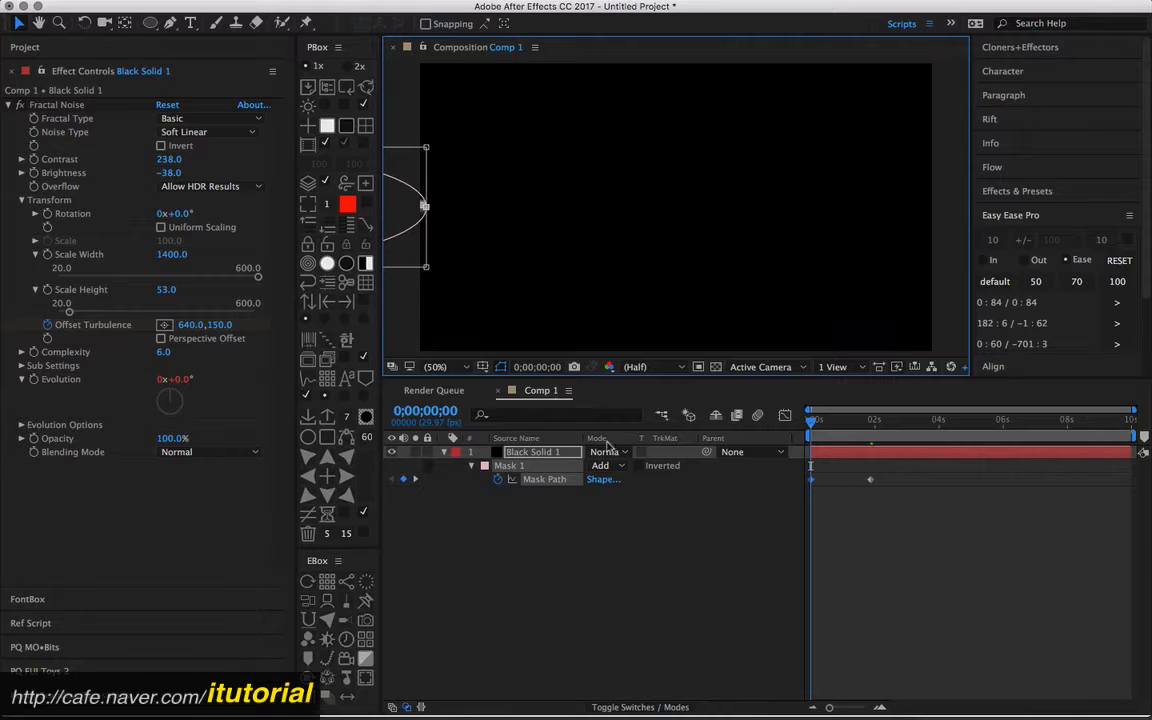
left_click(588, 516)
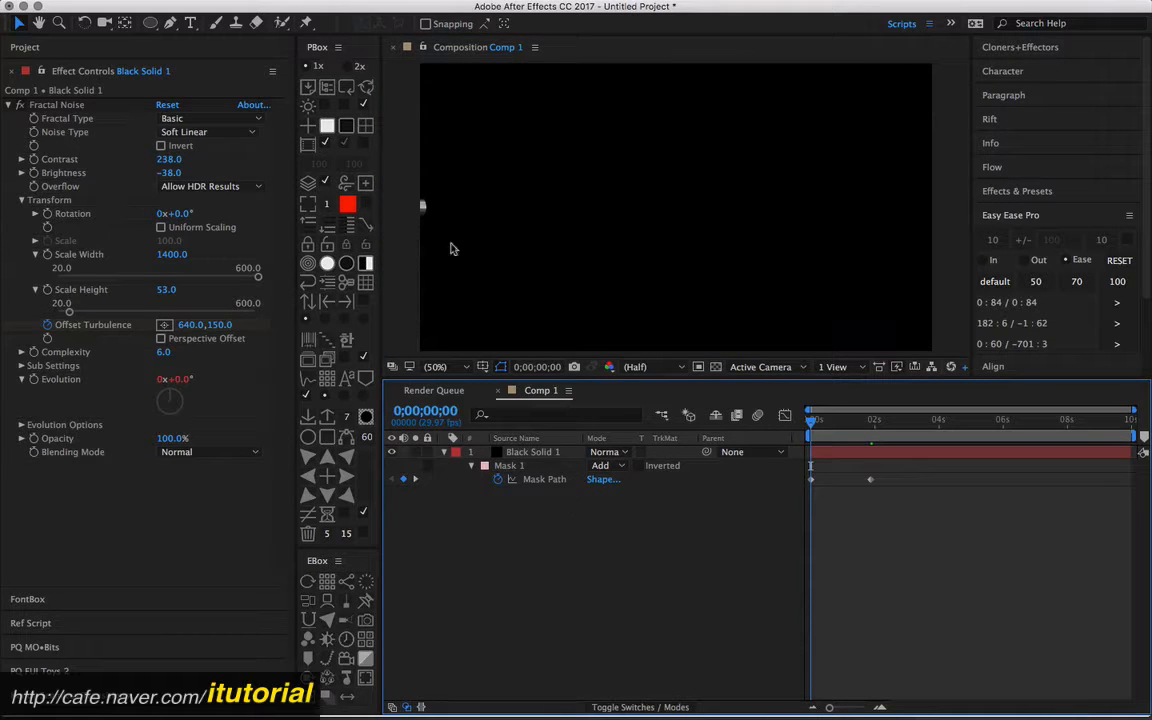
mouse_move(811, 420)
left_mouse_down()
mouse_move(877, 422)
mouse_move(846, 421)
mouse_move(872, 414)
mouse_move(852, 433)
mouse_move(870, 445)
left_mouse_up()
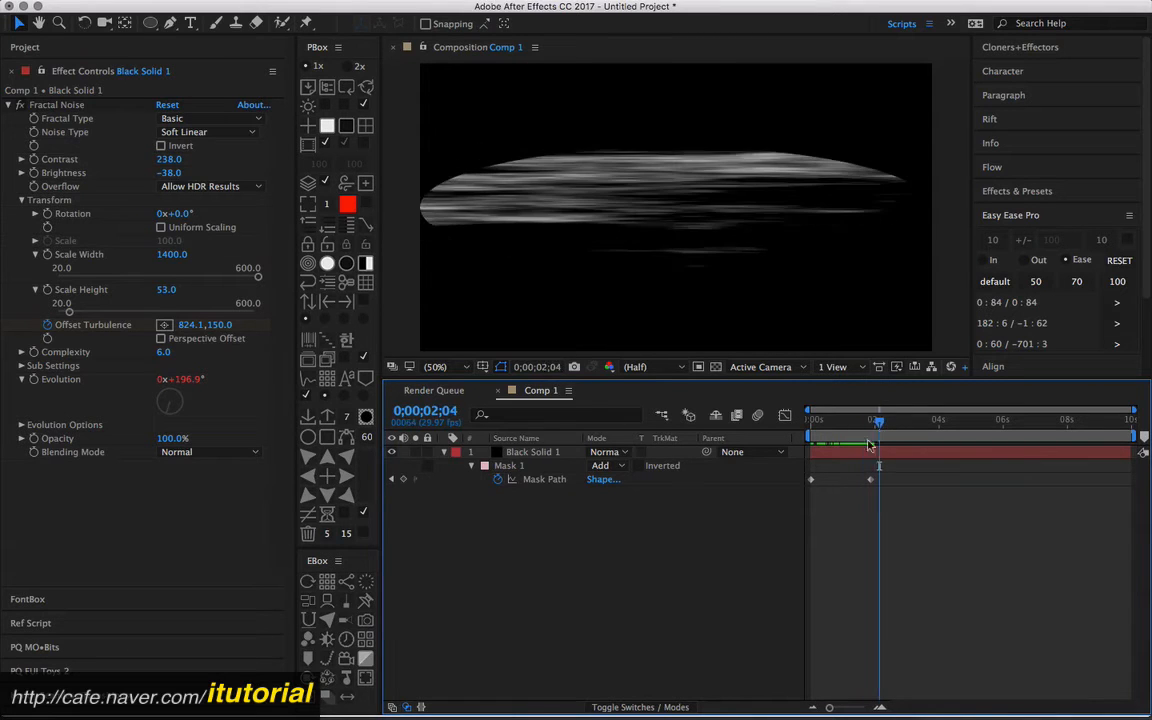
Try raising the bottom point of the elliptical mask at 0;00;02;04 and undo the change.
left_click(866, 450)
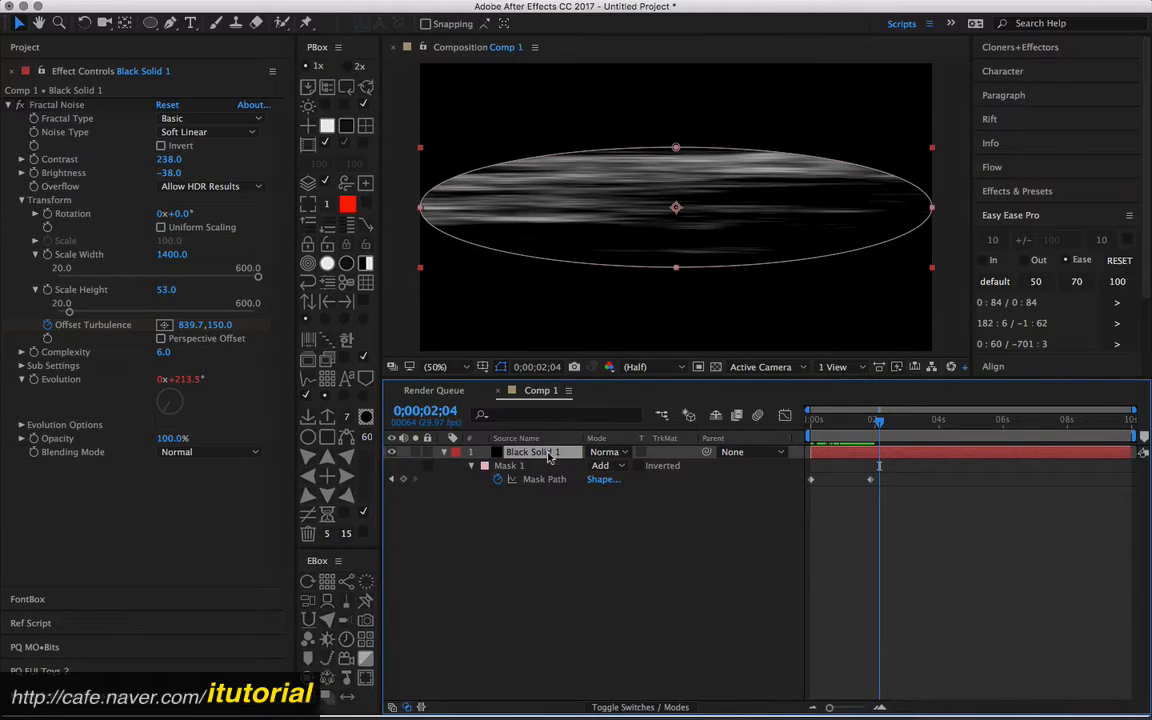
left_click_drag(681, 274, 679, 257)
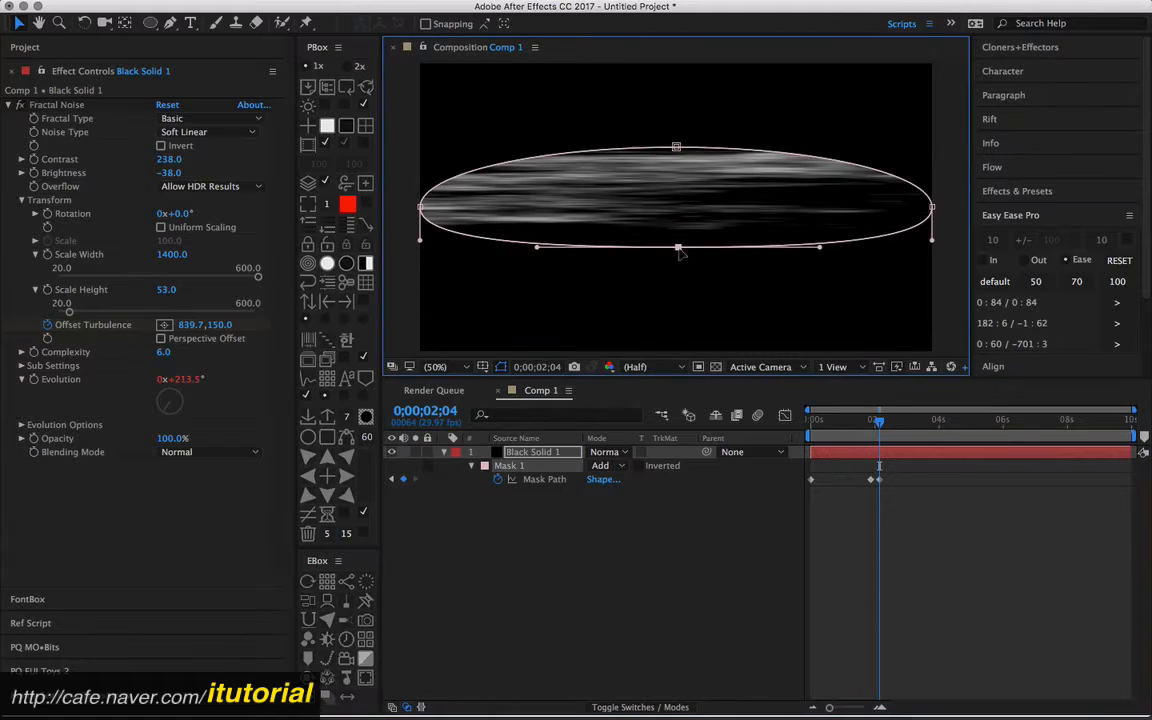
key("super+z")
left_click(532, 511)
Unlink the black solid layer's scale and flatten it to 100, 24%.
left_click(528, 454)
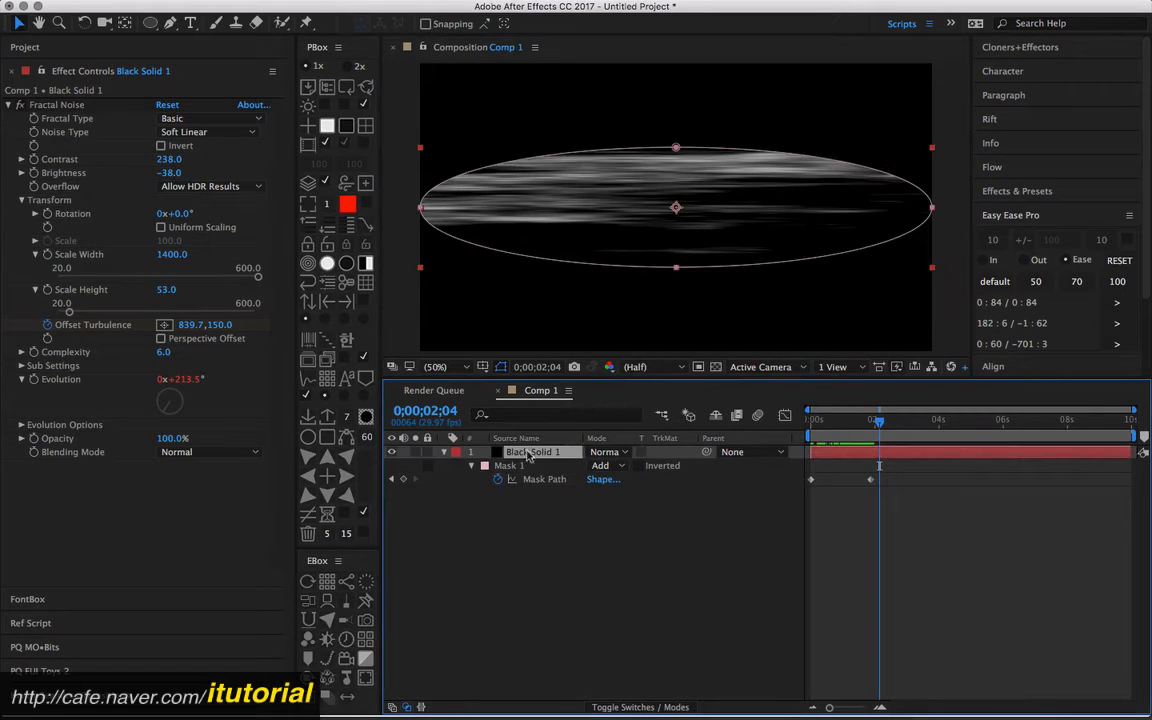
key("s")
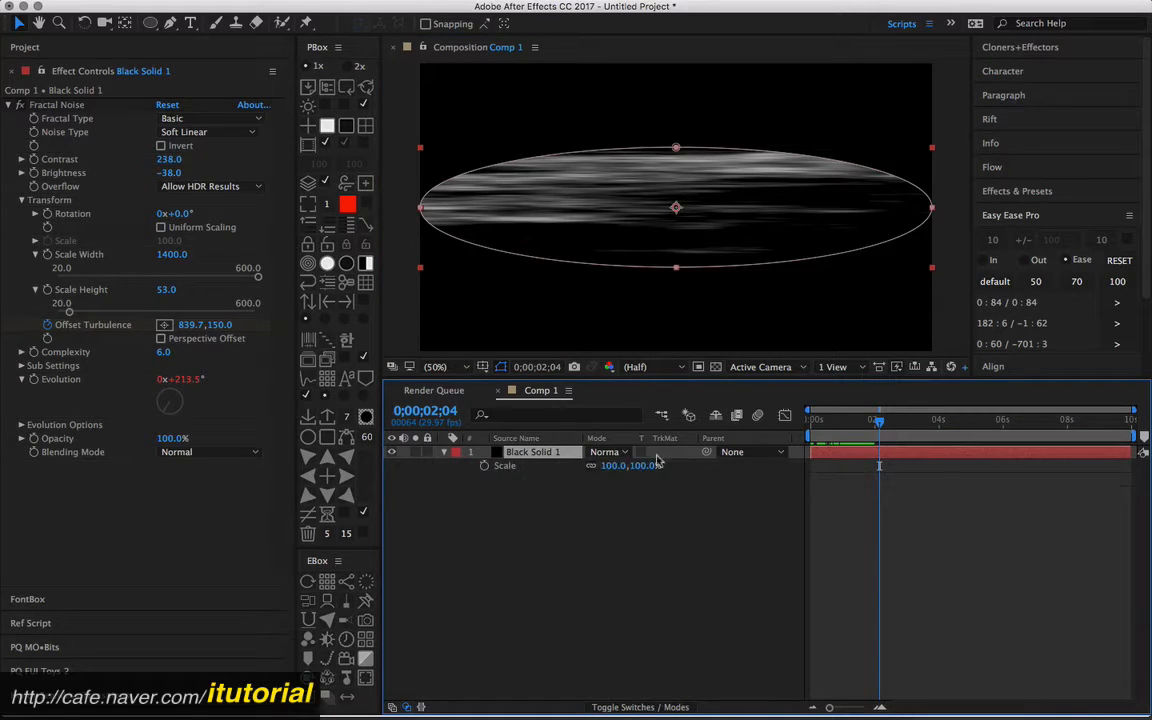
left_click_drag(645, 466, 571, 501)
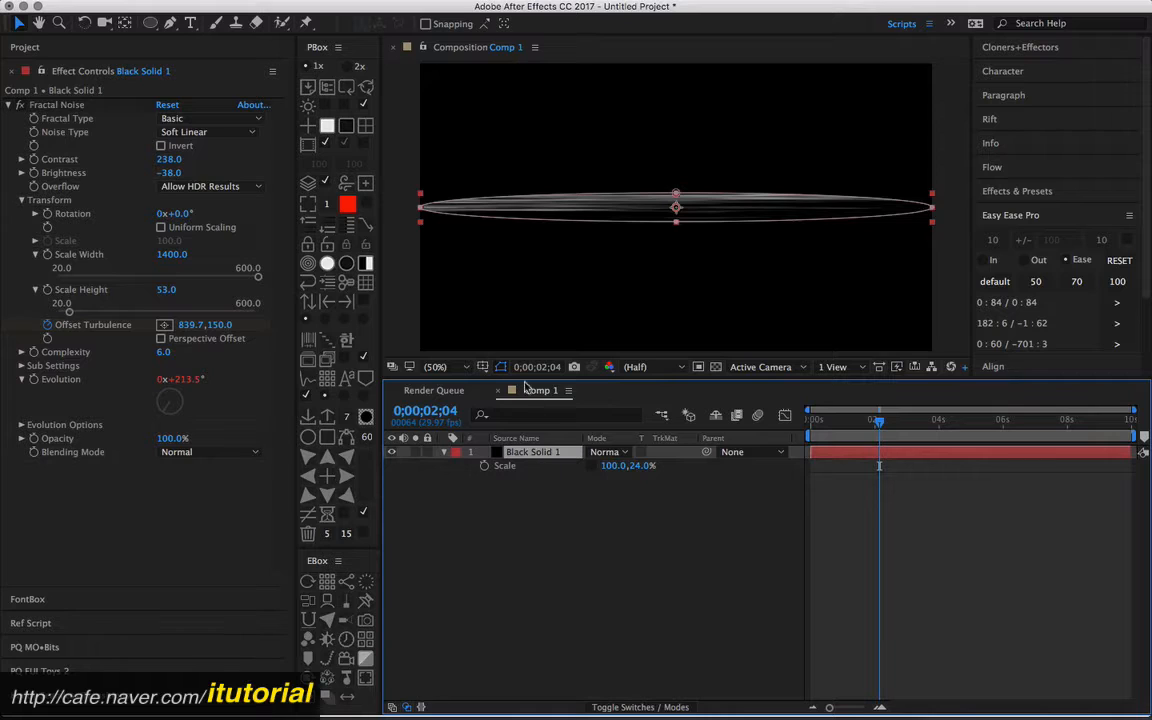
left_click(672, 216)
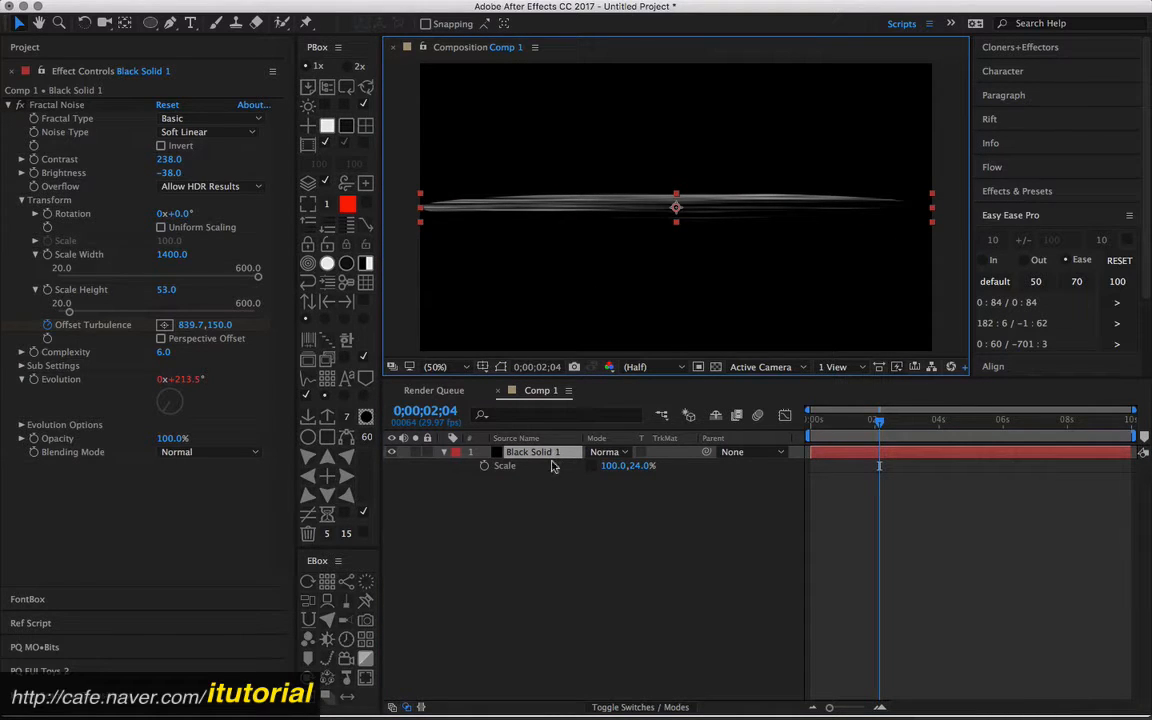
Set the ellipse's Mask Feather to 178 pixels and play back the light streak animation.
key("f")
mouse_move(611, 480)
left_mouse_down()
mouse_move(670, 469)
mouse_move(638, 413)
mouse_move(660, 411)
mouse_move(735, 454)
mouse_move(725, 457)
left_mouse_up()
left_click(606, 512)
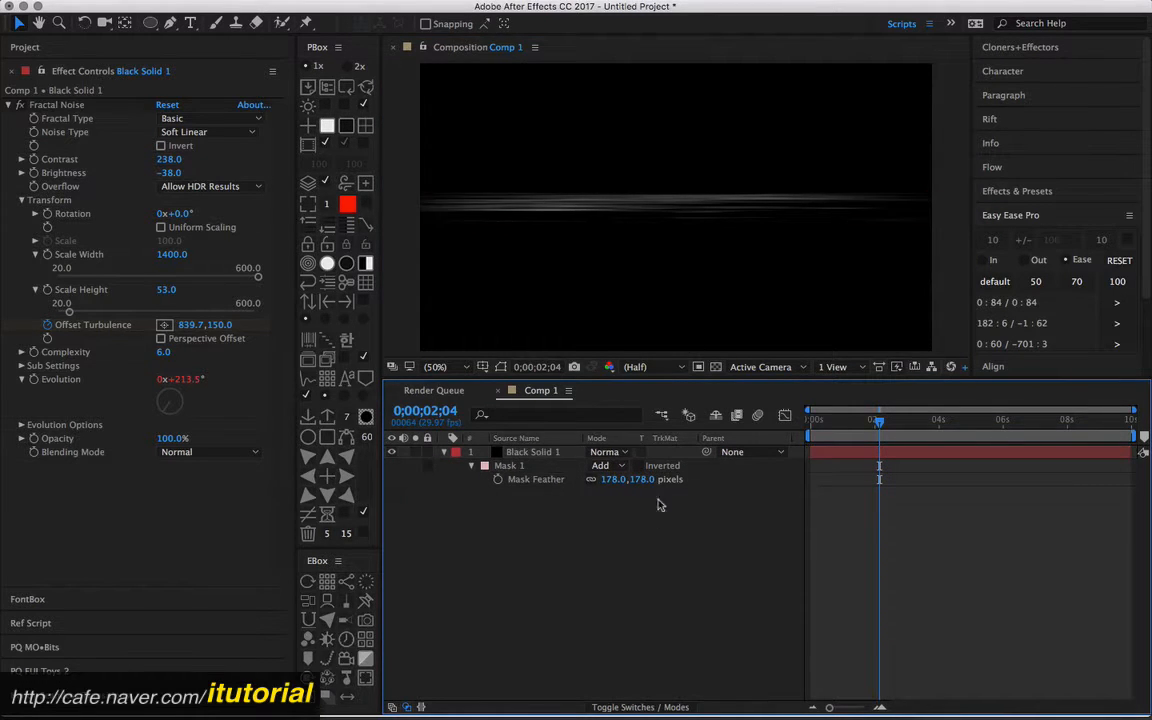
key("space")
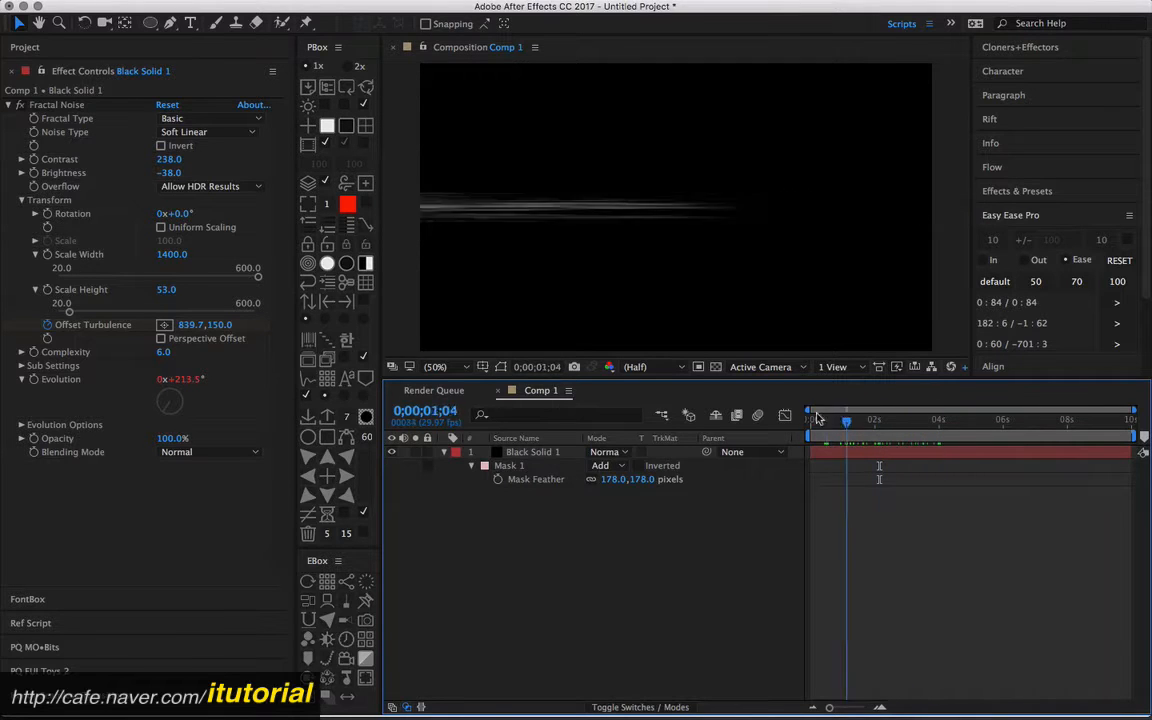
Lower the Fractal Noise Brightness to -65 and scrub through the streak animation.
left_click_drag(817, 413, 938, 411)
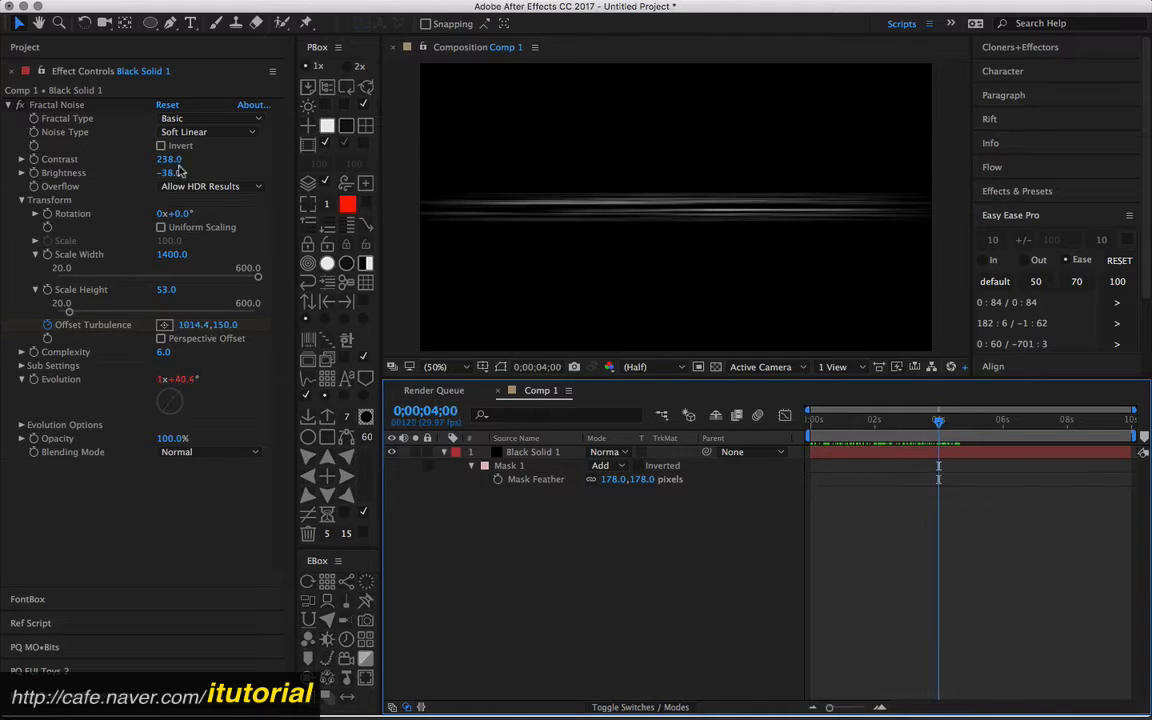
left_click_drag(174, 173, 154, 173)
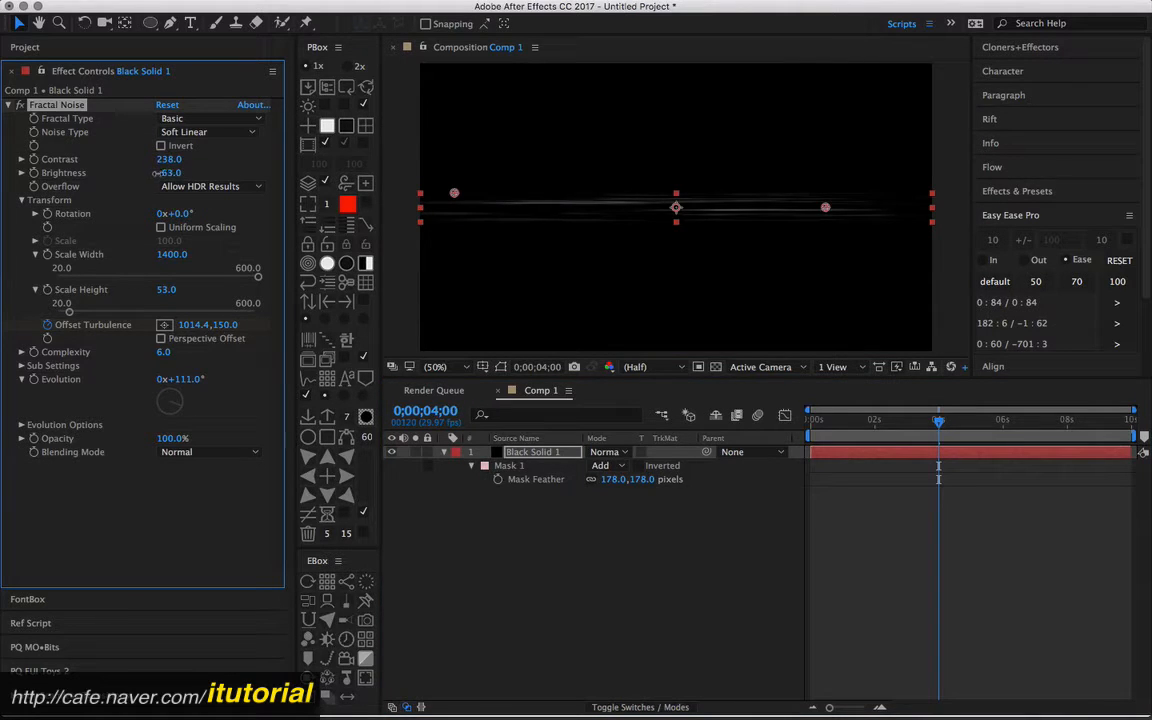
left_click(542, 498)
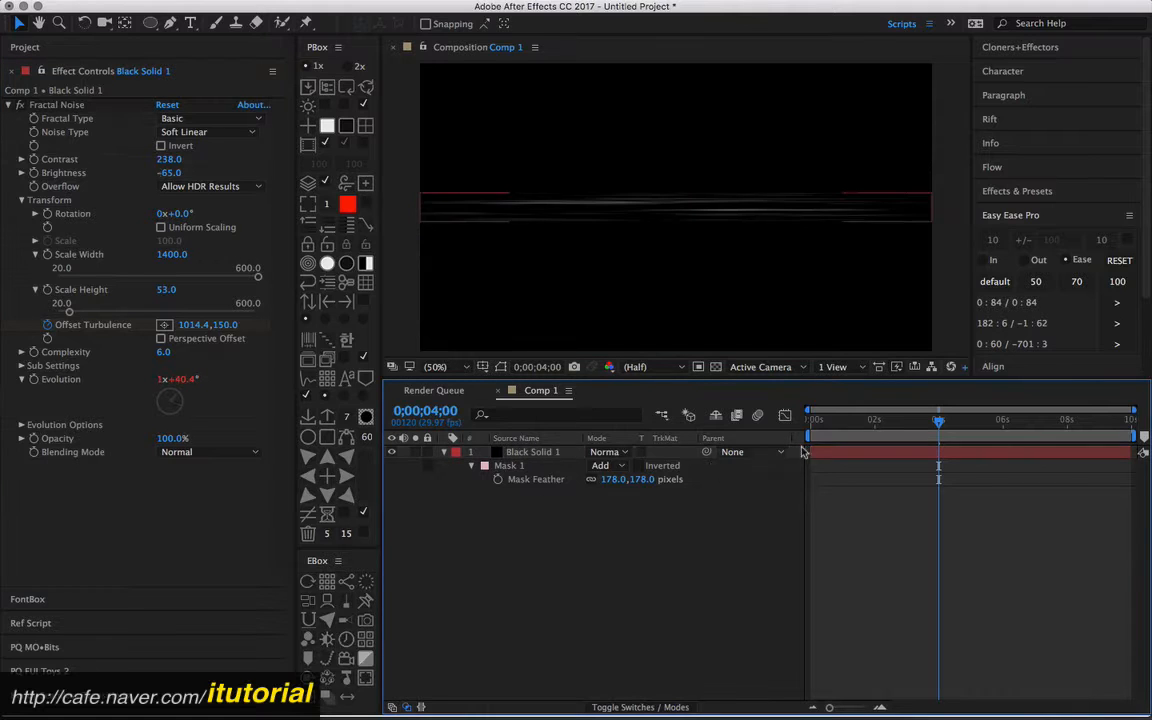
left_click_drag(823, 420, 975, 421)
left_click(652, 213)
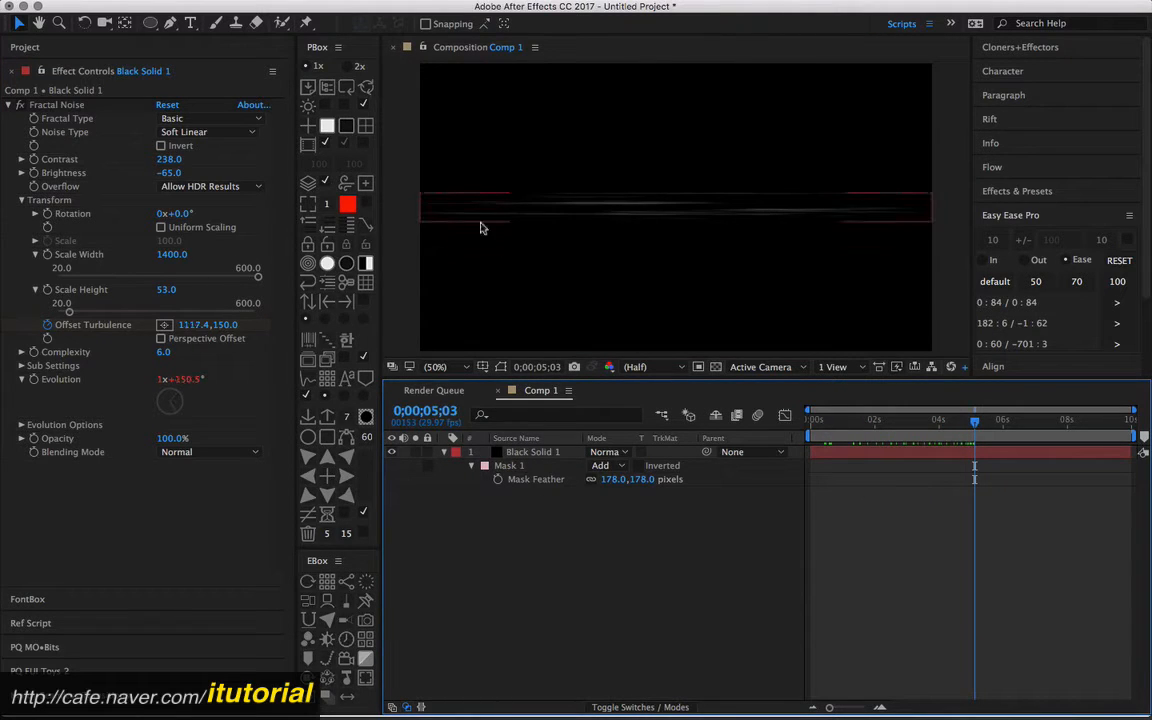
Set the Fractal Noise Scale Width to 1890, Brightness to -52 and Scale Height to 34.
left_click(180, 254)
type("1660")
key("Return")
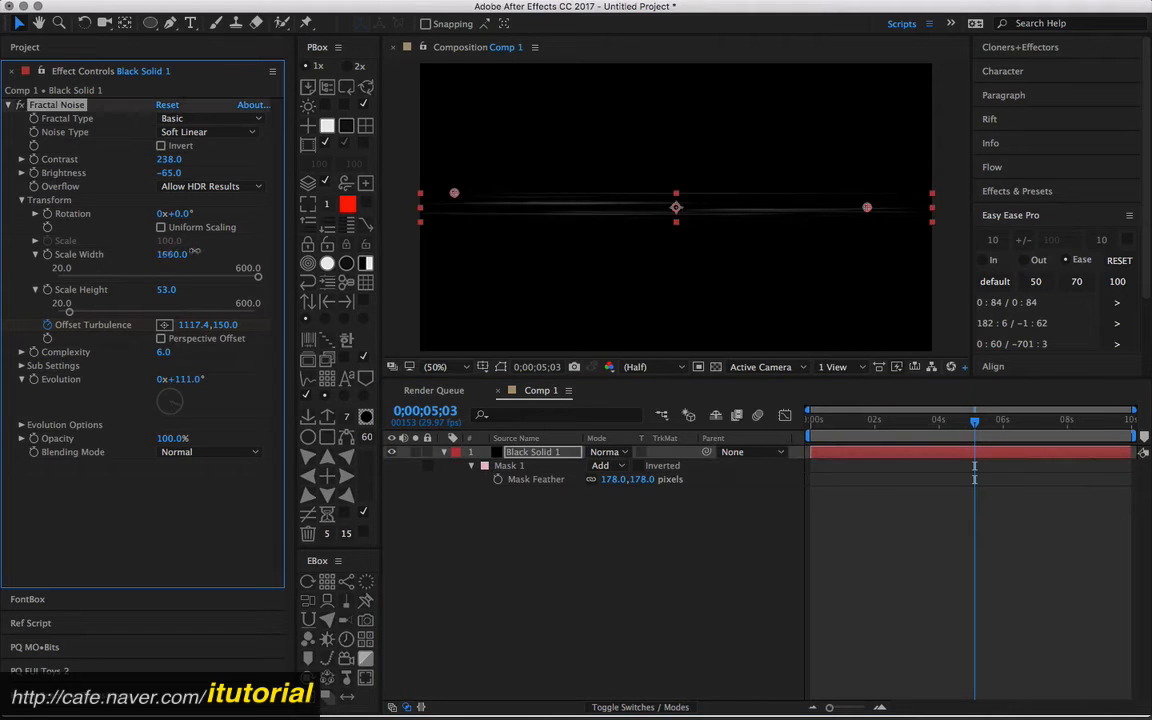
left_click_drag(195, 251, 211, 251)
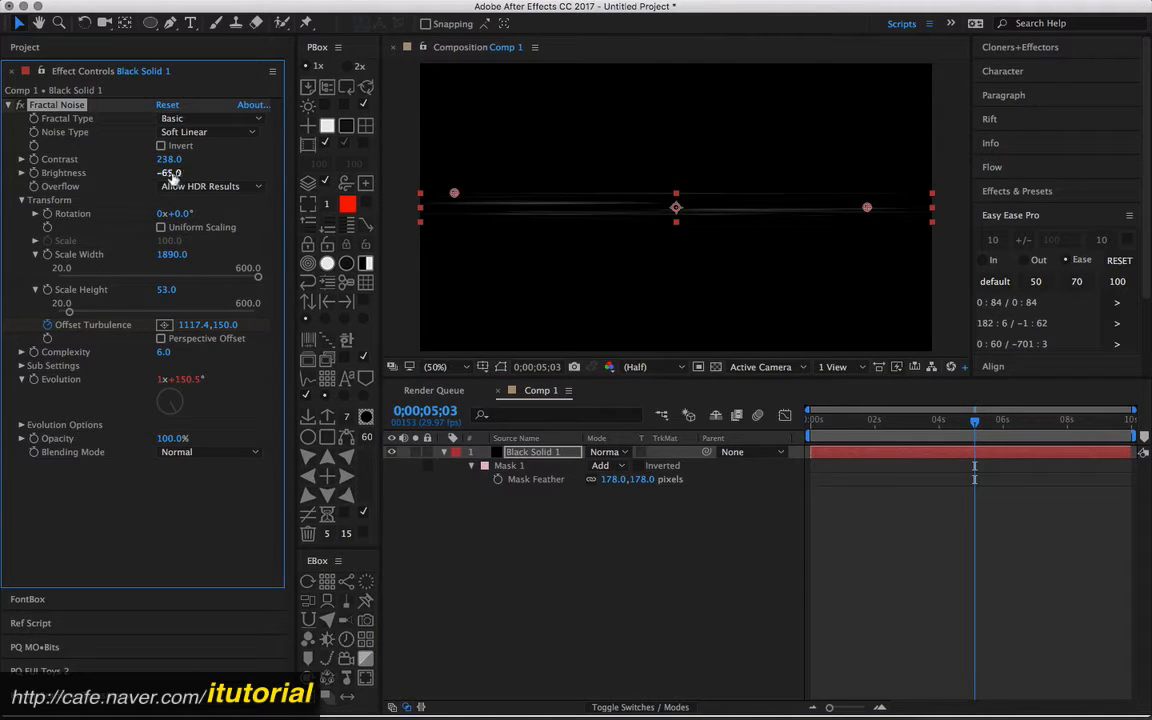
left_click_drag(172, 173, 179, 173)
left_click_drag(181, 173, 182, 173)
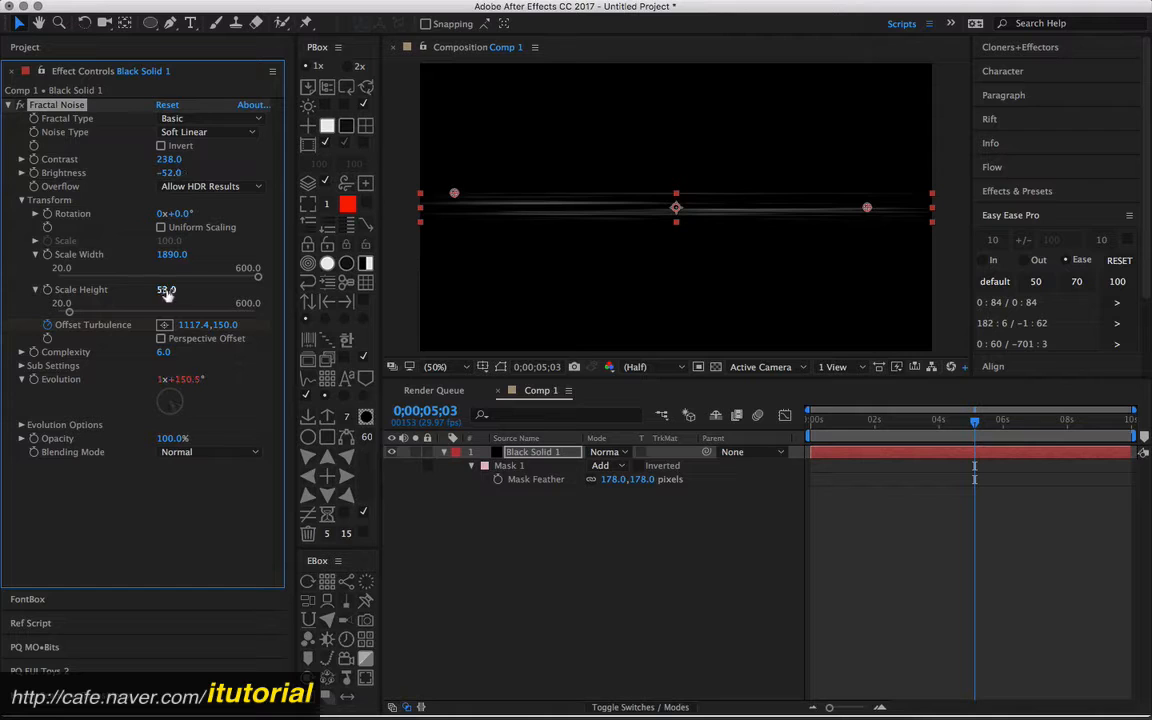
left_click_drag(165, 289, 148, 289)
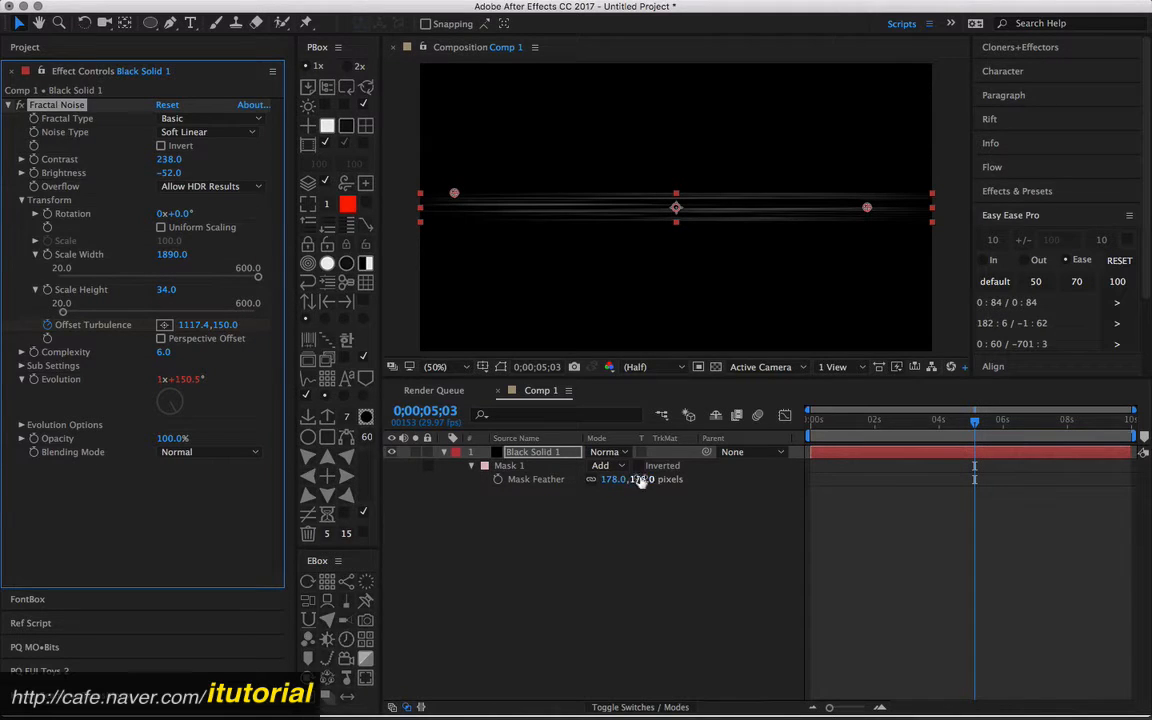
Flatten the black solid layer's scale to 100, 12% and scrub through the thinner streak.
left_click_drag(638, 479, 623, 479)
key("super+z")
left_click(551, 454)
key("s")
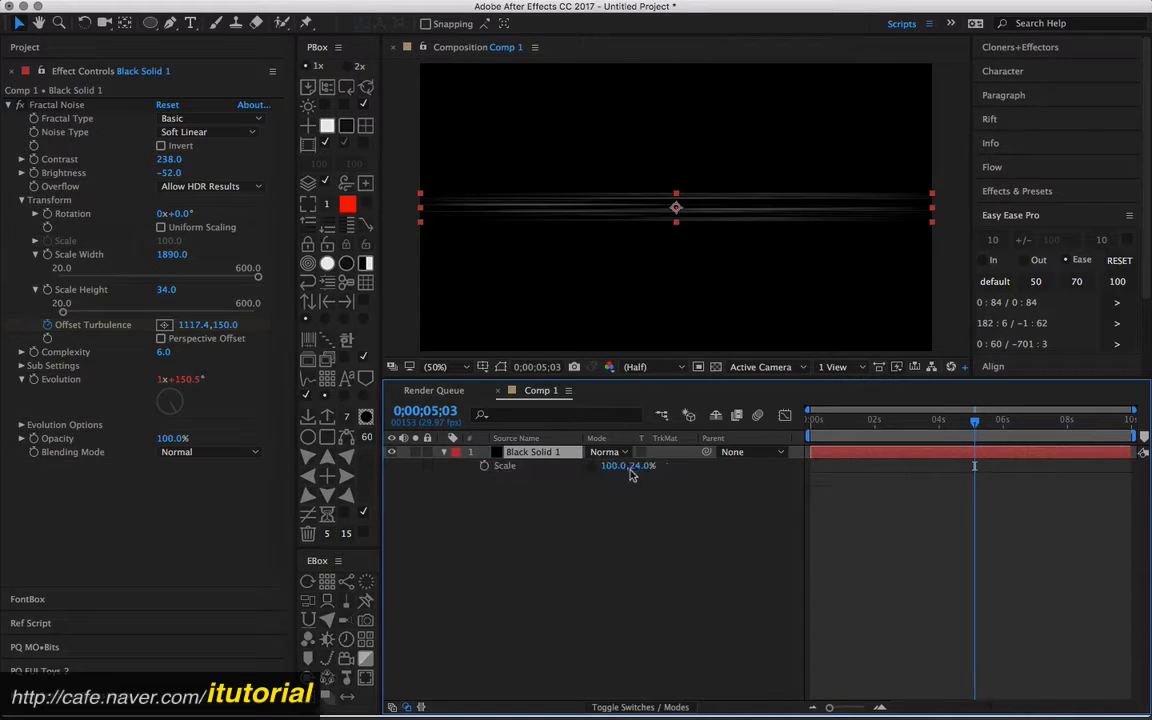
left_click_drag(633, 465, 620, 466)
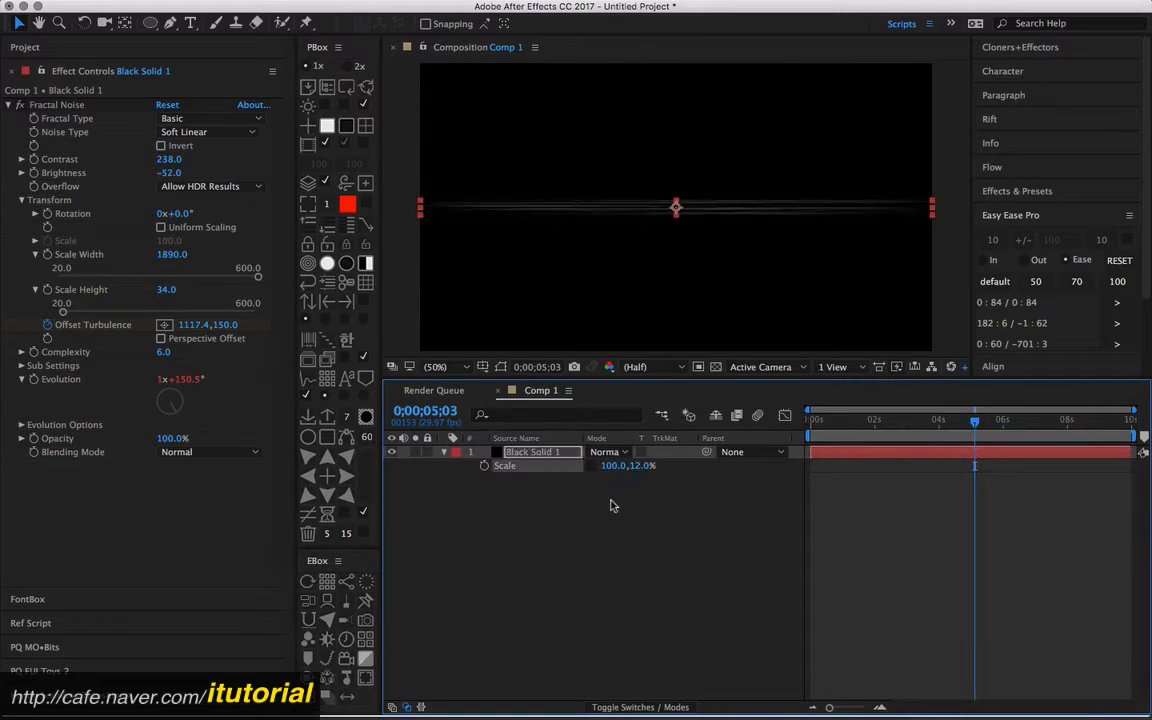
left_click(612, 507)
left_click_drag(826, 428, 905, 420)
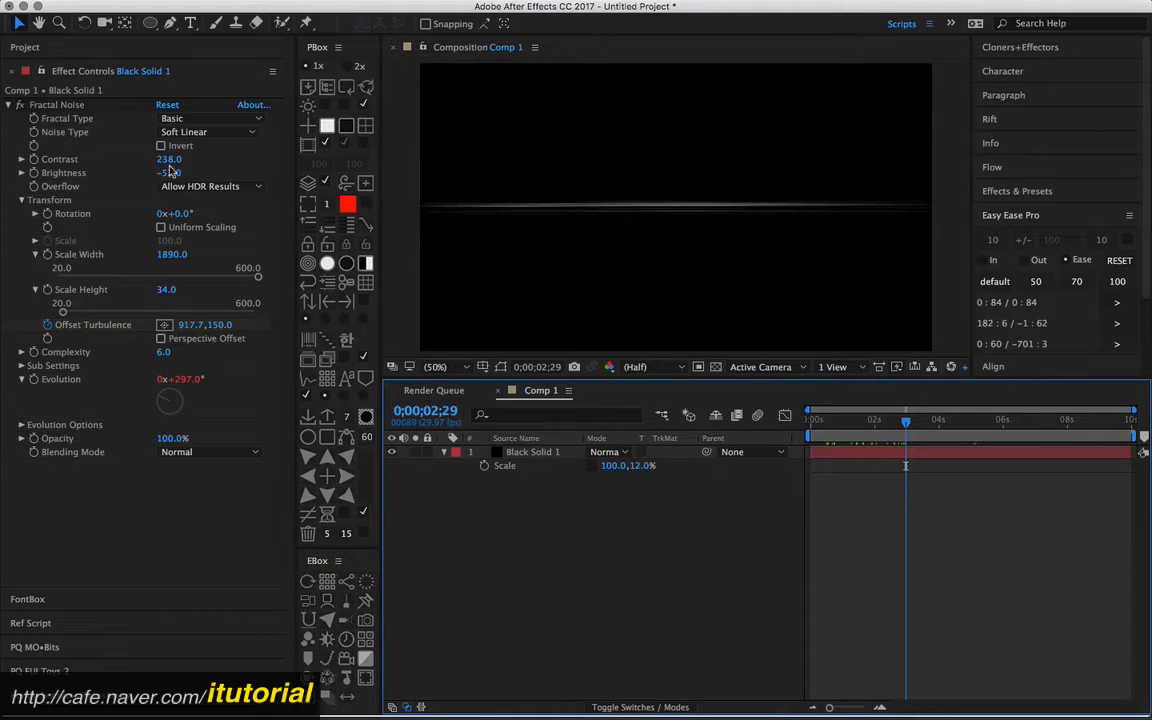
Brighten the streak by setting the Fractal Noise Contrast to 247 and Brightness to -26, and preview the result.
left_click_drag(170, 161, 200, 198)
left_click(545, 500)
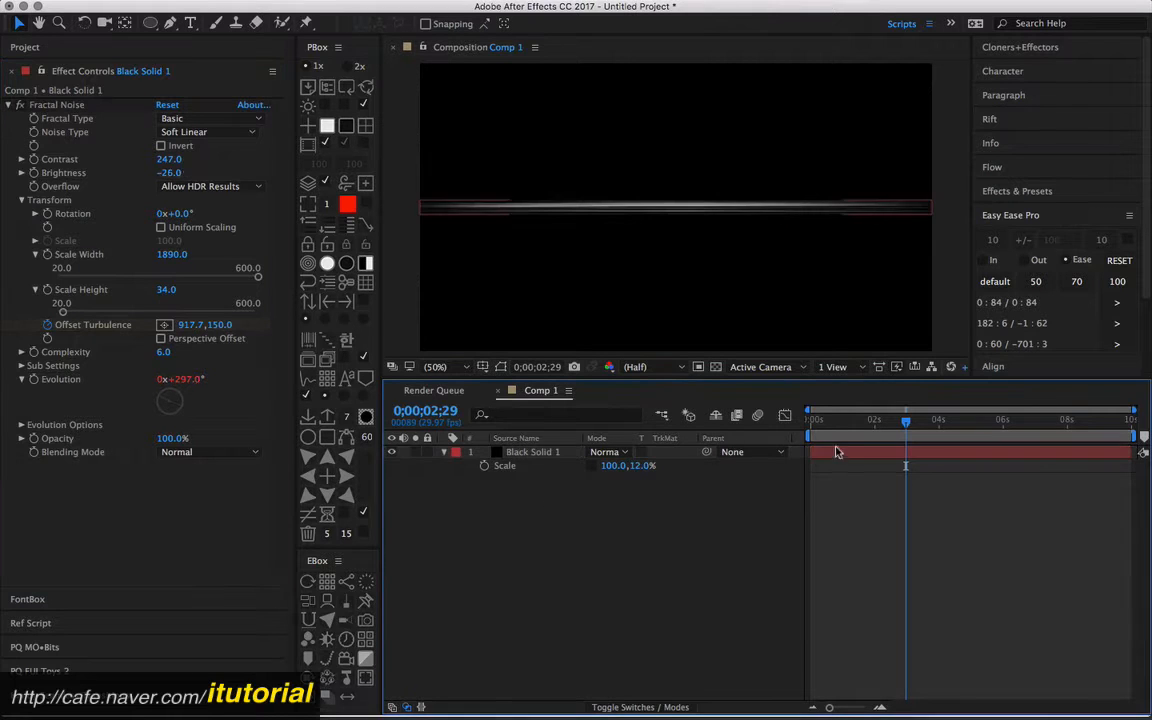
left_click_drag(815, 420, 918, 421)
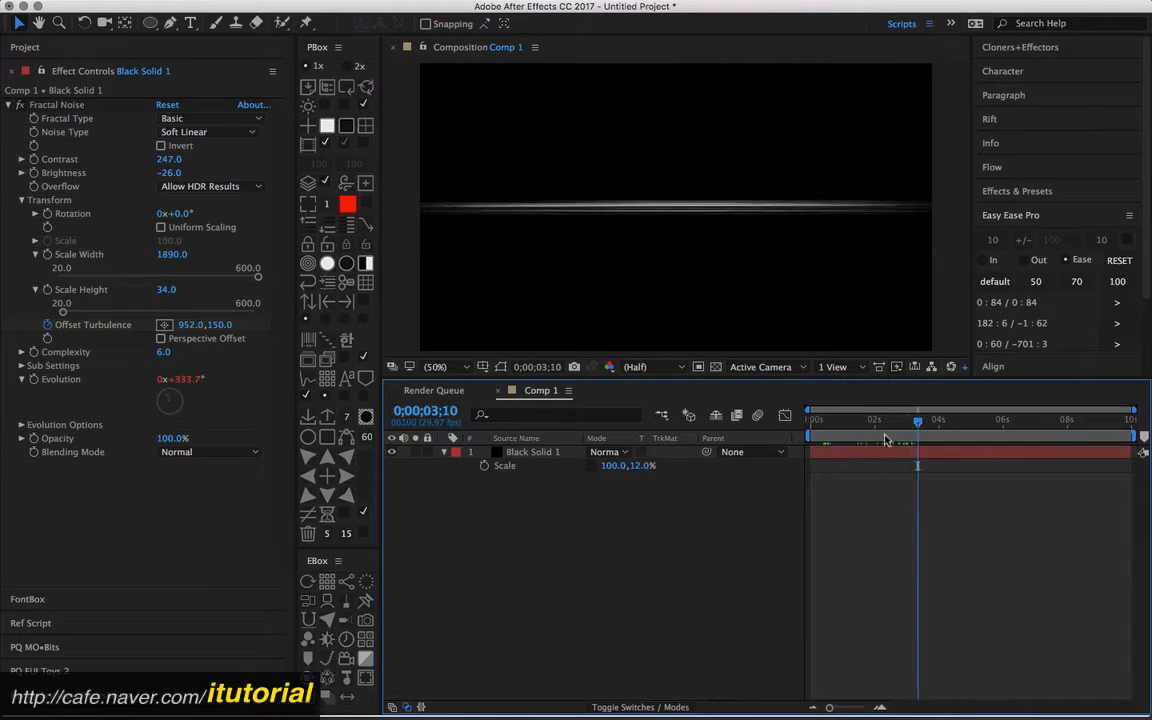
Collapse the black solid layer's properties and its Fractal Noise settings.
left_click(460, 455)
left_click(446, 453)
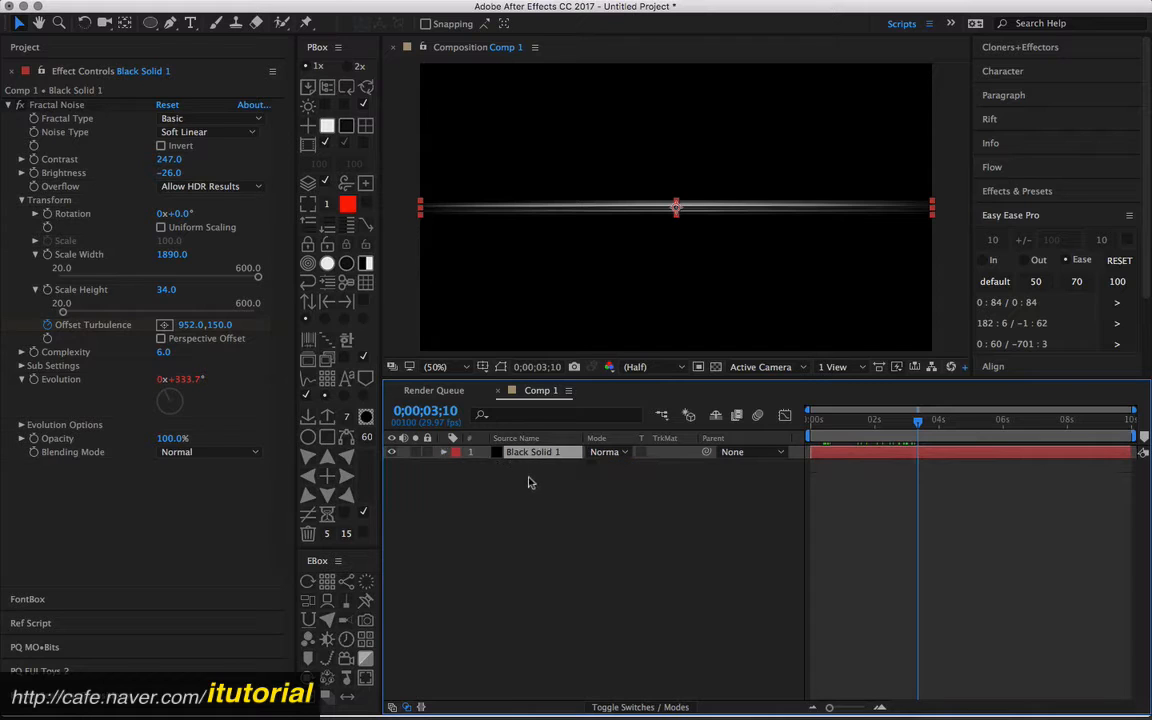
left_click(528, 477)
left_click(529, 454)
left_click(9, 104)
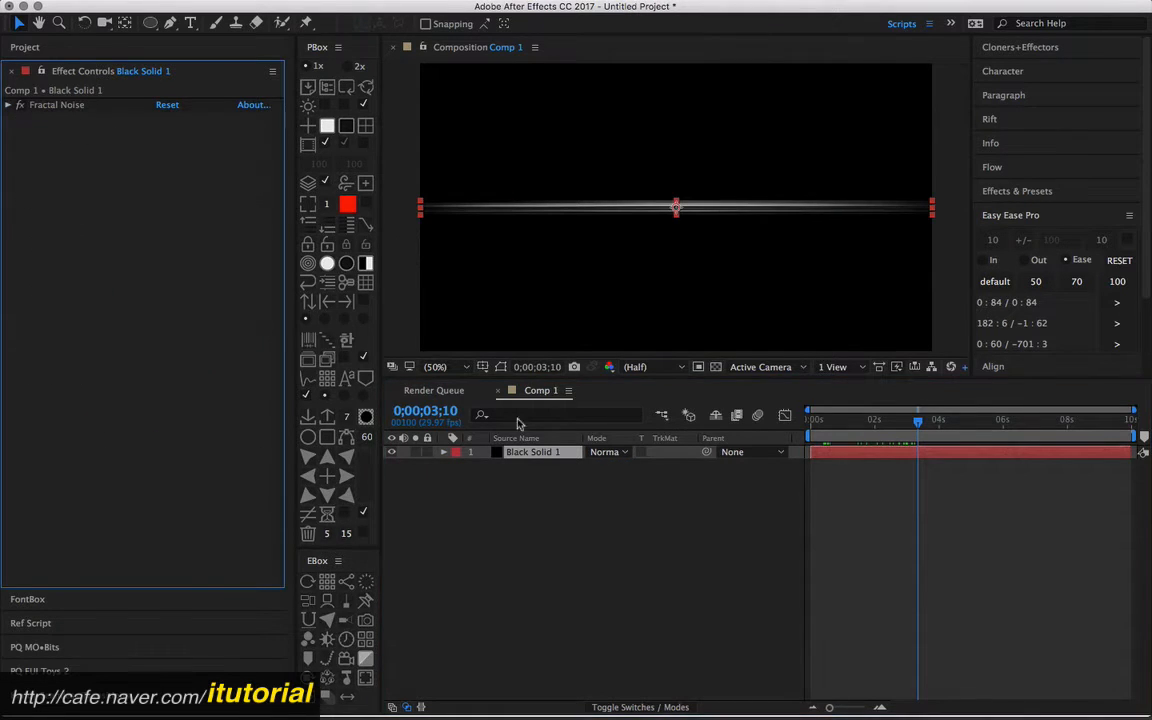
Apply the Bezier Warp distort effect to the black solid layer.
left_click(521, 473)
left_click(524, 454)
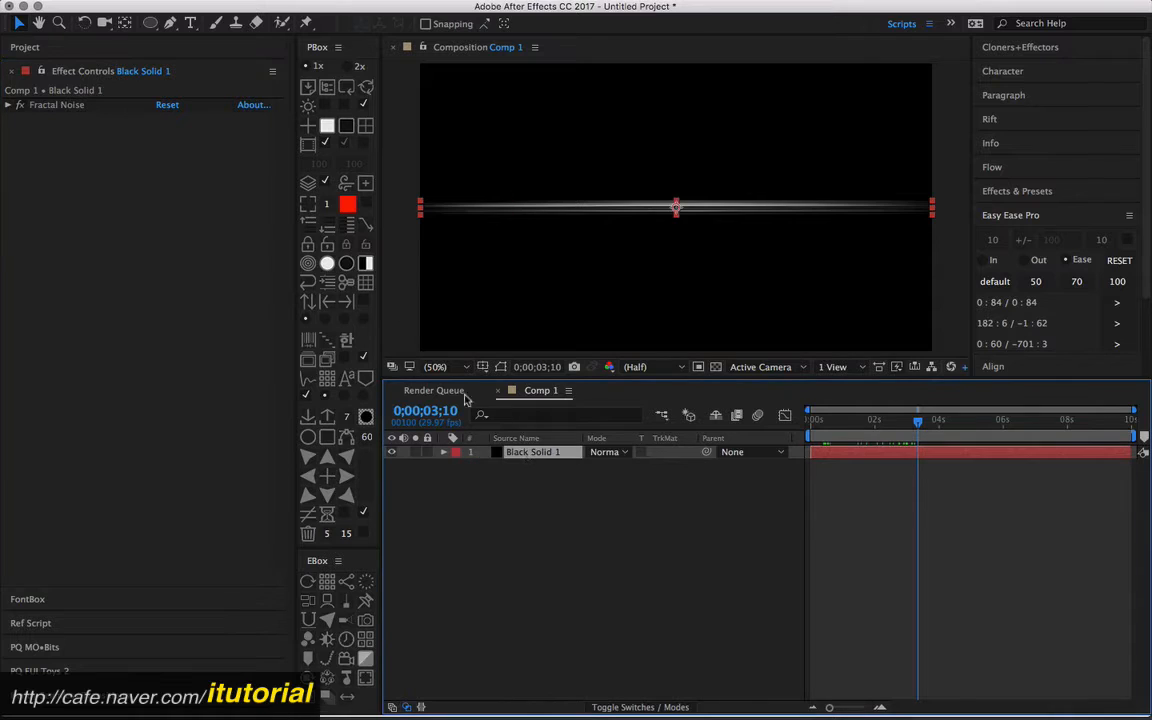
left_click(521, 473)
left_click(527, 454)
mouse_move(358, 3)
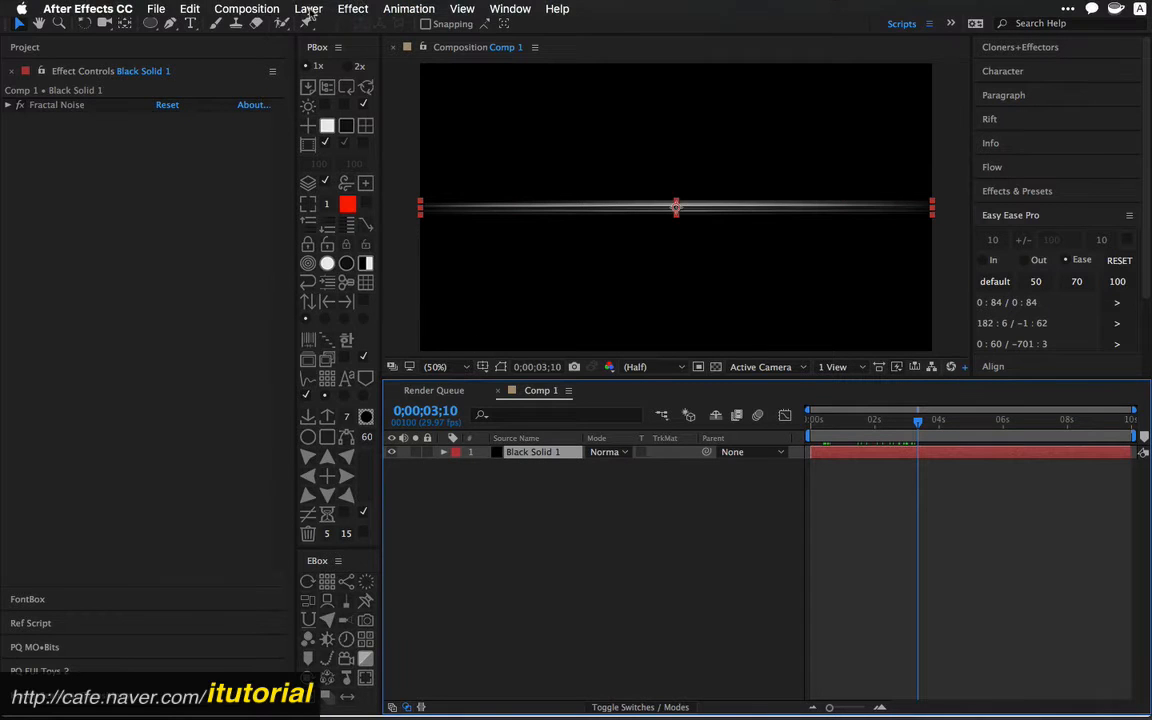
left_click(309, 9)
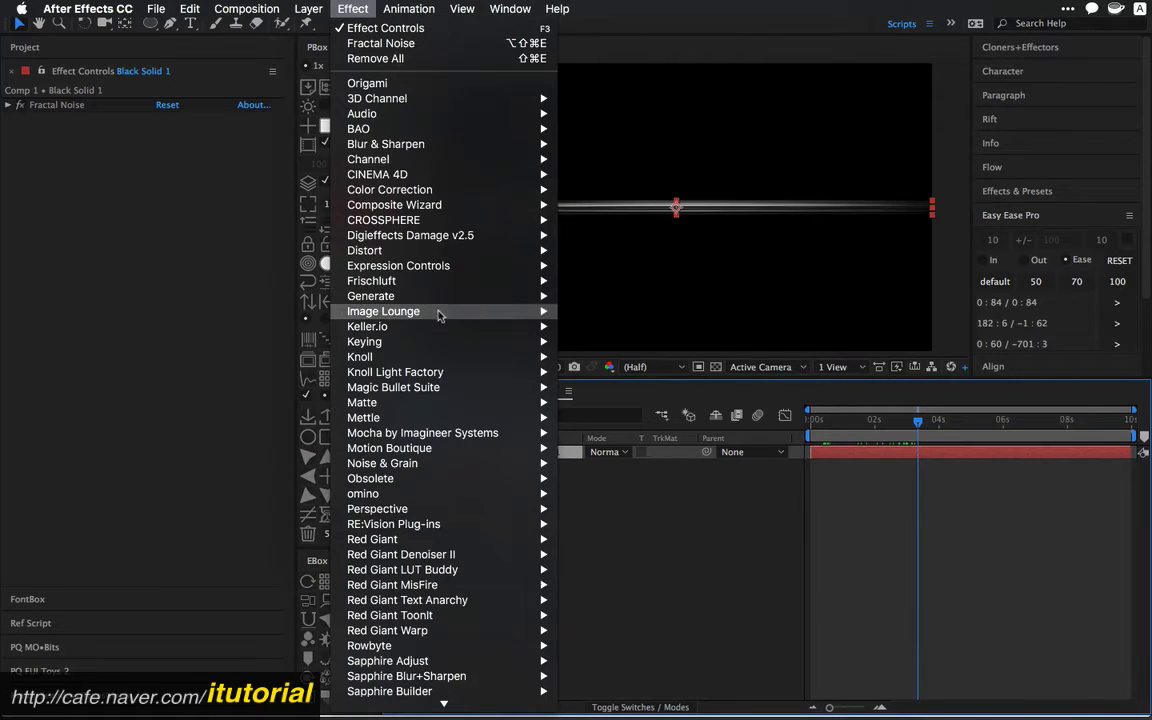
mouse_move(440, 250)
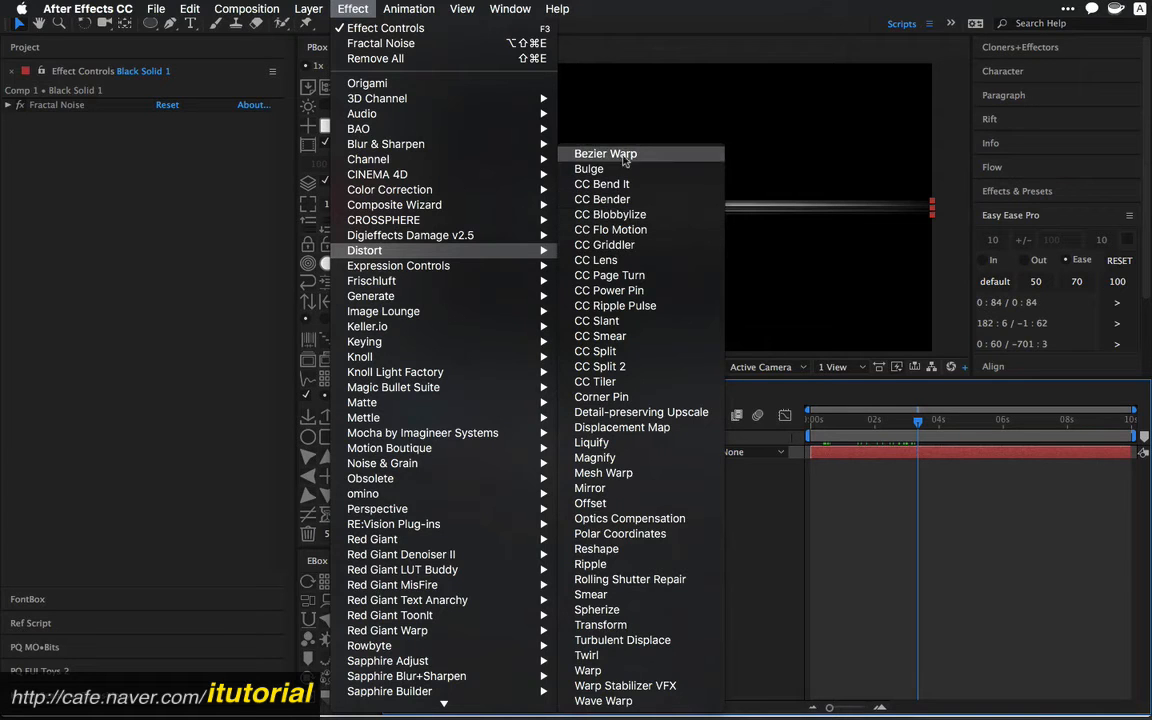
left_click(619, 156)
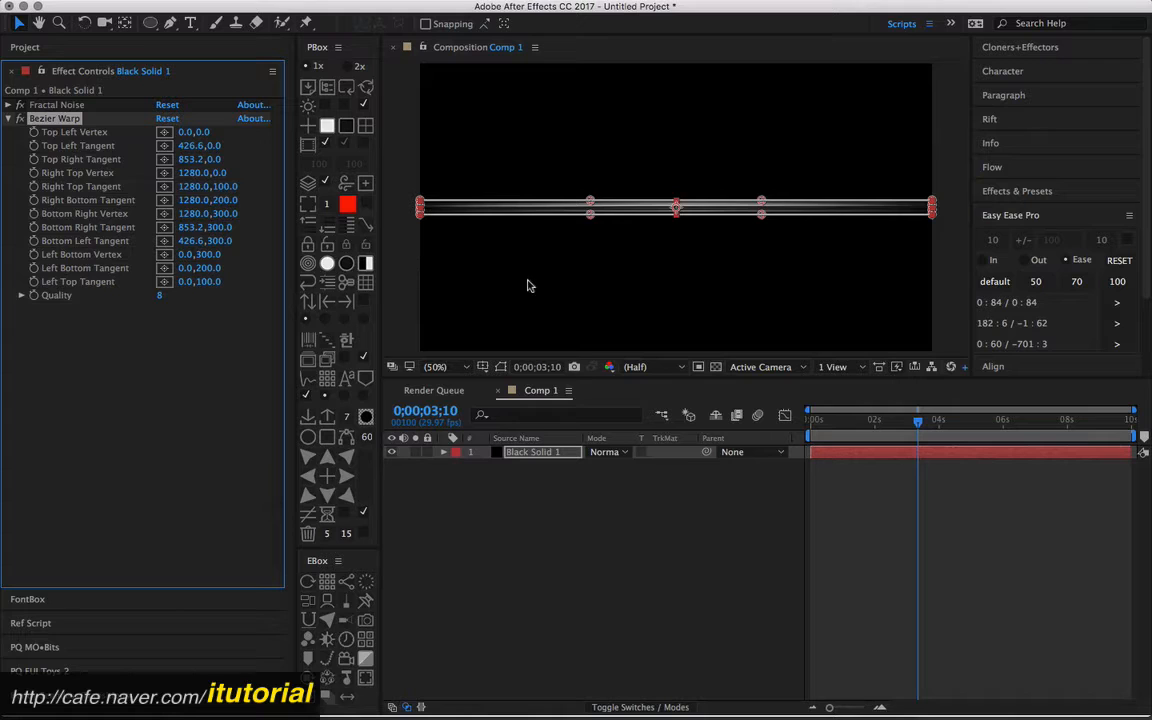
Bend the streak into an S-curve, moving Bezier Warp's Top/Bottom Right Tangents to Y about -717/-500 and Top/Bottom Left Tangents to about 1133/1067.
left_click_drag(763, 205, 762, 166)
left_click_drag(762, 214, 765, 176)
left_click_drag(590, 217, 584, 251)
left_click_drag(591, 205, 584, 256)
left_click(601, 477)
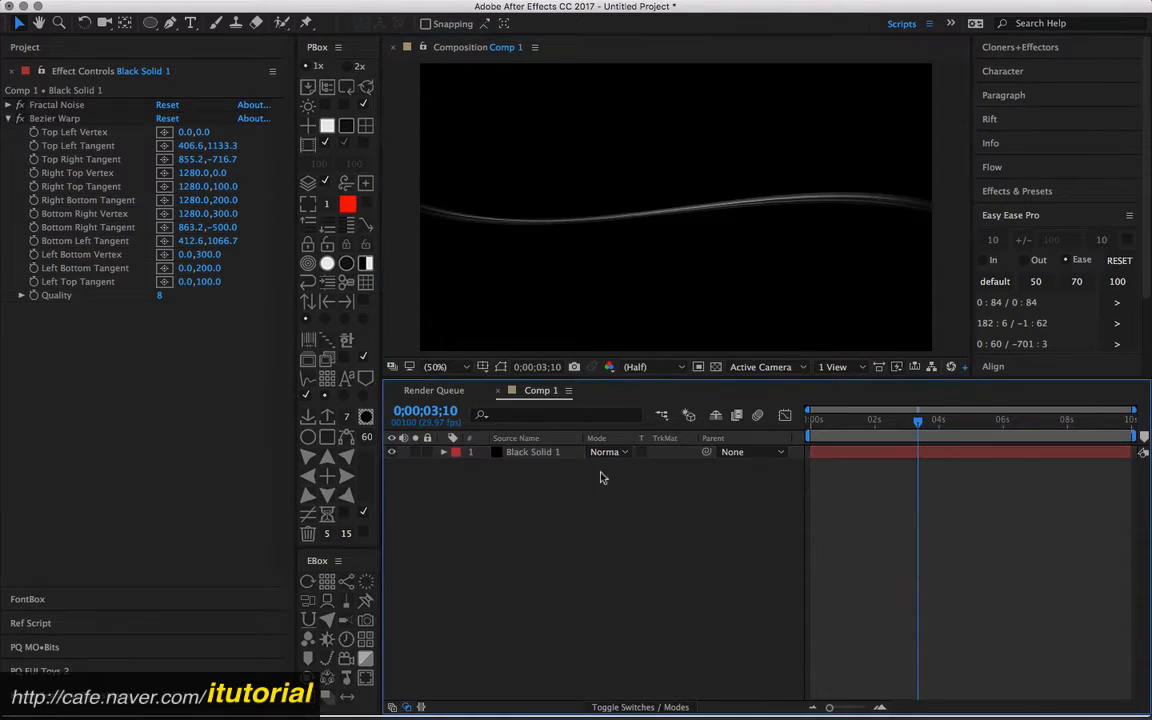
key("space")
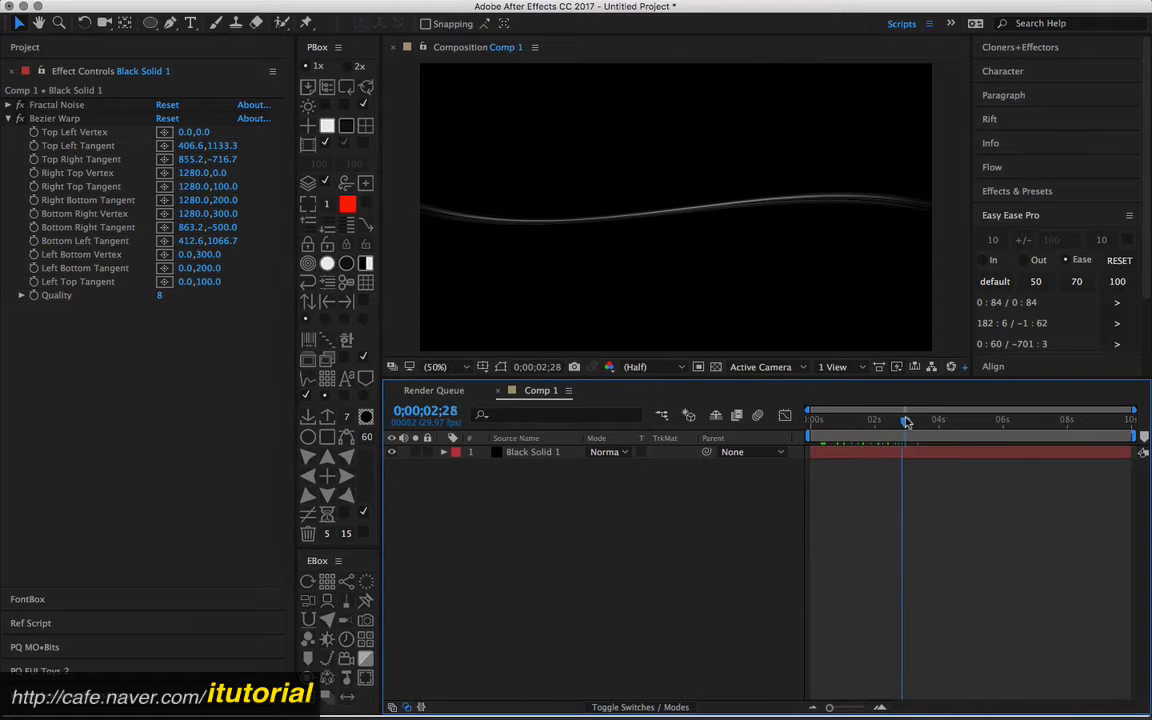
Try spreading the Bezier Warp vertices apart at the streak's right end and undo the changes.
left_click(530, 452)
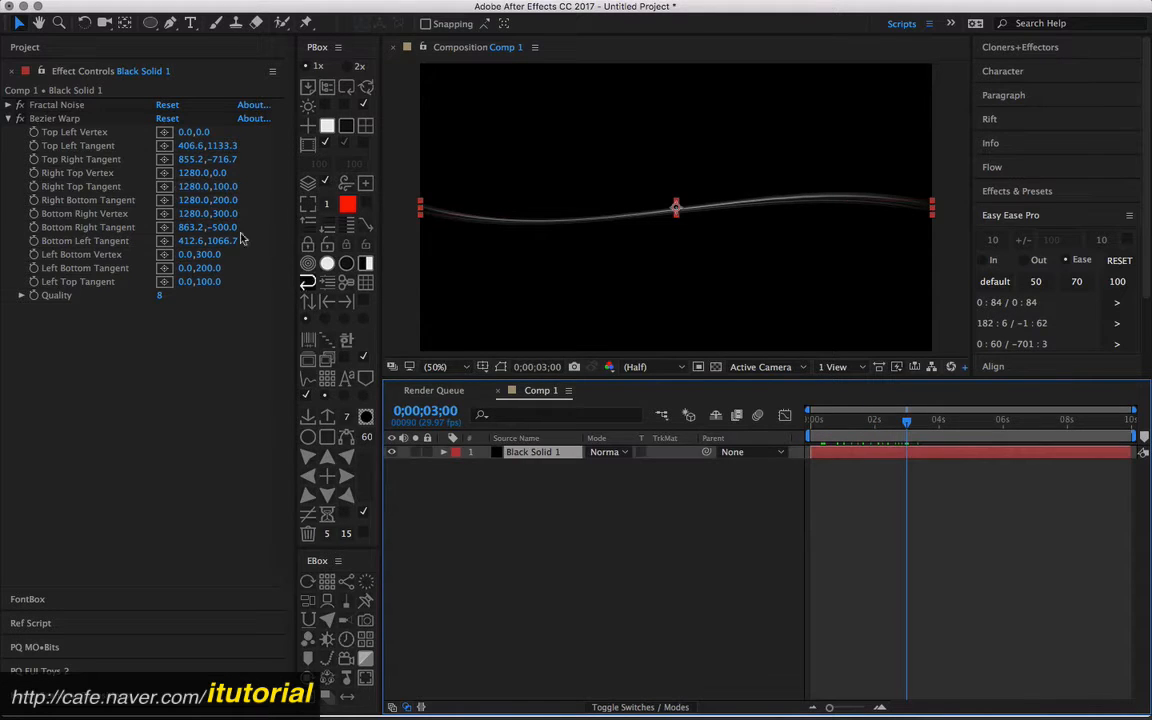
left_click(54, 118)
left_click_drag(933, 200, 932, 227)
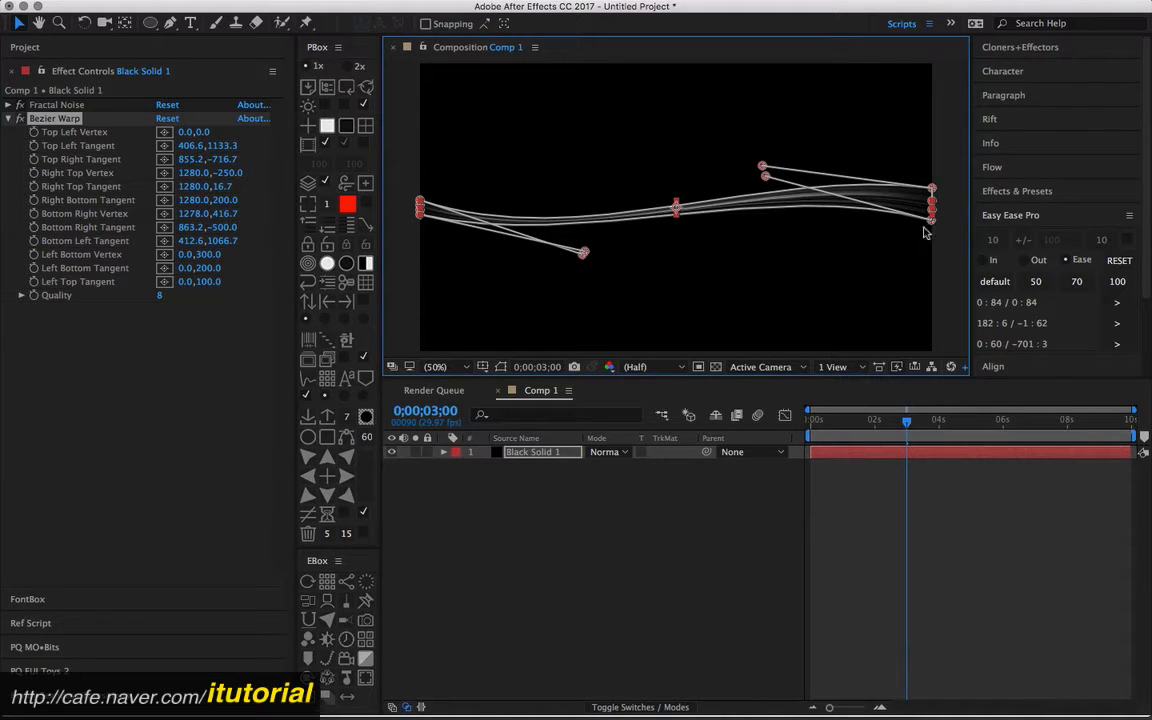
key("super+z")
key("super+z")
key("super+z")
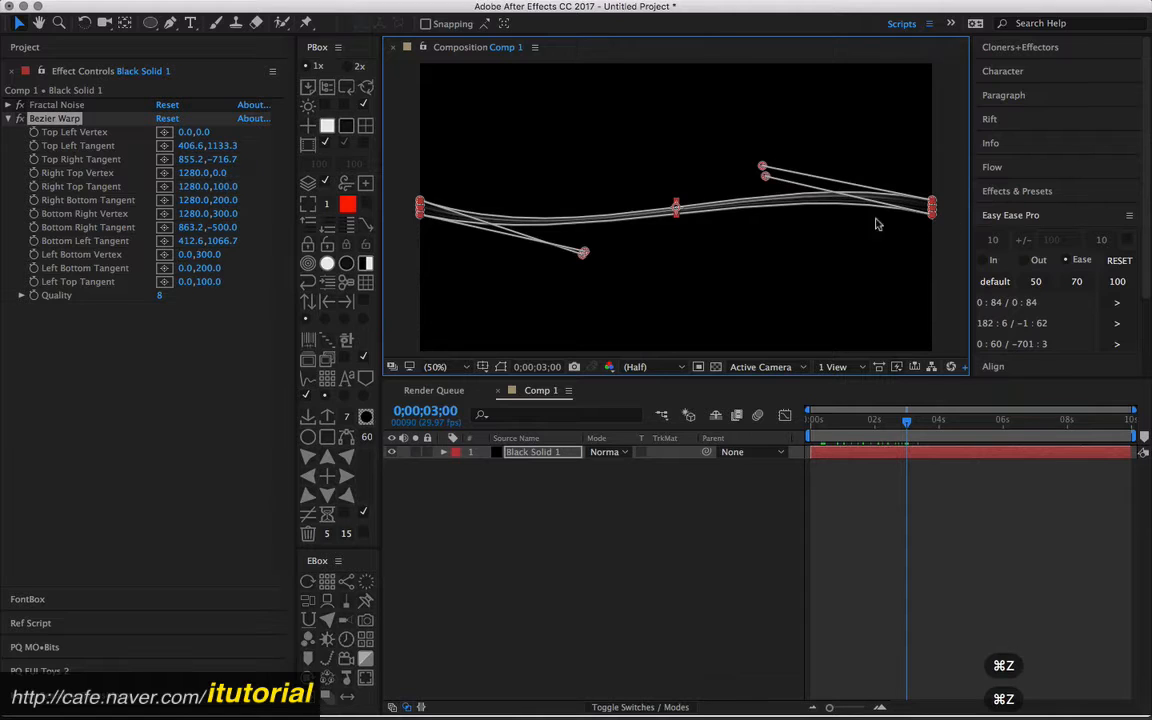
Fan out the streak's left end, setting Bezier Warp's Top Left Vertex to Y about -267 and Left Bottom Vertex to about 600, and preview it.
mouse_move(420, 200)
left_mouse_down()
mouse_move(422, 188)
mouse_move(421, 230)
mouse_move(423, 220)
left_mouse_up()
left_click(506, 524)
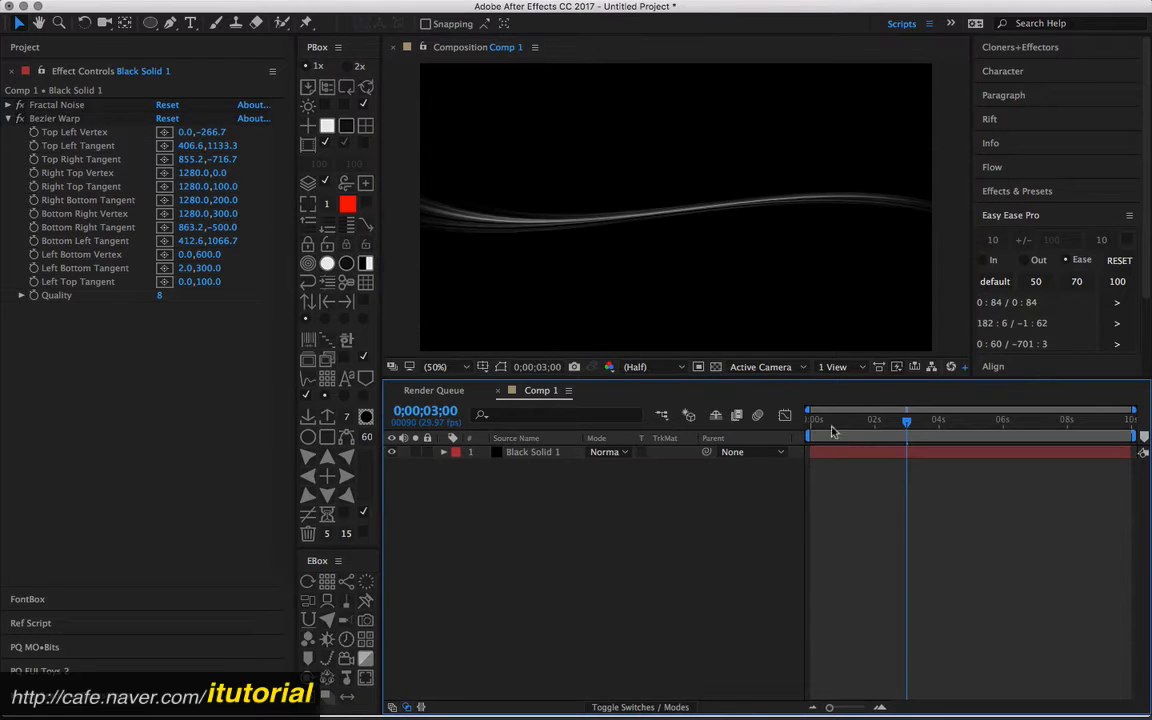
left_click_drag(825, 420, 878, 421)
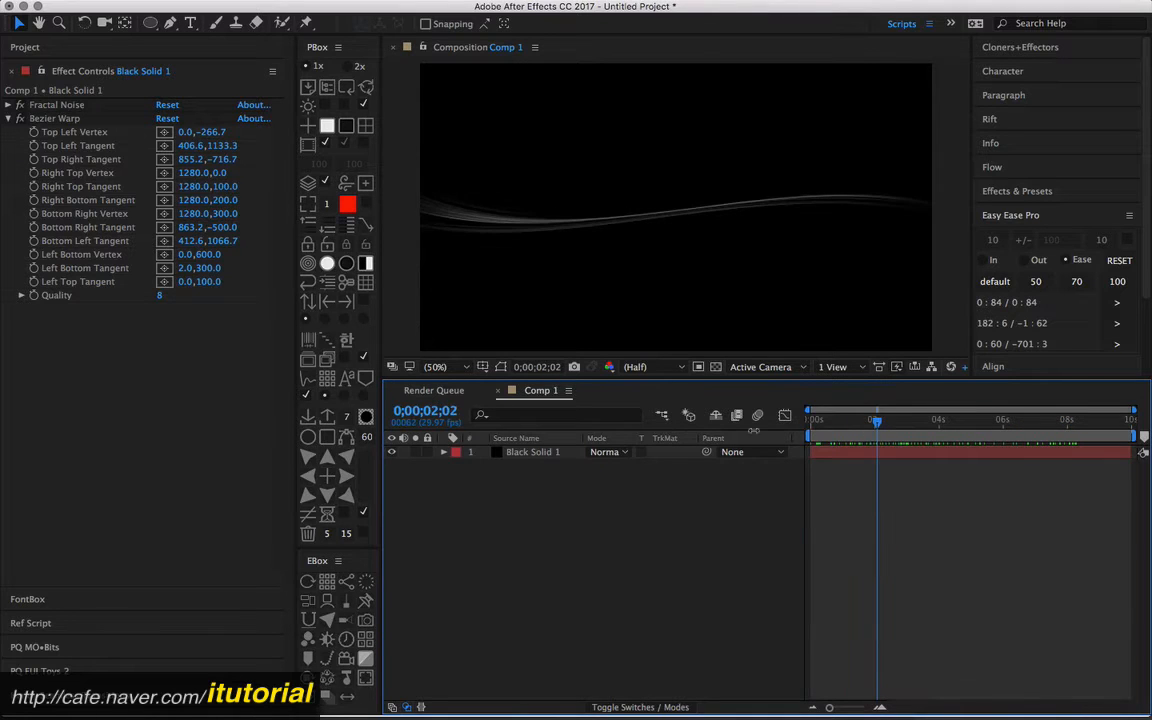
Rotate the black solid layer about 90° clockwise, move it to the composition's lower left with the wide end up, and preview it.
left_click(532, 455)
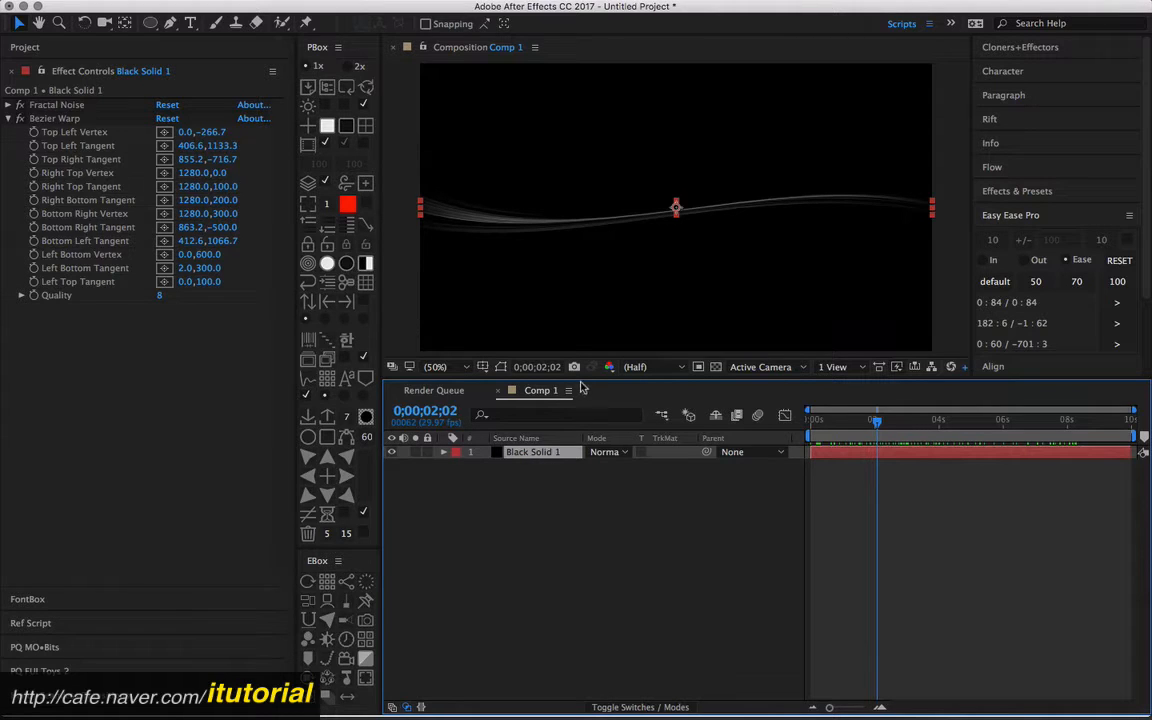
left_click(83, 22)
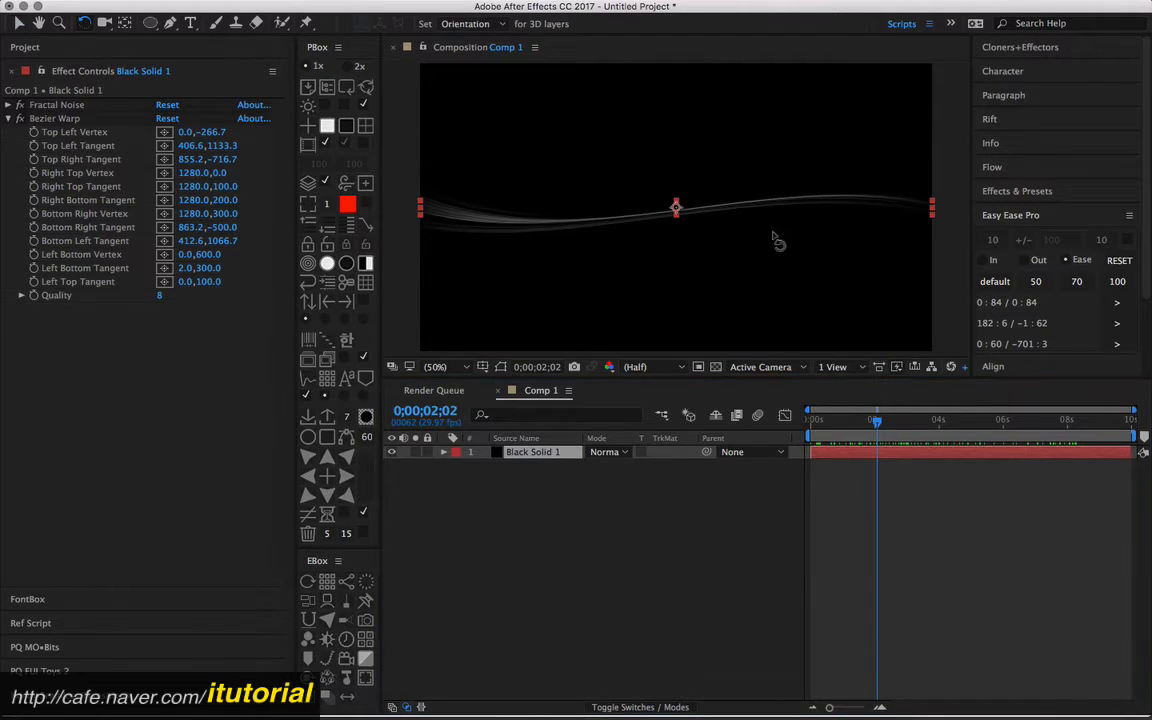
left_click_drag(760, 213, 678, 286)
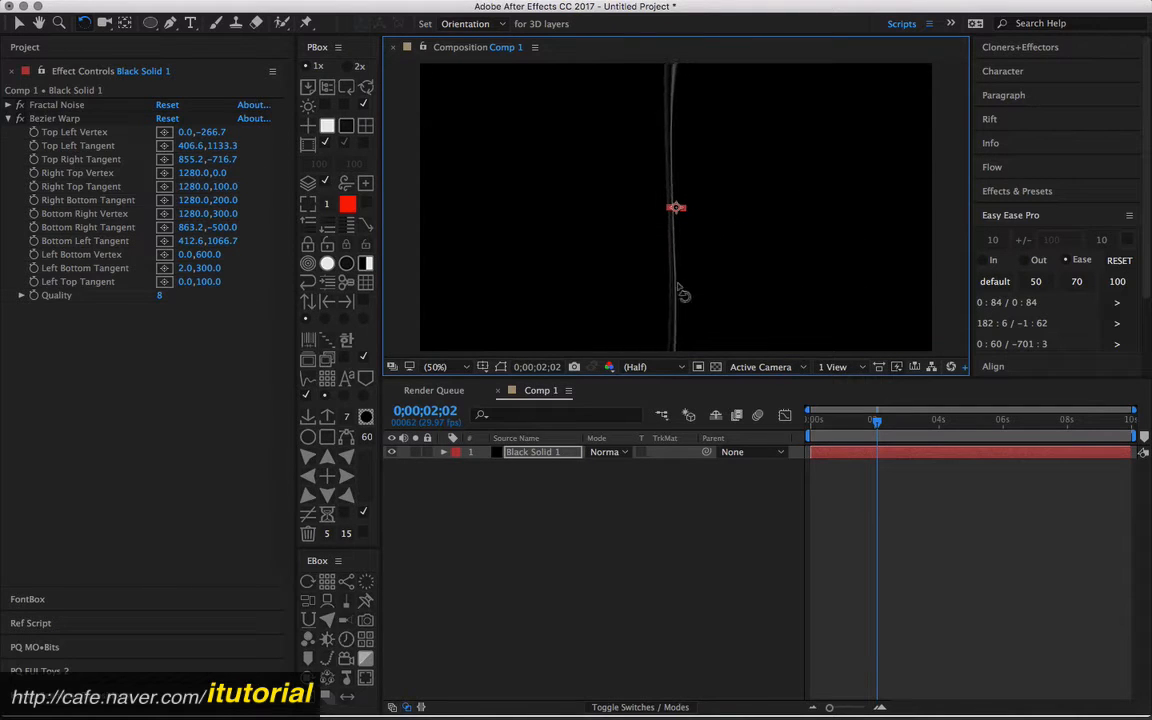
key("v")
left_click_drag(674, 211, 486, 289)
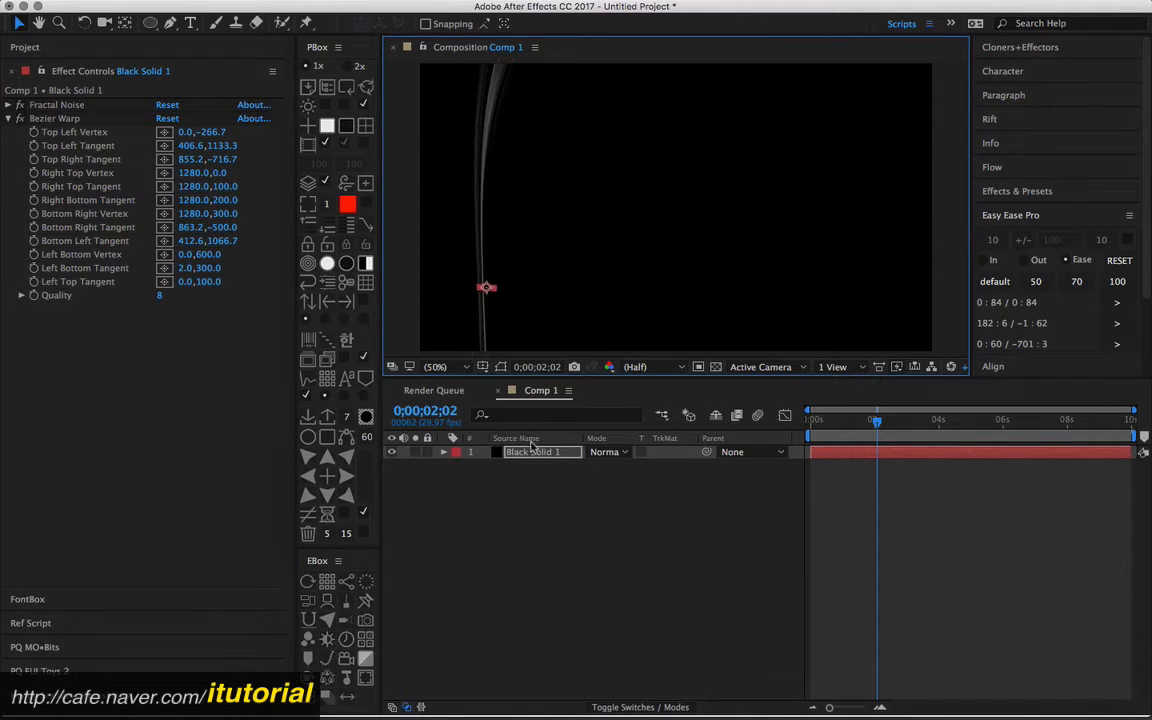
left_click(555, 526)
left_click_drag(812, 422, 897, 422)
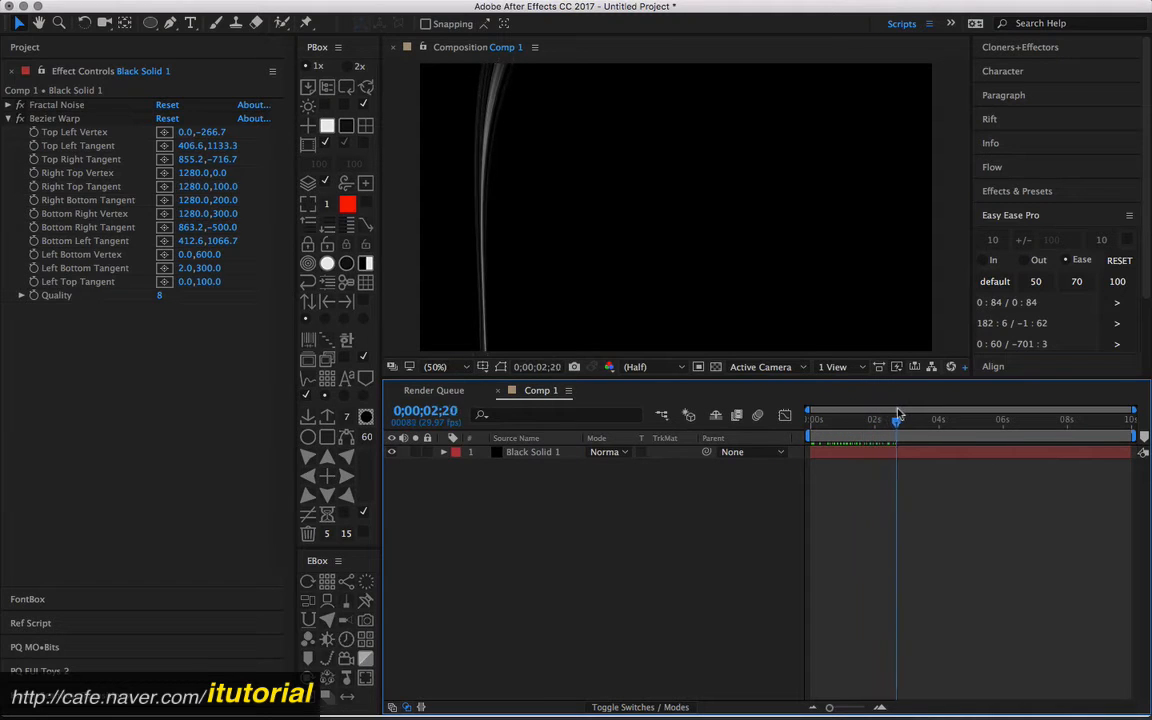
Duplicate the black solid layer, placing the copy near the composition's horizontal centre with its start delayed to about one second.
left_click(535, 452)
key("super+d")
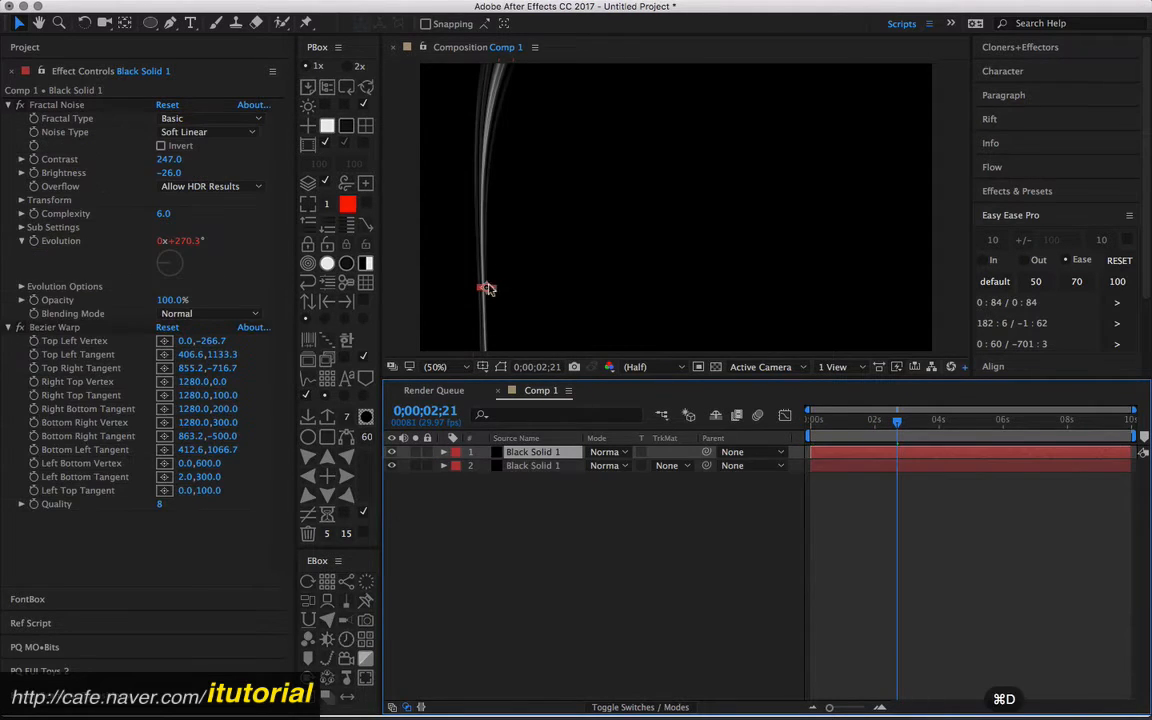
left_click_drag(473, 327, 670, 316)
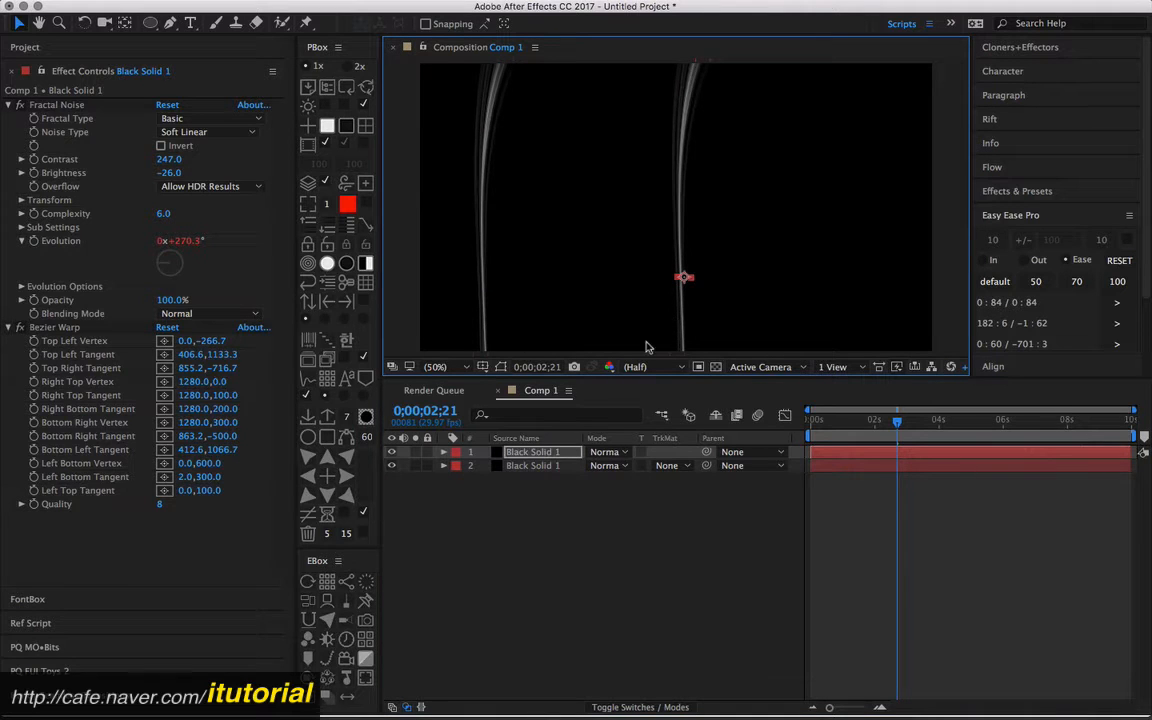
left_click(551, 452)
mouse_move(826, 453)
left_mouse_down()
mouse_move(861, 458)
mouse_move(830, 429)
mouse_move(875, 430)
left_mouse_up()
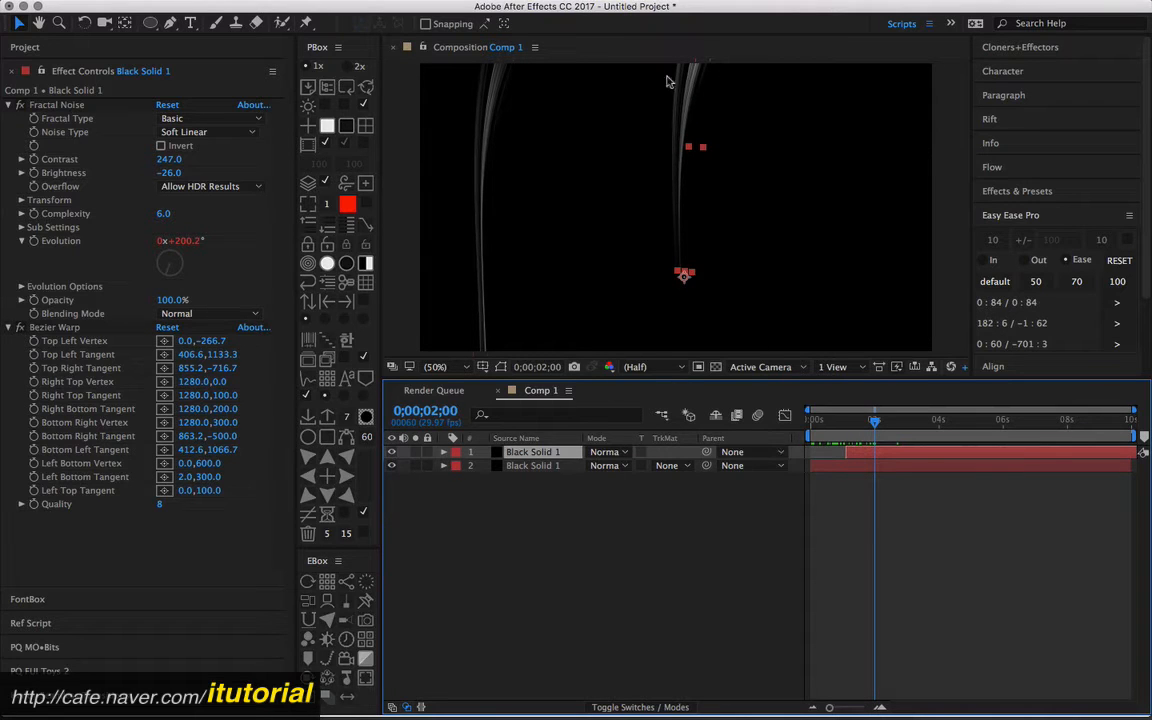
Bulge the duplicate streak outward, setting Bezier Warp's Top Left Tangent to about 358.5, -1358 and Bottom Left Tangent to about 403.4, 1725.8, and preview it.
left_click(54, 328)
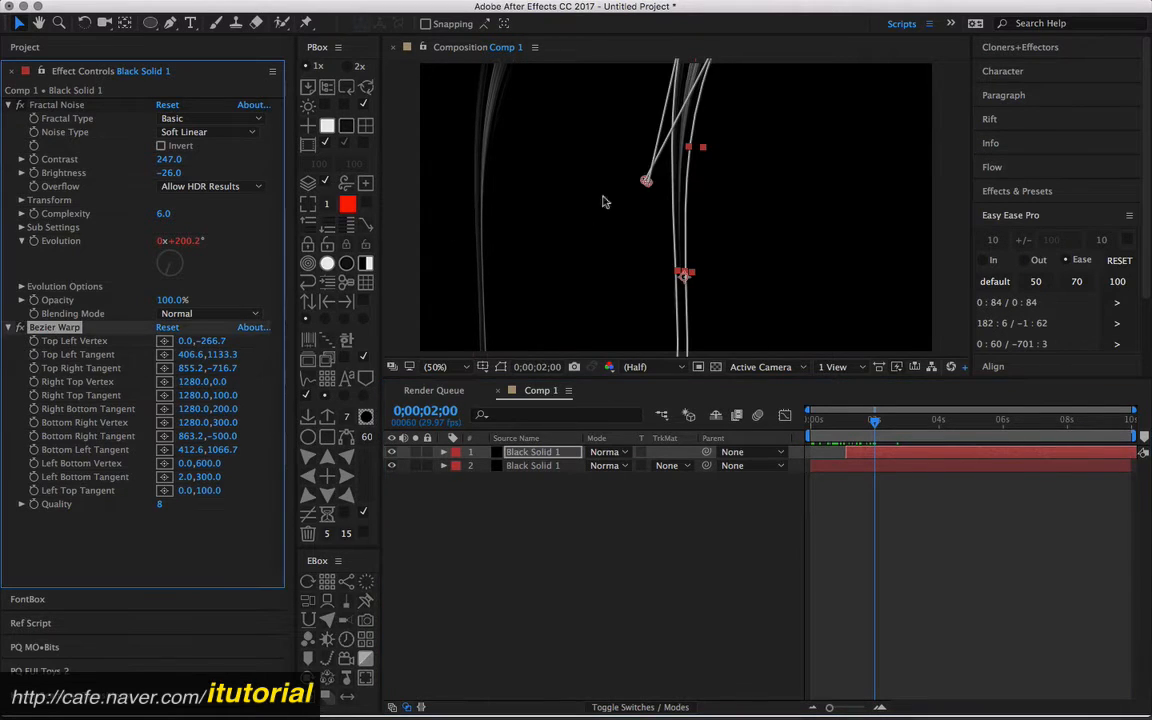
mouse_move(645, 183)
left_mouse_down()
mouse_move(794, 173)
mouse_move(617, 175)
left_mouse_up()
left_click_drag(794, 173, 745, 176)
left_click(690, 508)
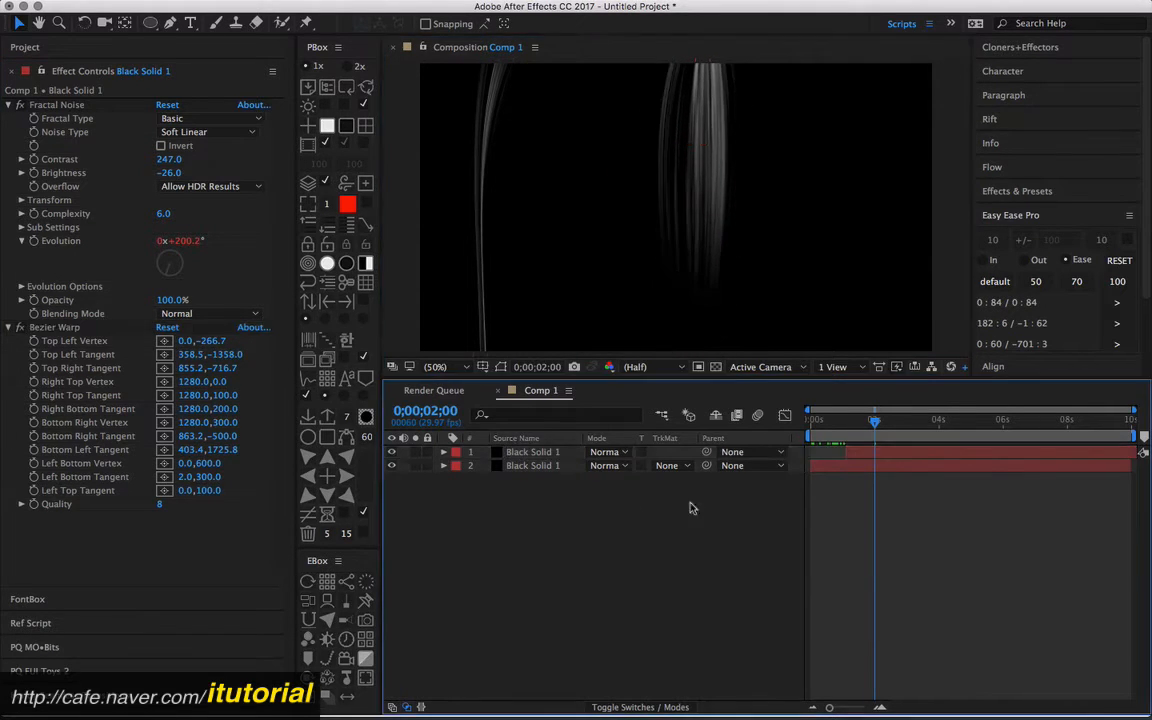
left_click_drag(813, 425, 935, 420)
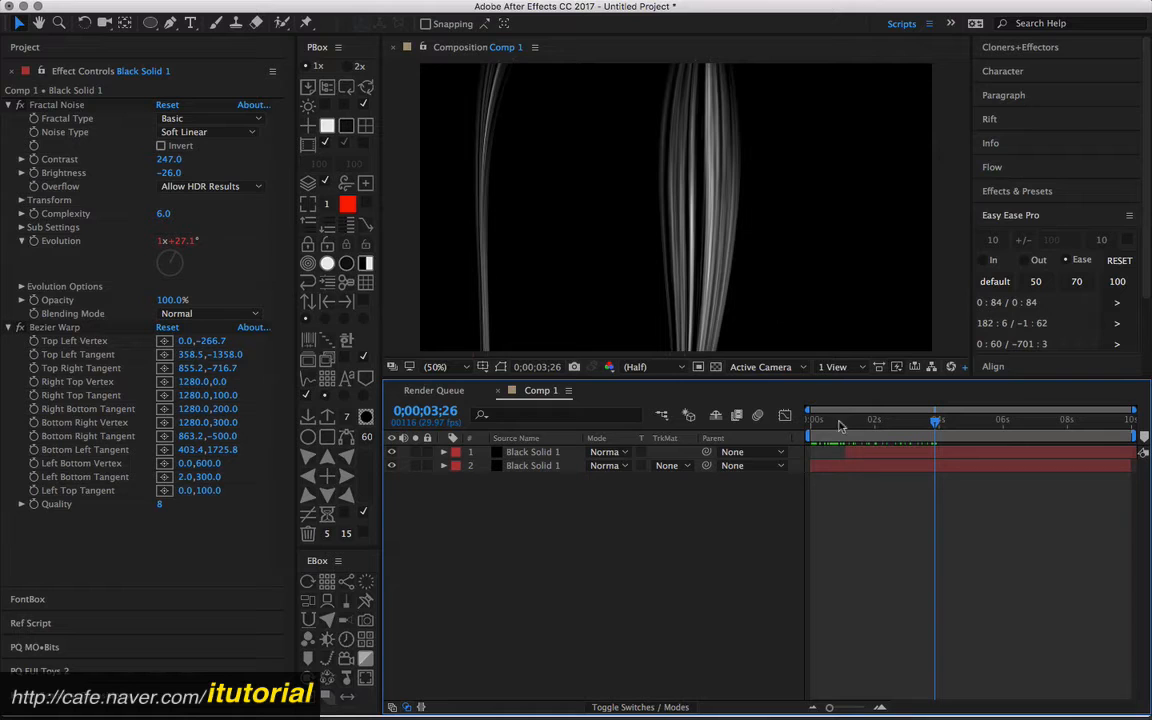
Bend both edges of the duplicate streak rightward, setting Bezier Warp's Top Left Tangent to about 343.2, -1865.5 and Bottom Left Tangent to about 365.7, -923.6.
left_click(54, 327)
left_click_drag(617, 177, 688, 175)
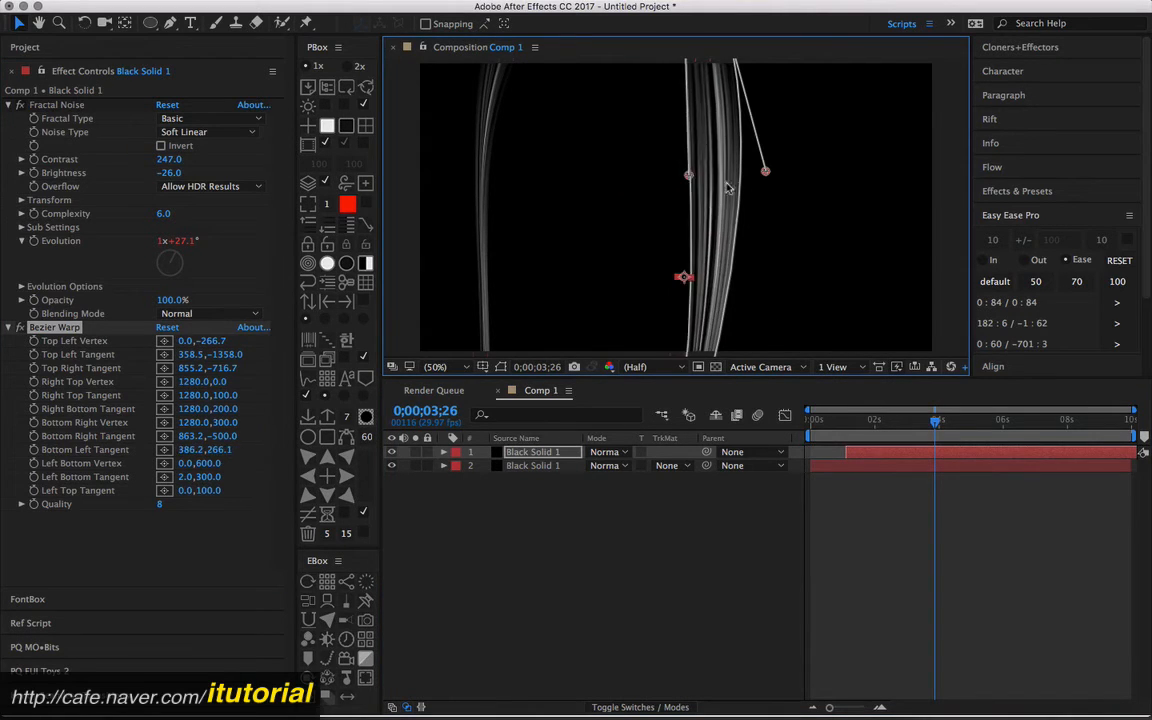
left_click_drag(769, 171, 790, 167)
left_click_drag(687, 175, 744, 171)
left_click(590, 492)
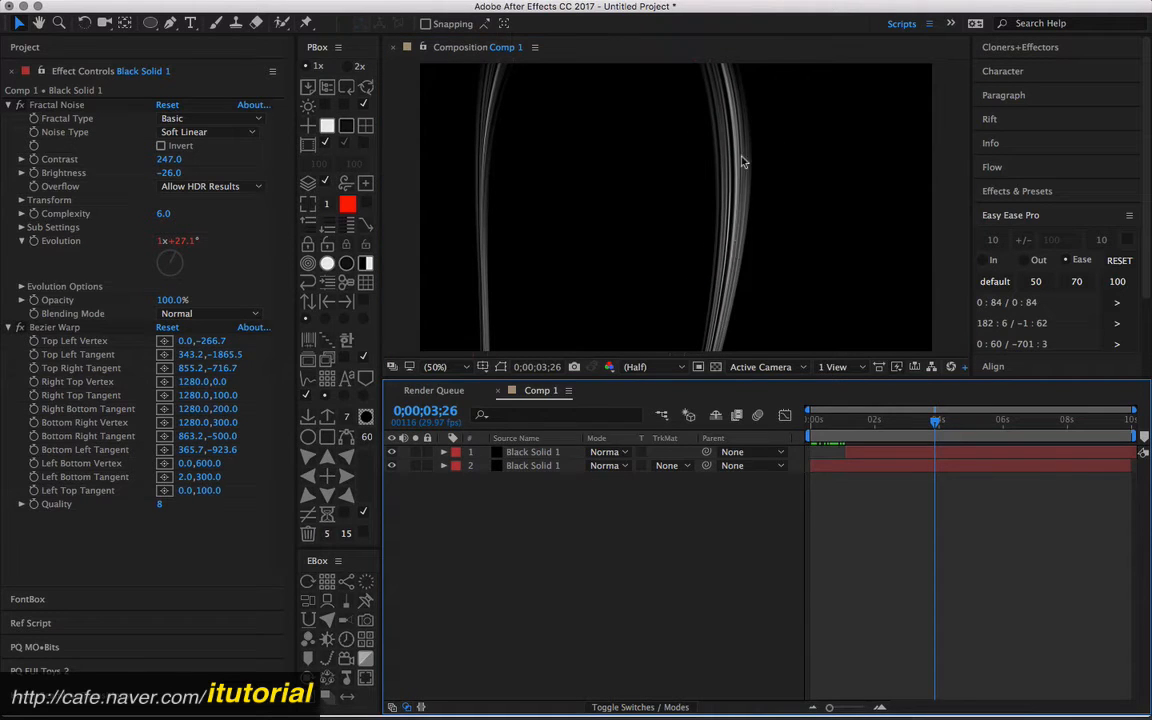
Set the duplicate streak's Bezier Warp Quality to 10 and preview the animation.
left_click(543, 454)
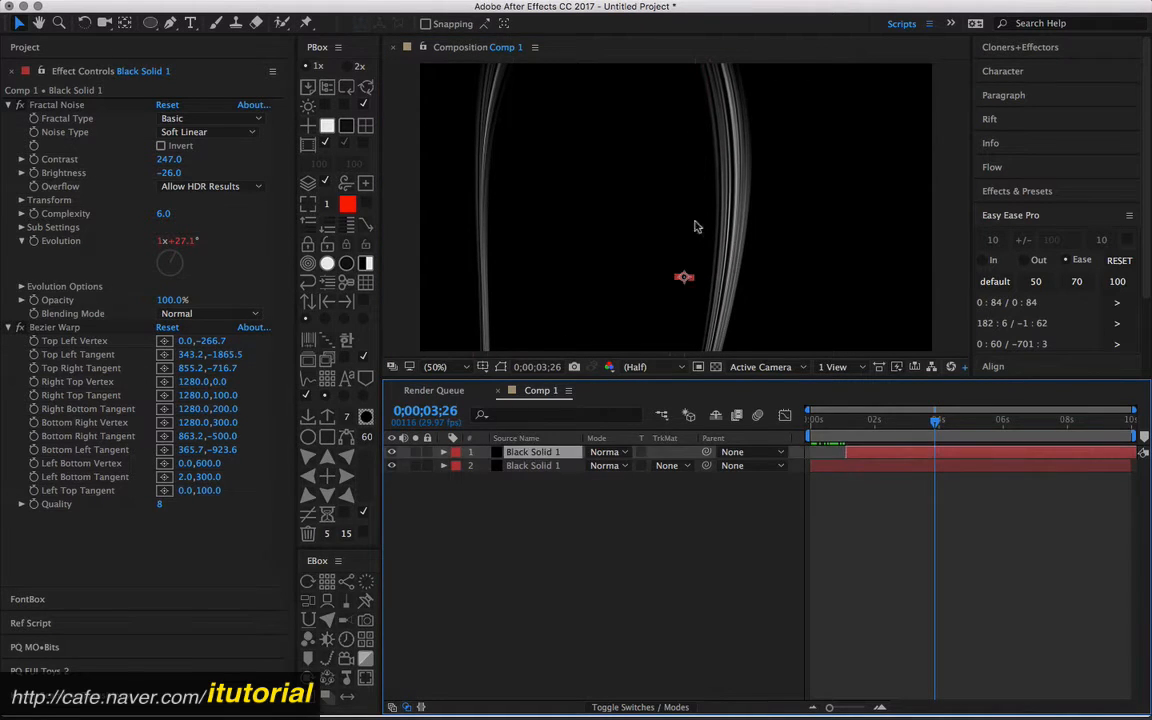
left_click(55, 327)
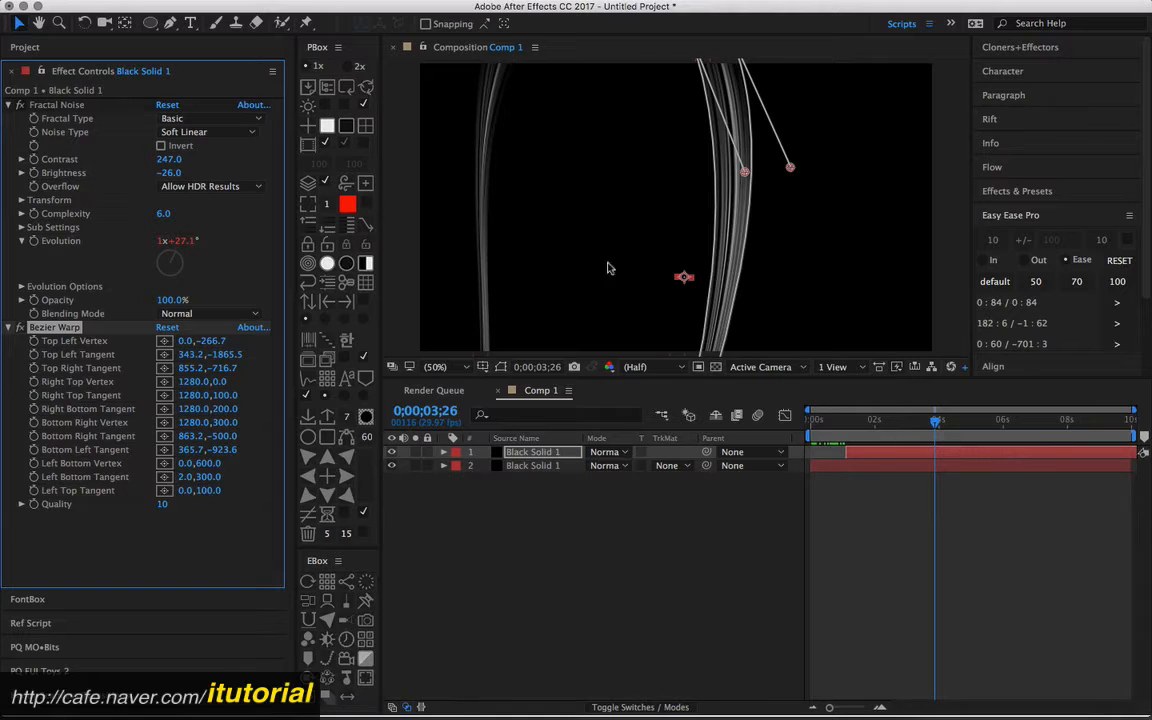
left_click(617, 488)
left_click_drag(843, 424, 974, 422)
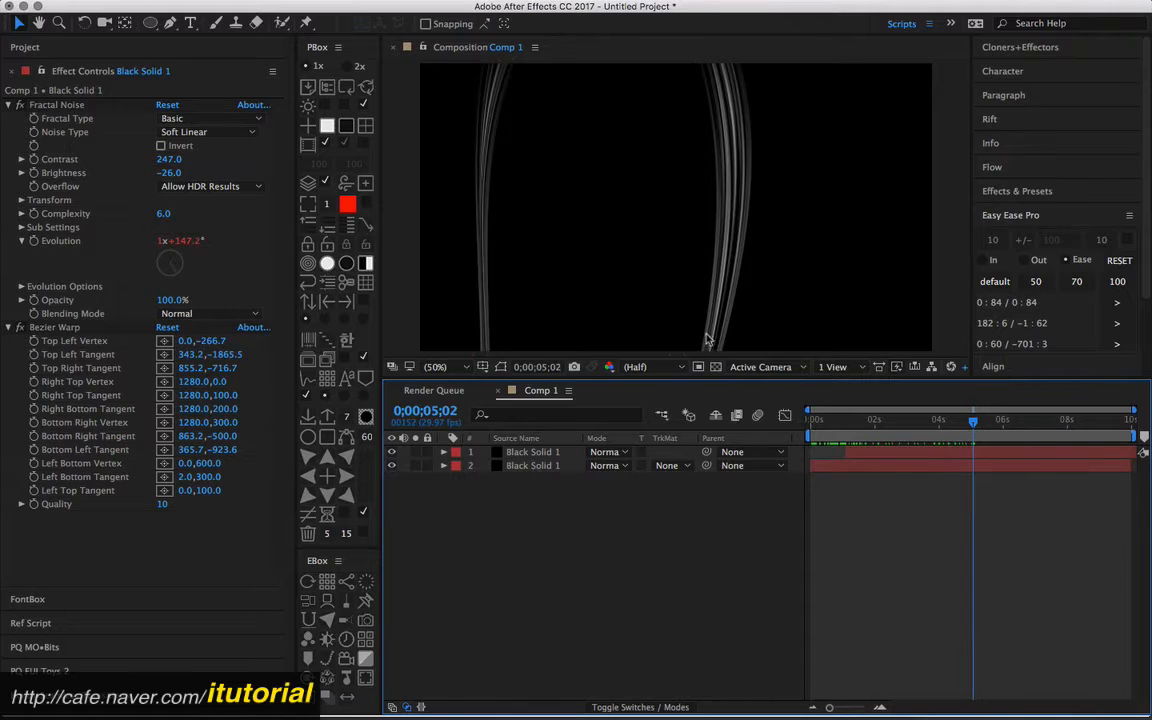
Set the duplicate streak's Fractal Noise to the Dynamic fractal type, turn on Invert, and preview the motion.
left_click(681, 303)
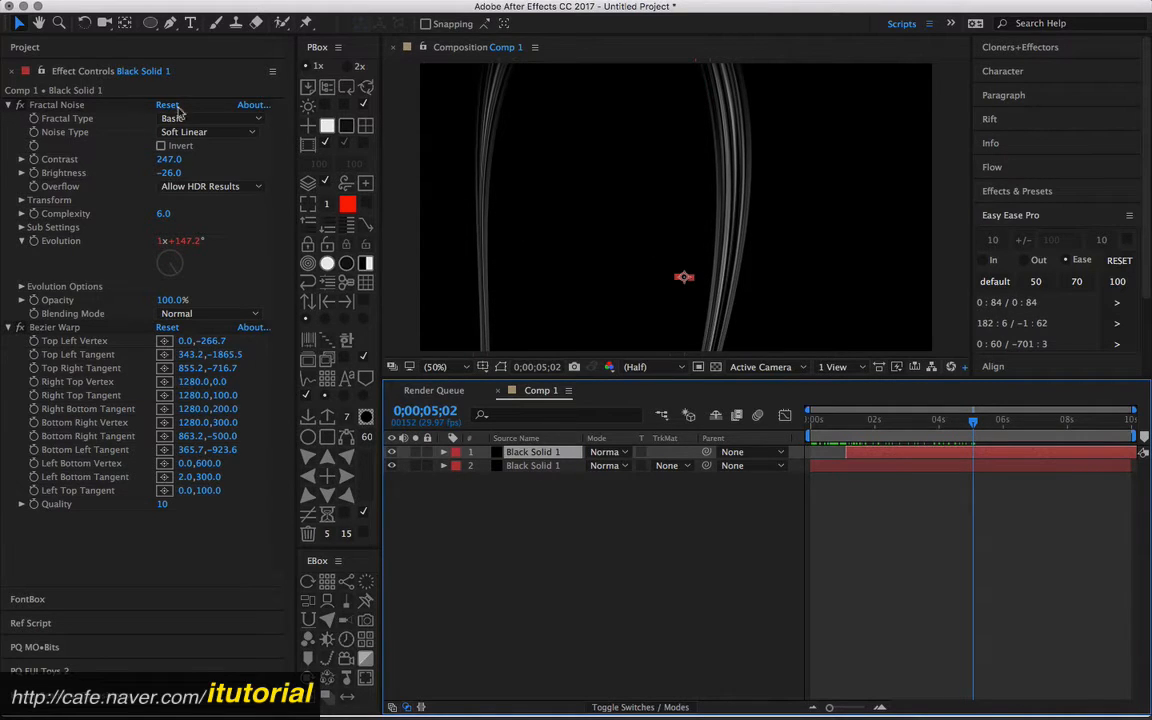
left_click(226, 120)
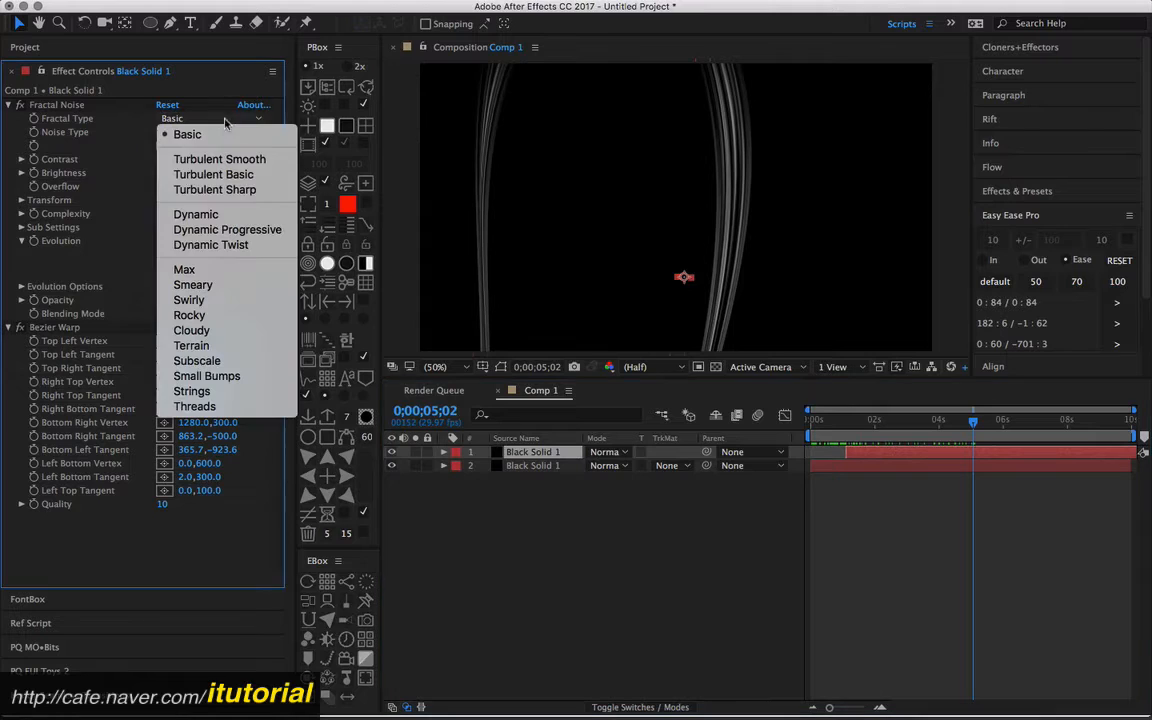
left_click(229, 217)
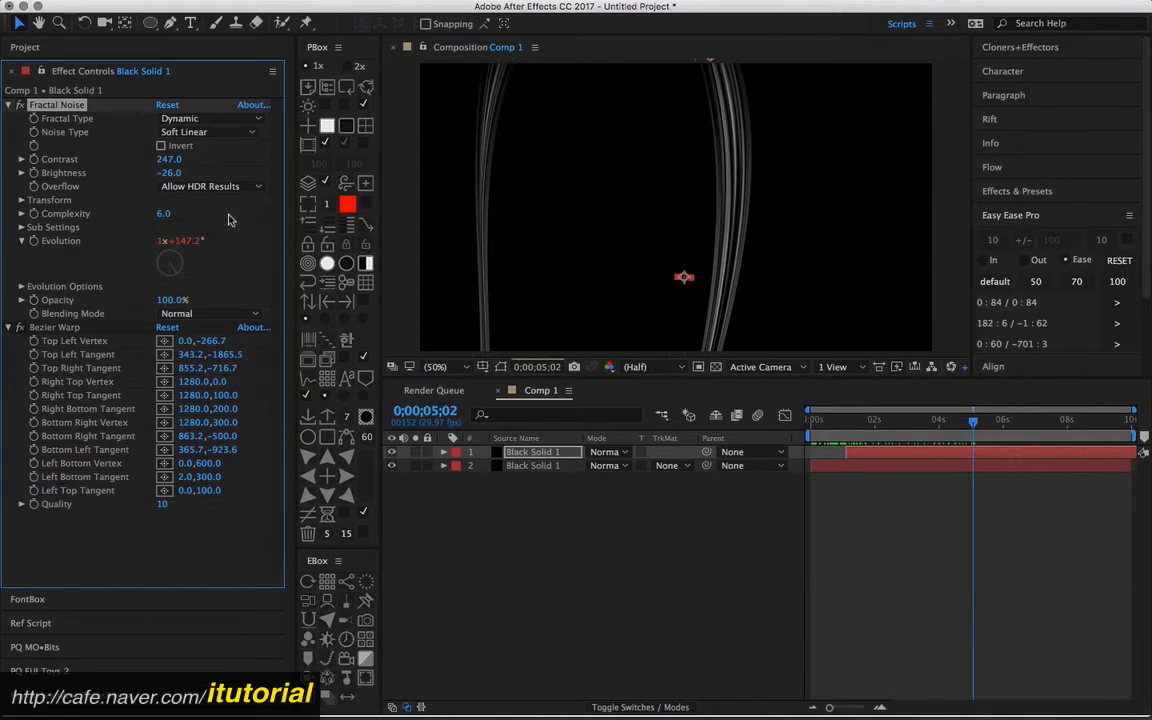
left_click(220, 136)
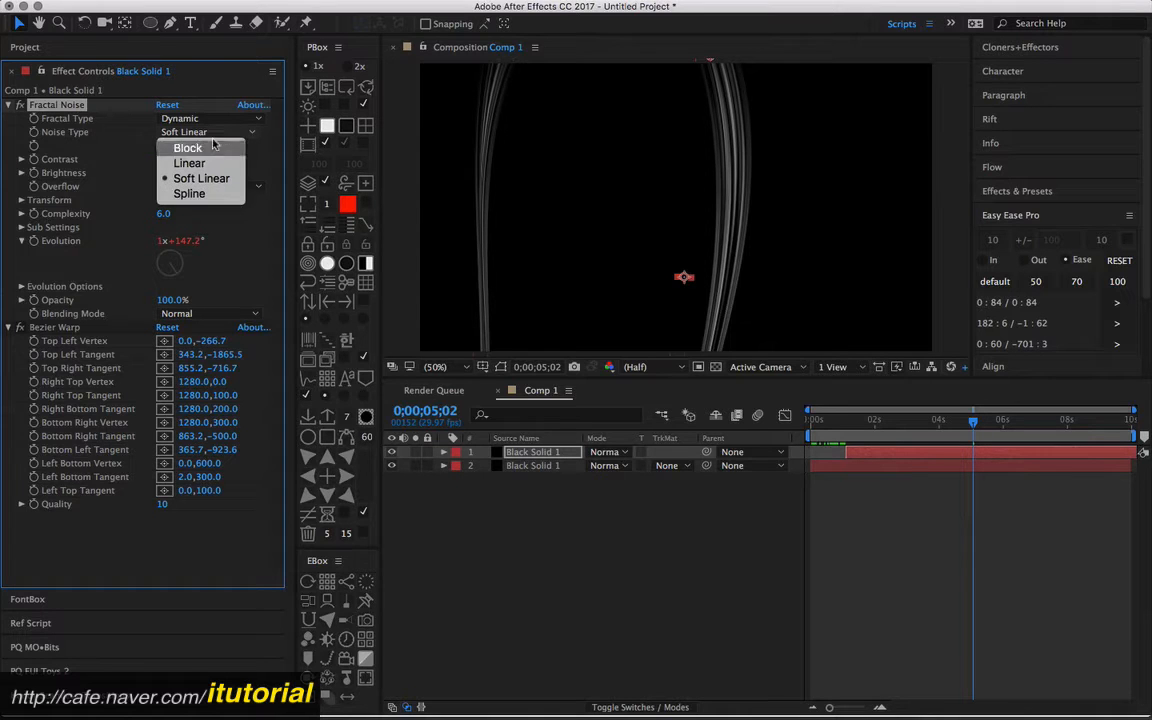
left_click(134, 147)
left_click(217, 119)
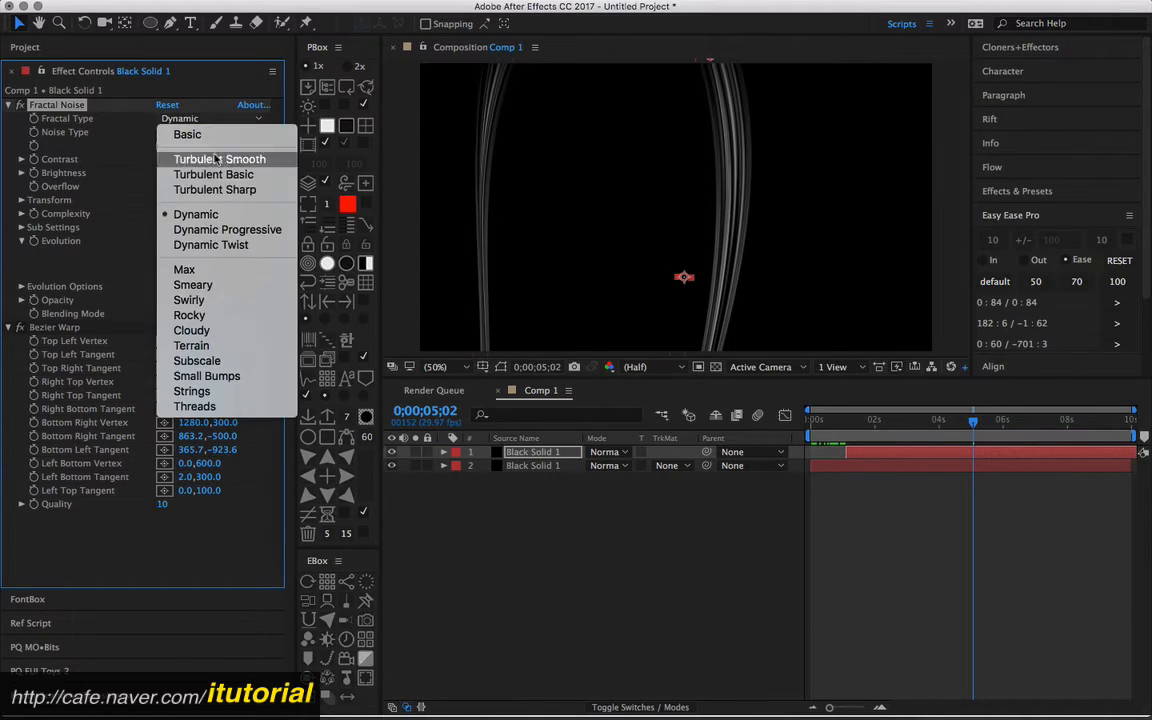
left_click(124, 185)
left_click(160, 146)
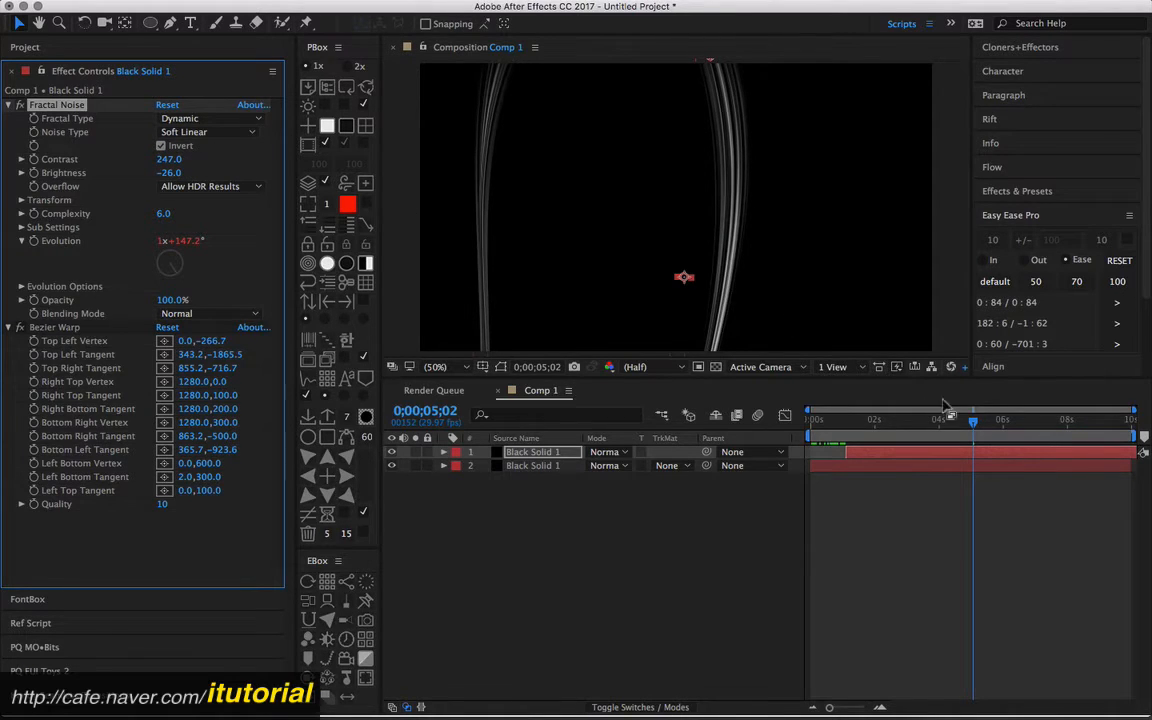
left_click_drag(832, 421, 929, 418)
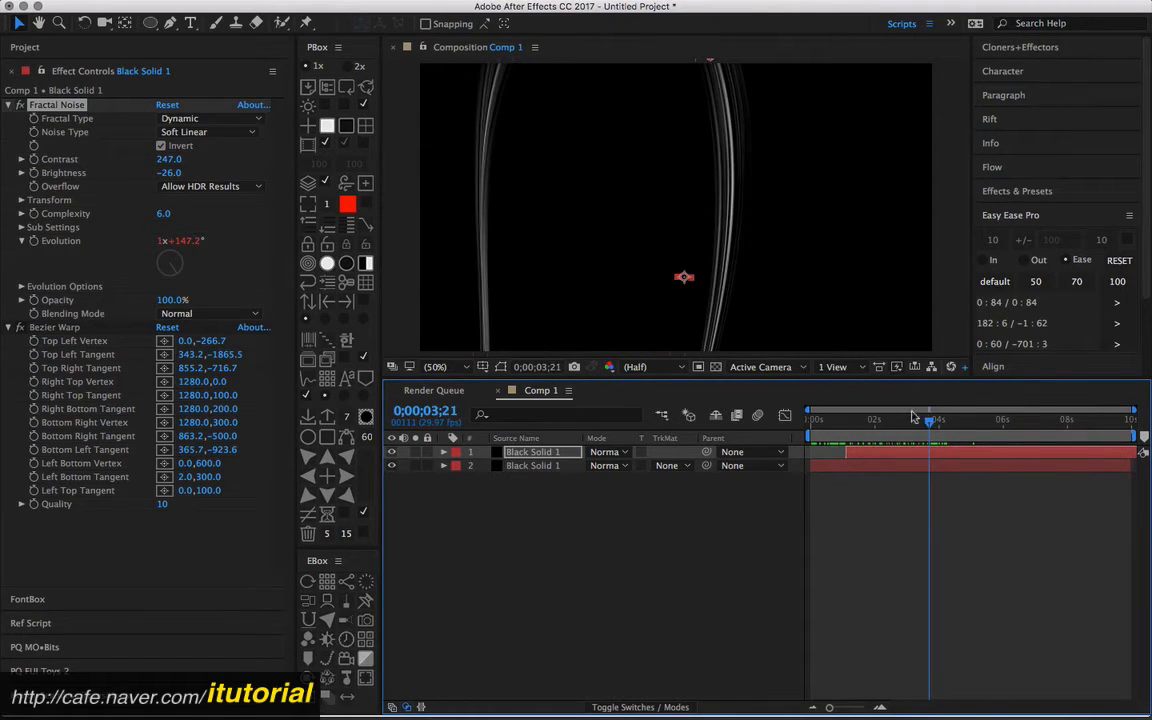
Delete the duplicate streak layer and set the remaining black solid's rotation to 0°.
key("Delete")
left_click(537, 457)
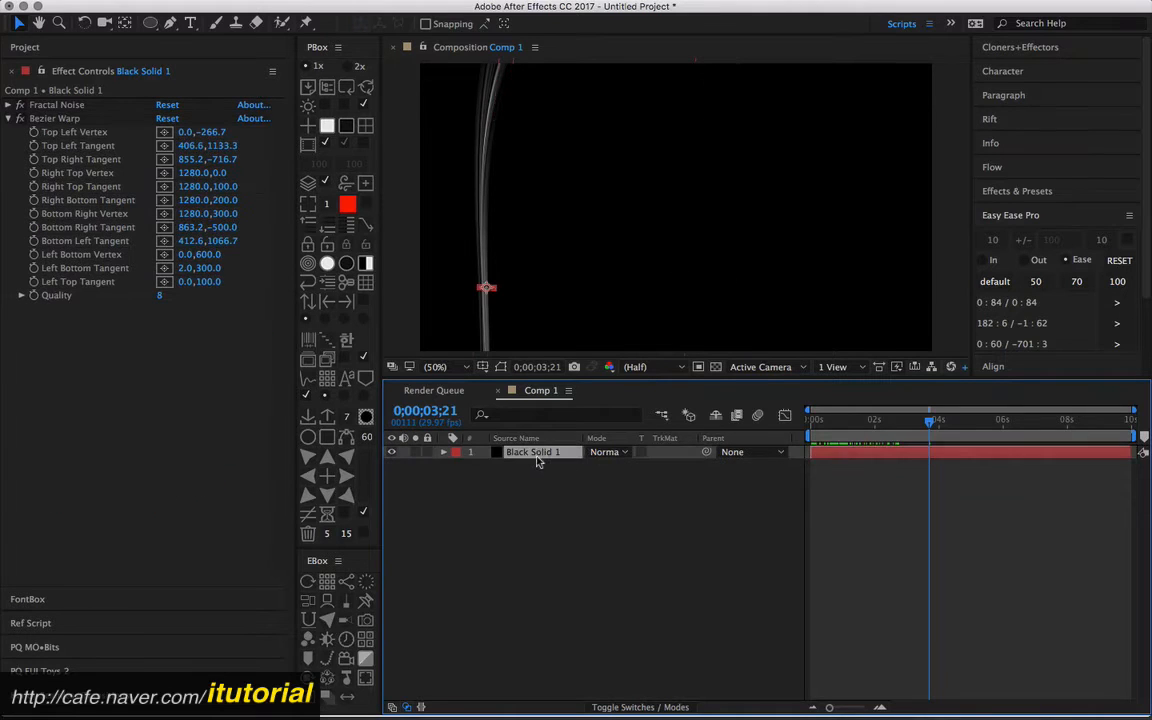
key("r")
left_click(606, 466)
type("0")
key("Return")
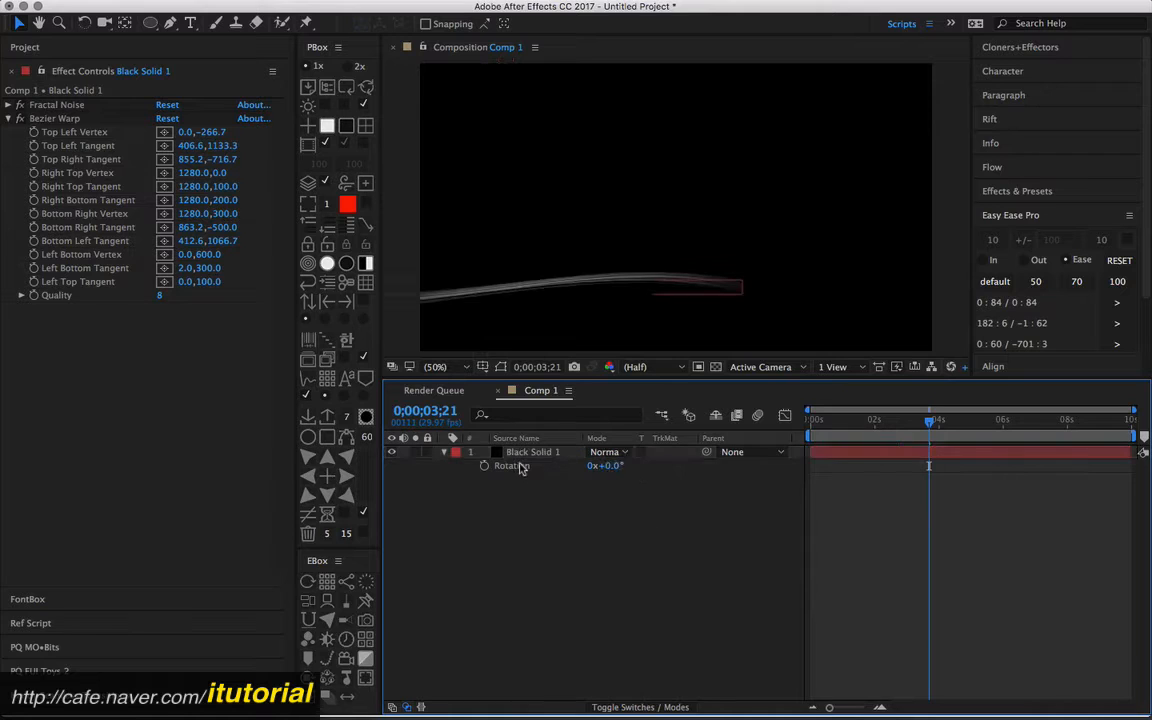
Remove Bezier Warp from the black solid and move the straight streak so it spans the composition's width, slightly above centre.
left_click(56, 118)
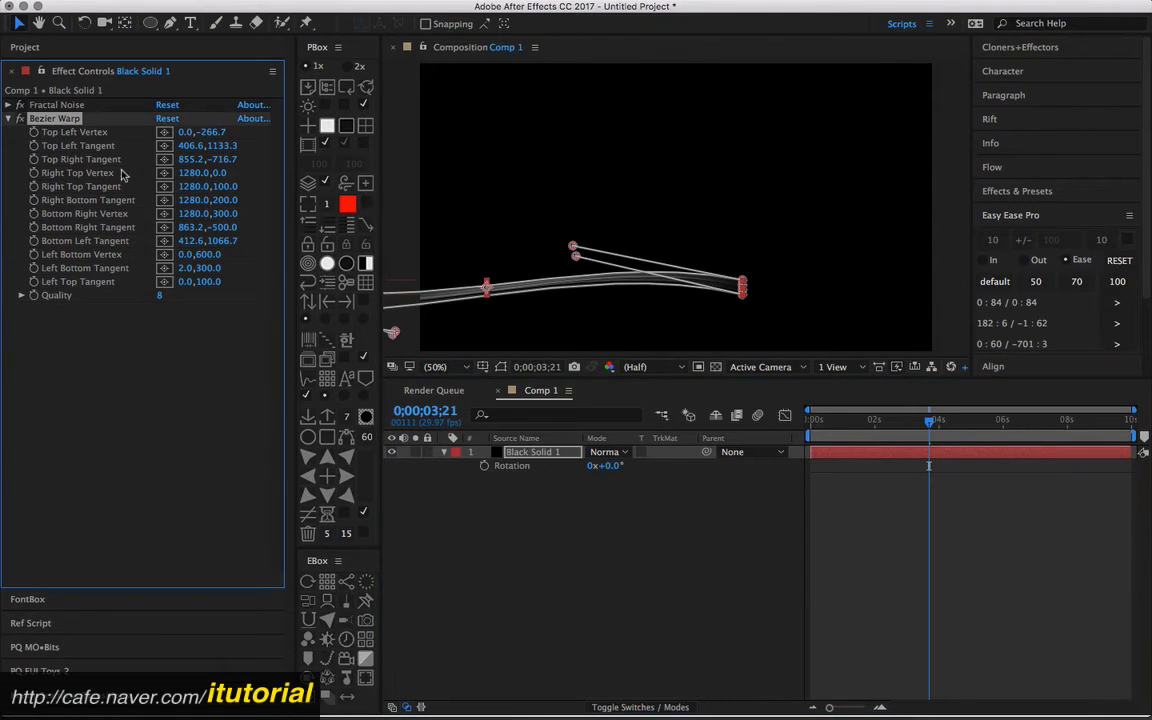
key("Delete")
left_click_drag(533, 287, 716, 192)
left_click(626, 474)
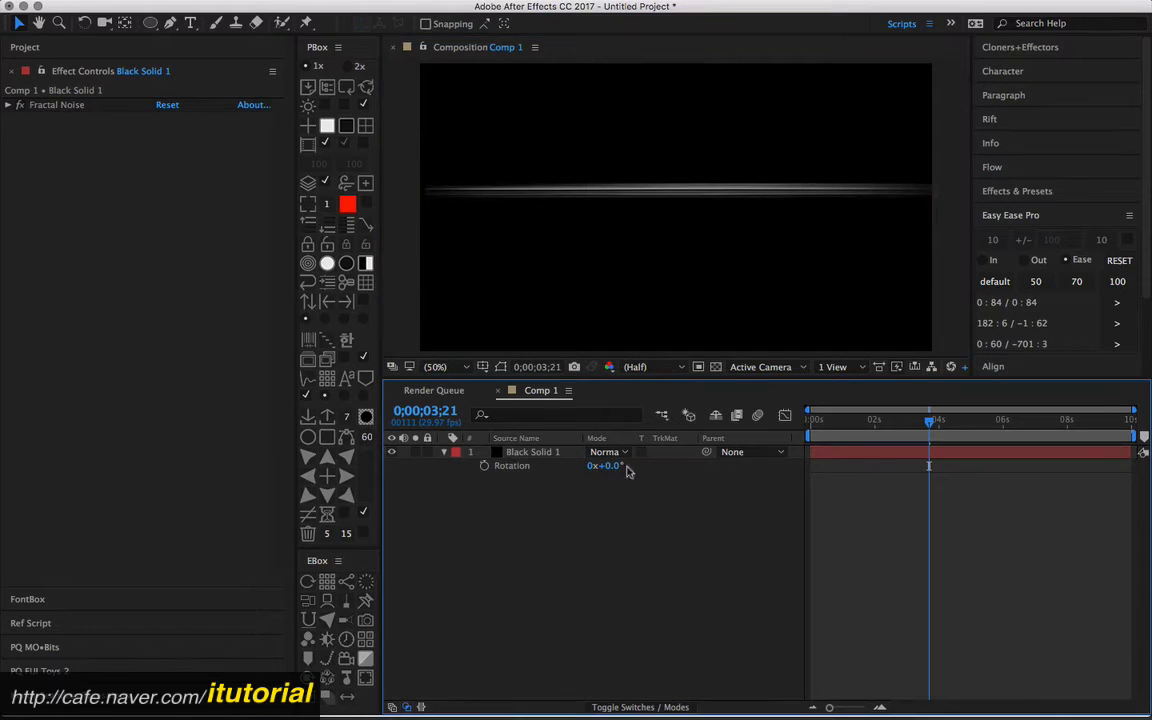
left_click_drag(815, 426, 845, 426)
Switch to Firefox to examine how the lines spread in the BMW reference clip, and return to After Effects.
key("super+Tab")
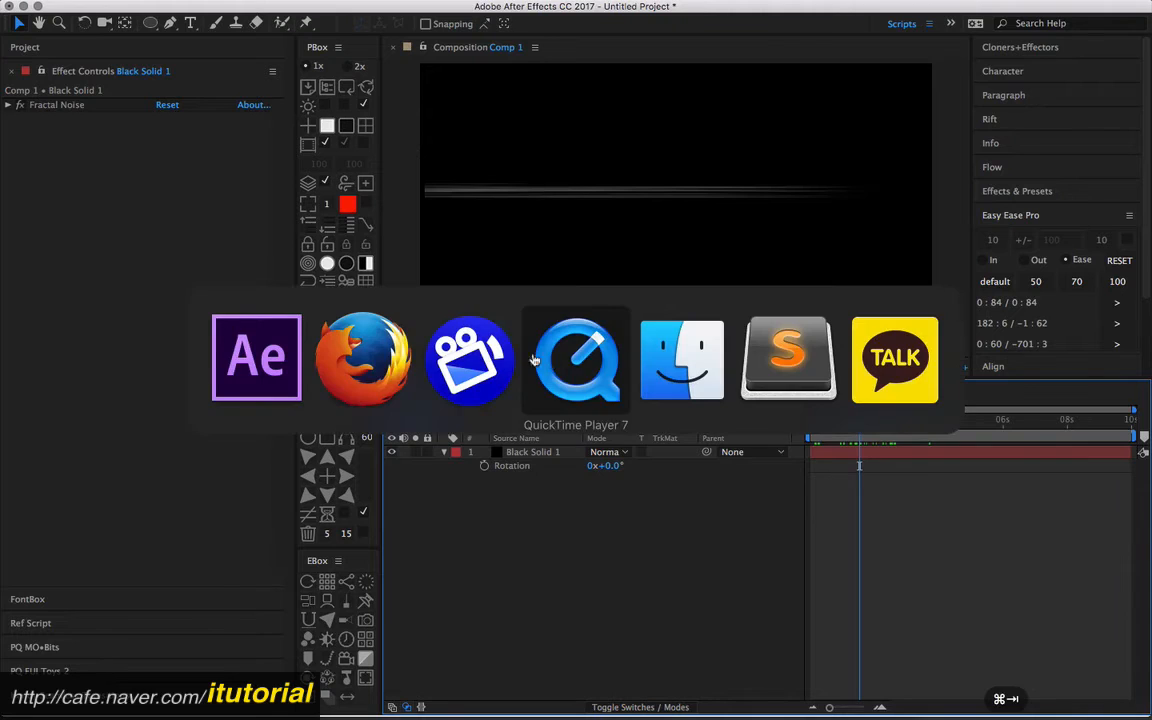
left_click(389, 368)
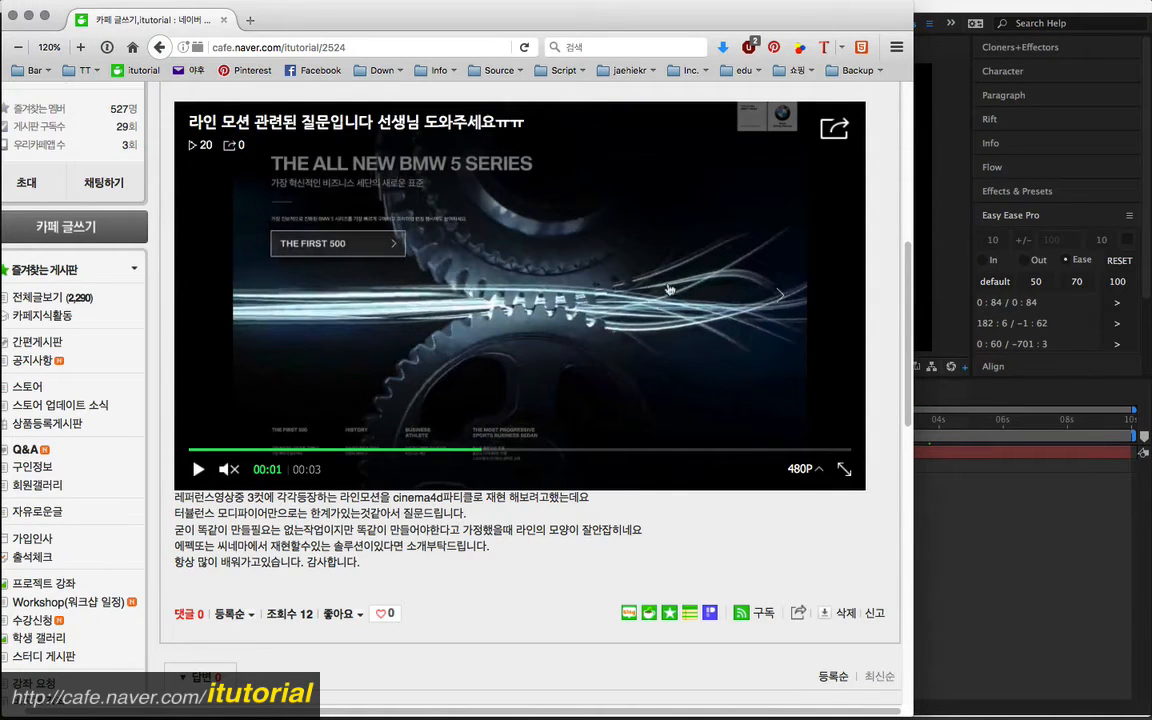
left_click(957, 496)
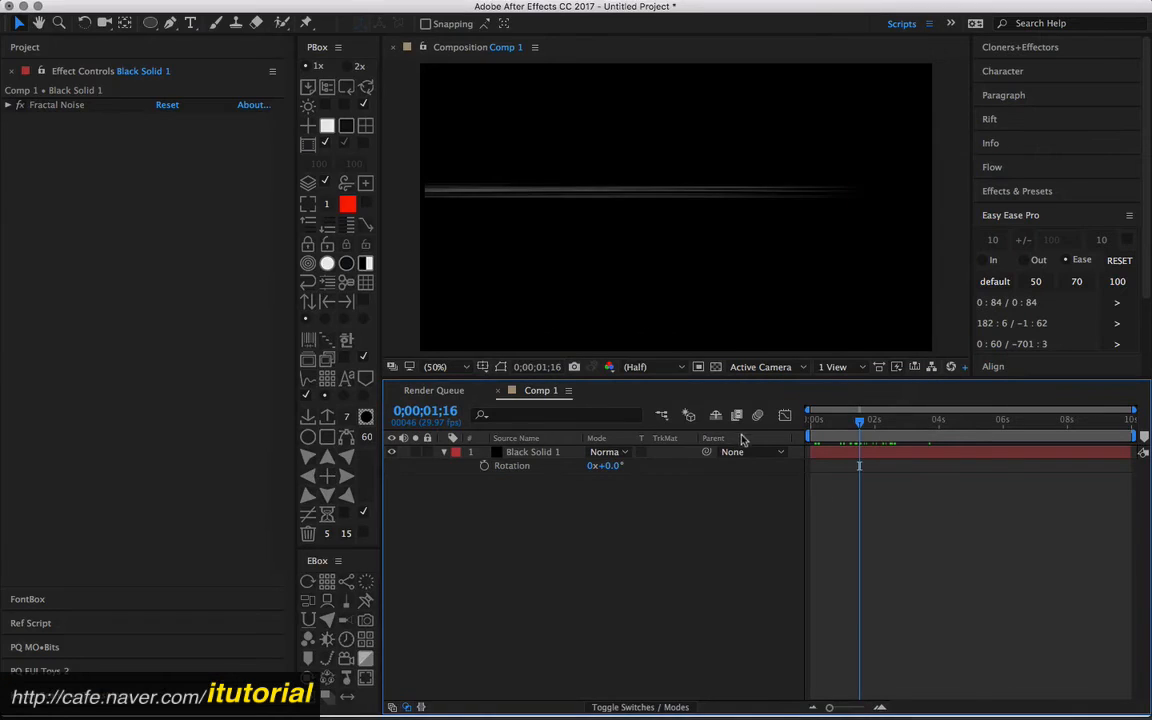
Apply the Mesh Warp effect to the black solid layer with the current time at 0;00;02;25.
left_click_drag(890, 425, 902, 421)
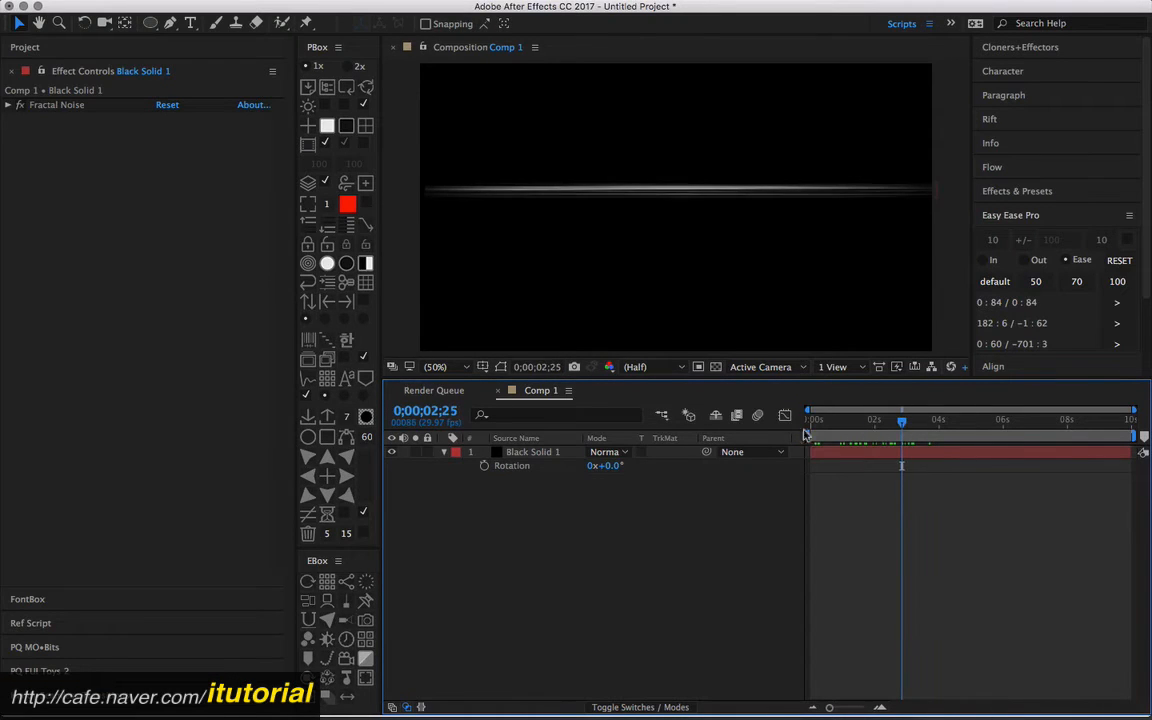
left_click(546, 452)
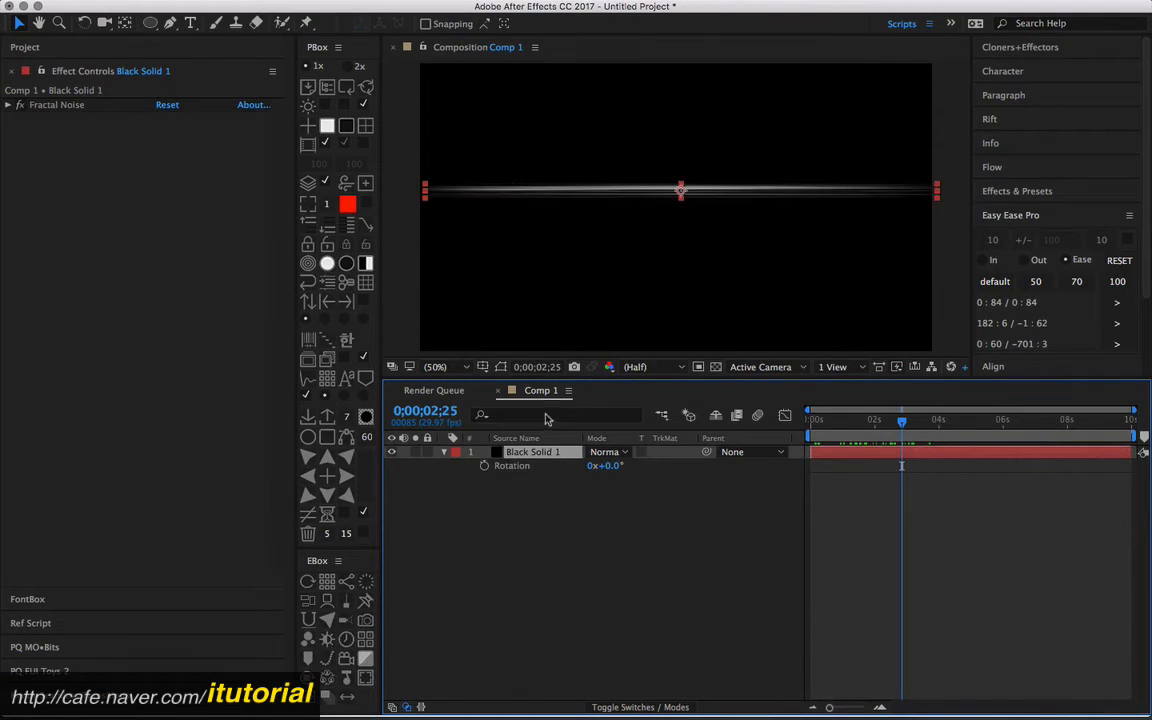
mouse_move(398, 4)
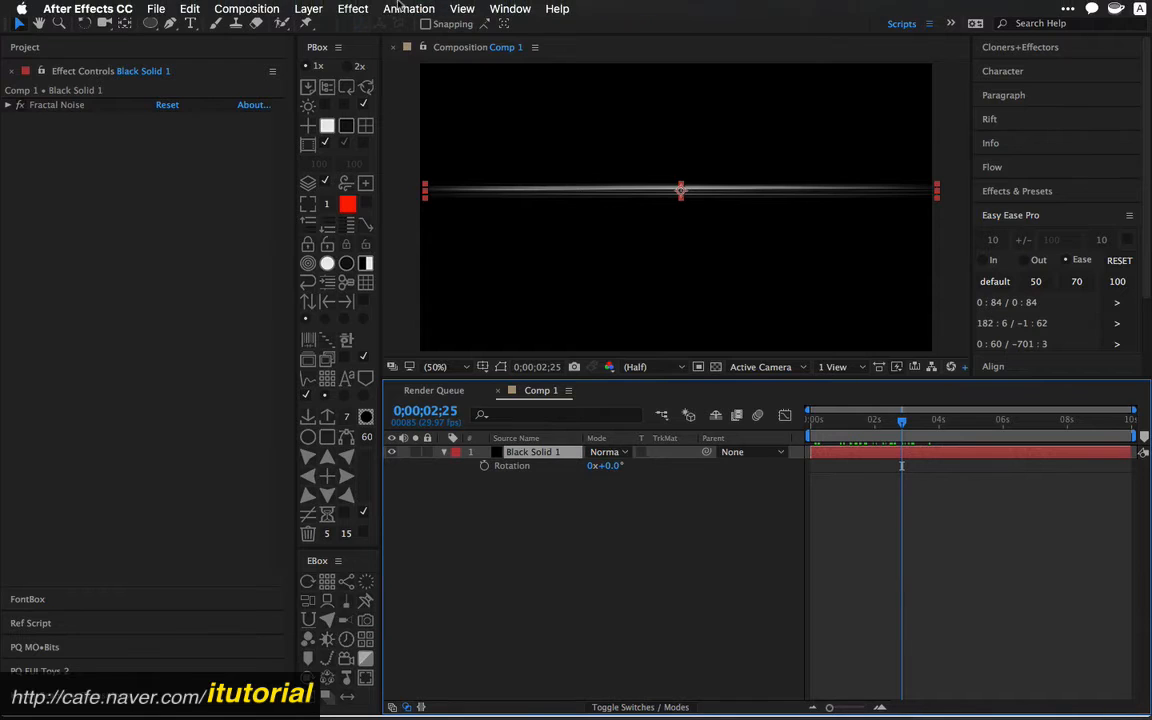
left_click(310, 9)
mouse_move(352, 9)
mouse_move(454, 341)
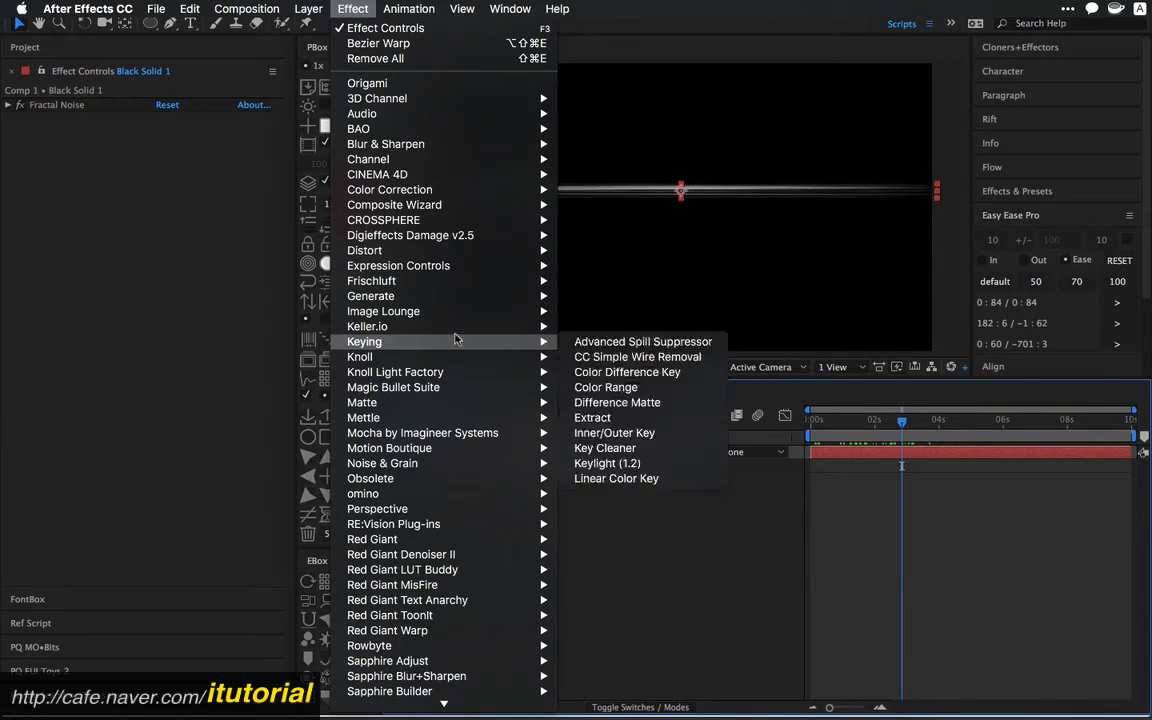
mouse_move(527, 250)
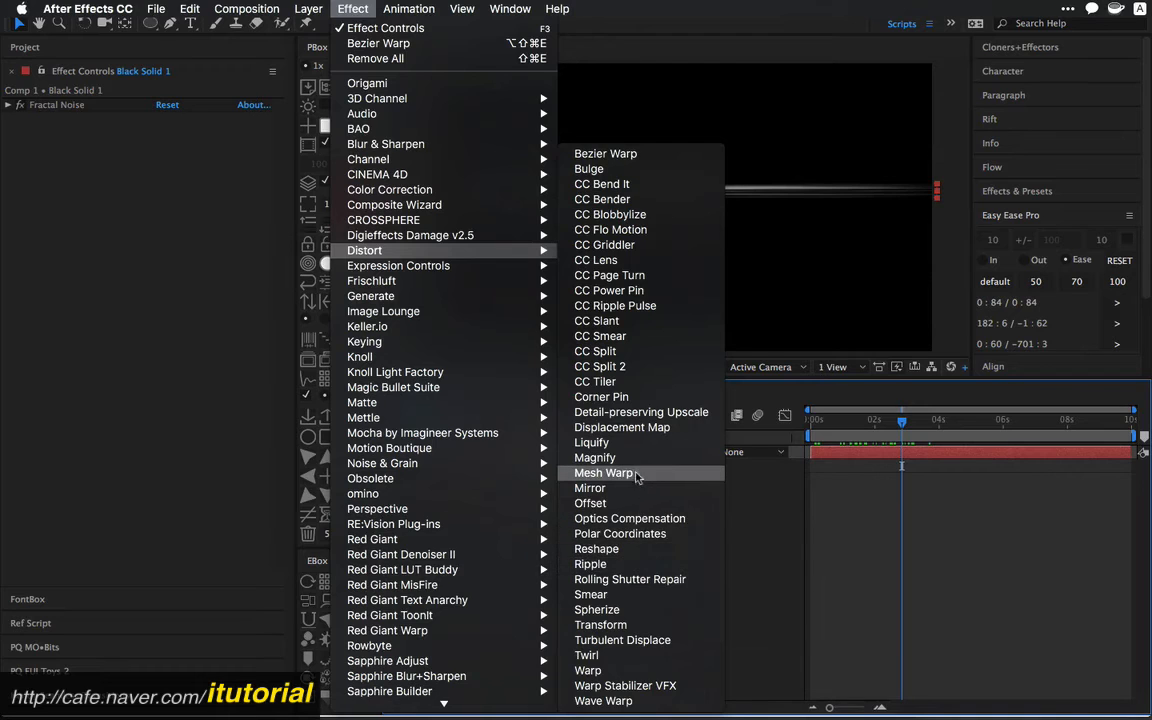
left_click(605, 473)
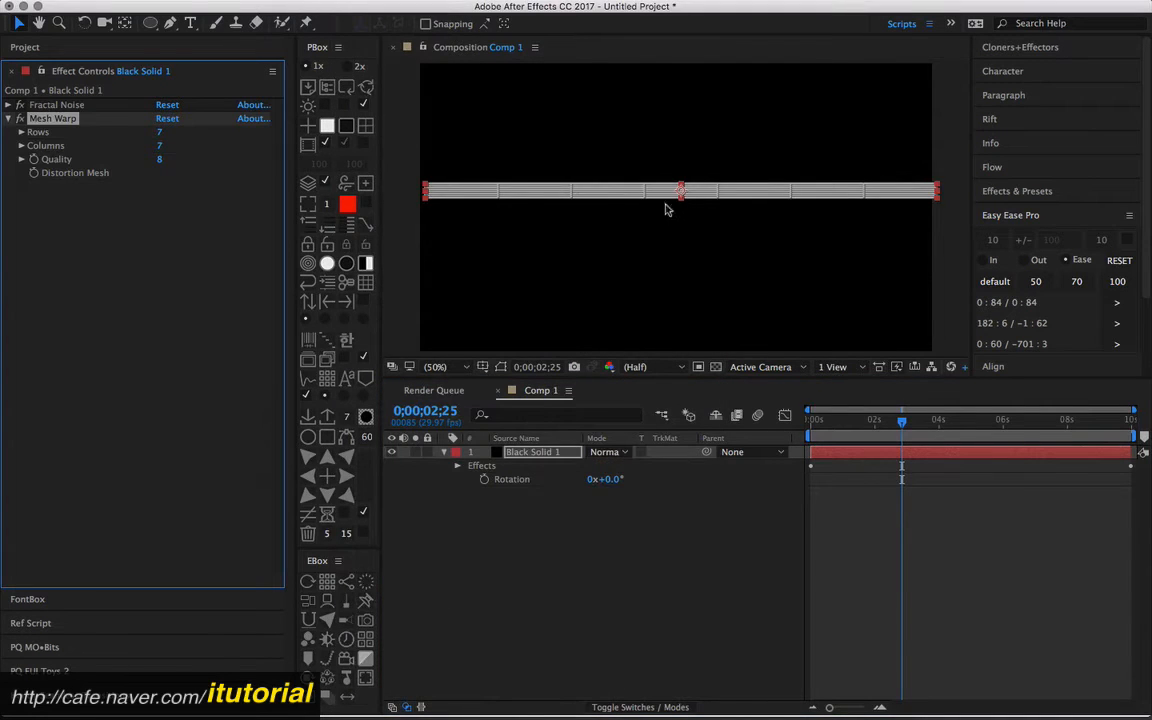
Set Mesh Warp to 1 row and 3 columns.
left_click(160, 134)
type("1")
key("Return")
left_click(160, 148)
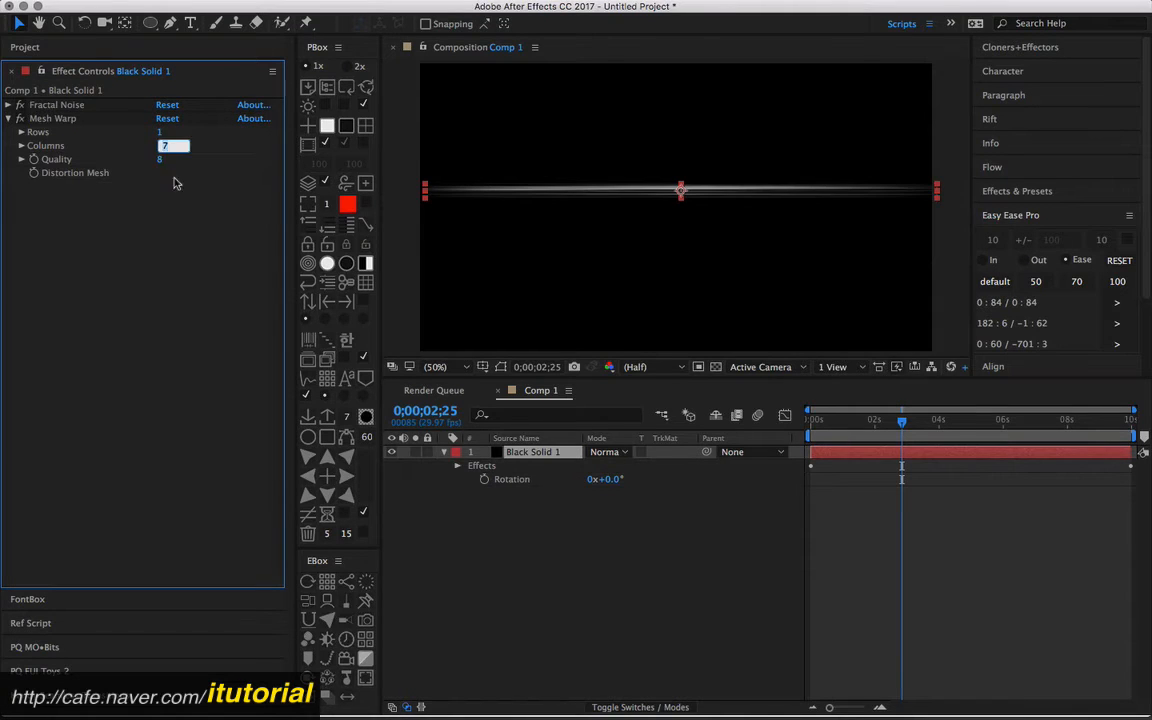
type("3")
key("Return")
Shift both interior Mesh Warp grid divisions toward the streak's right end, keeping their upper and lower vertices aligned.
left_click(765, 190)
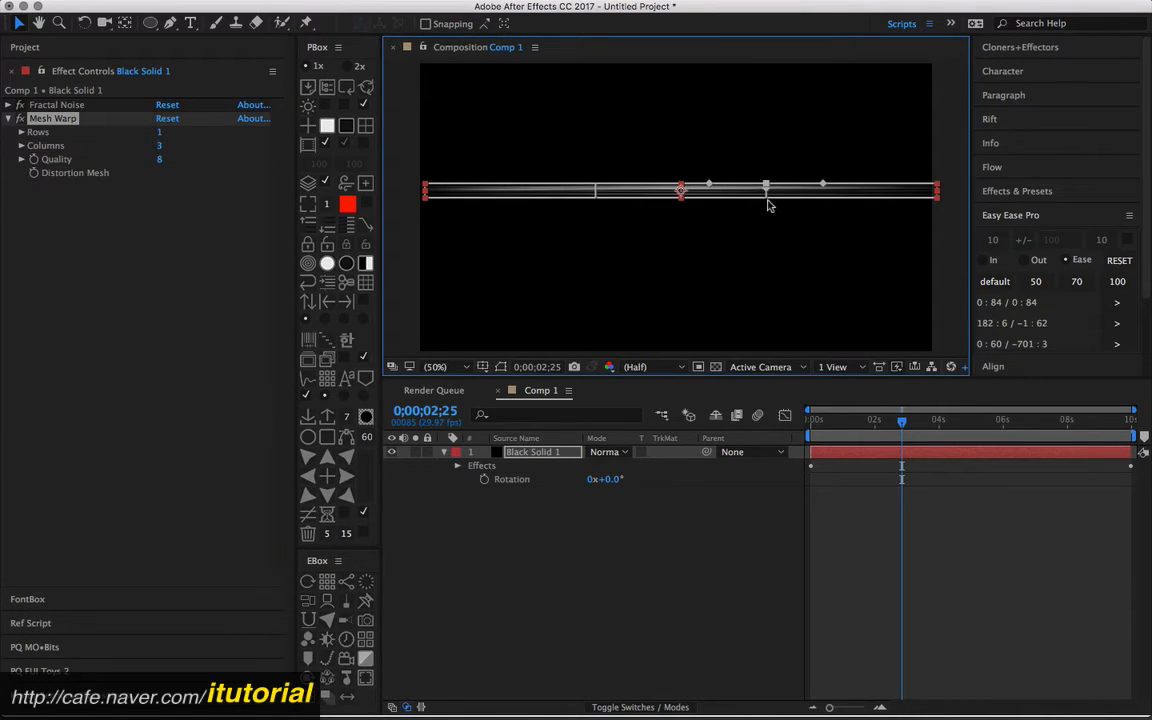
left_click(768, 206)
left_click_drag(765, 198, 865, 202)
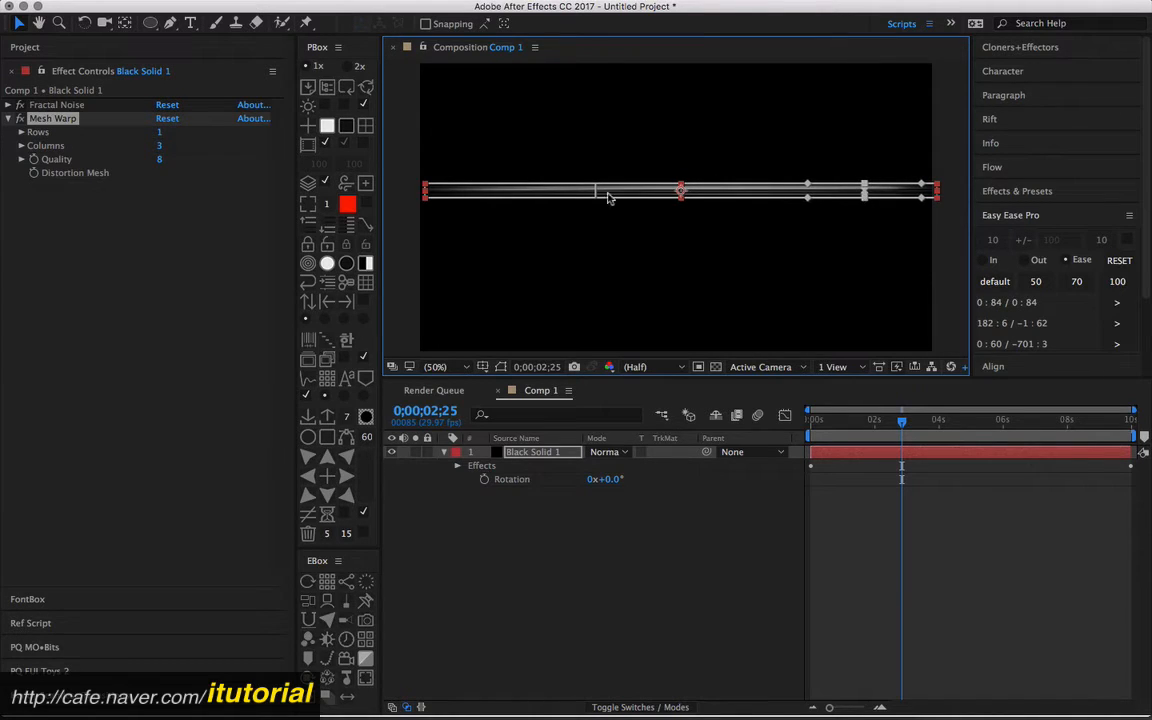
left_click(596, 184)
left_click(596, 198, "shift")
left_click_drag(596, 198, 782, 199)
Raise both vertices of the rightmost interior Mesh Warp division slightly to form a hump near the streak's right end.
left_click(864, 184)
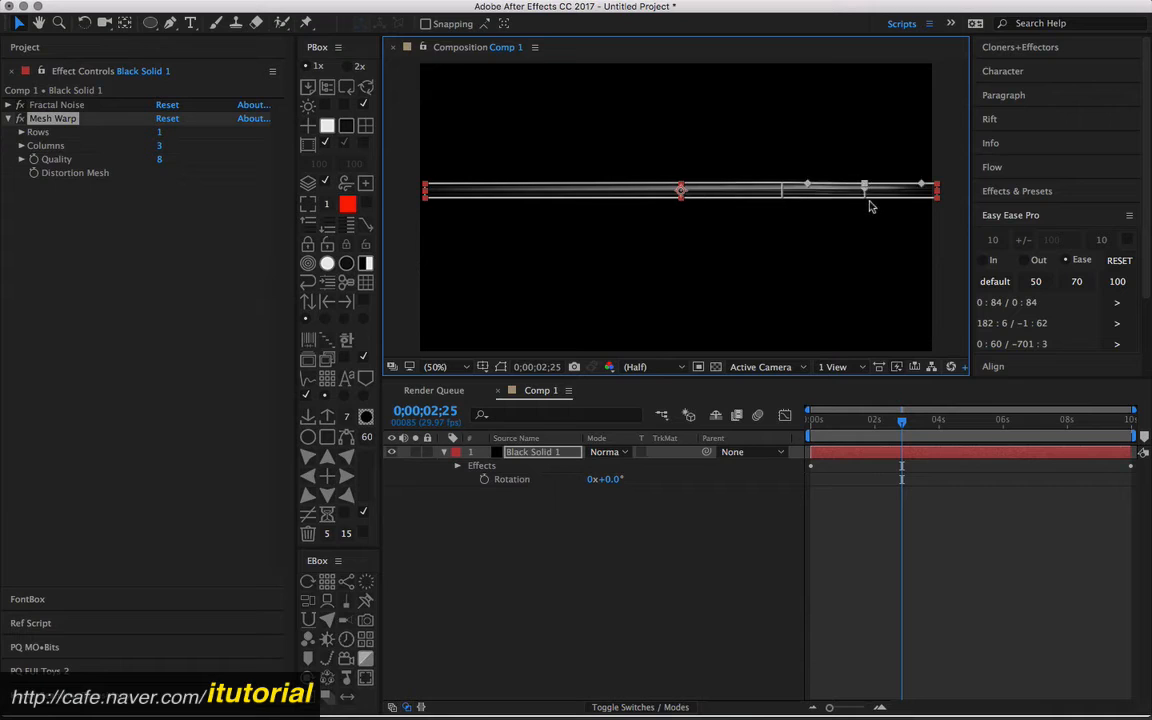
left_click_drag(868, 200, 866, 188)
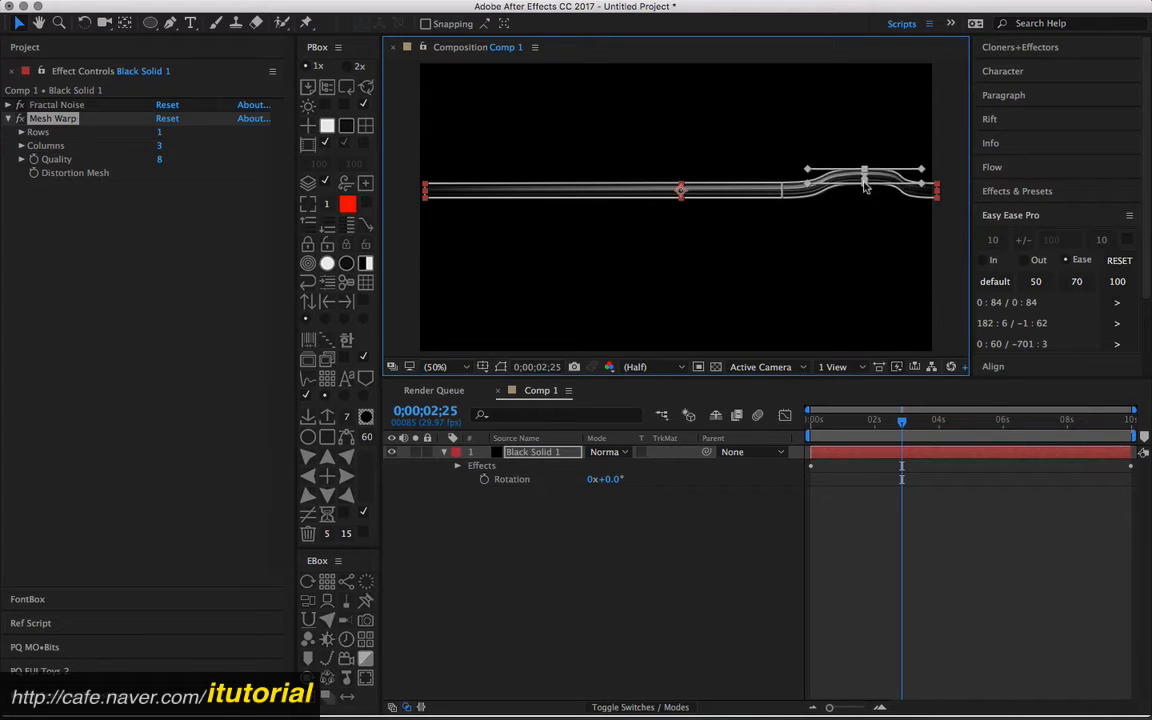
key("ctrl+shift+a")
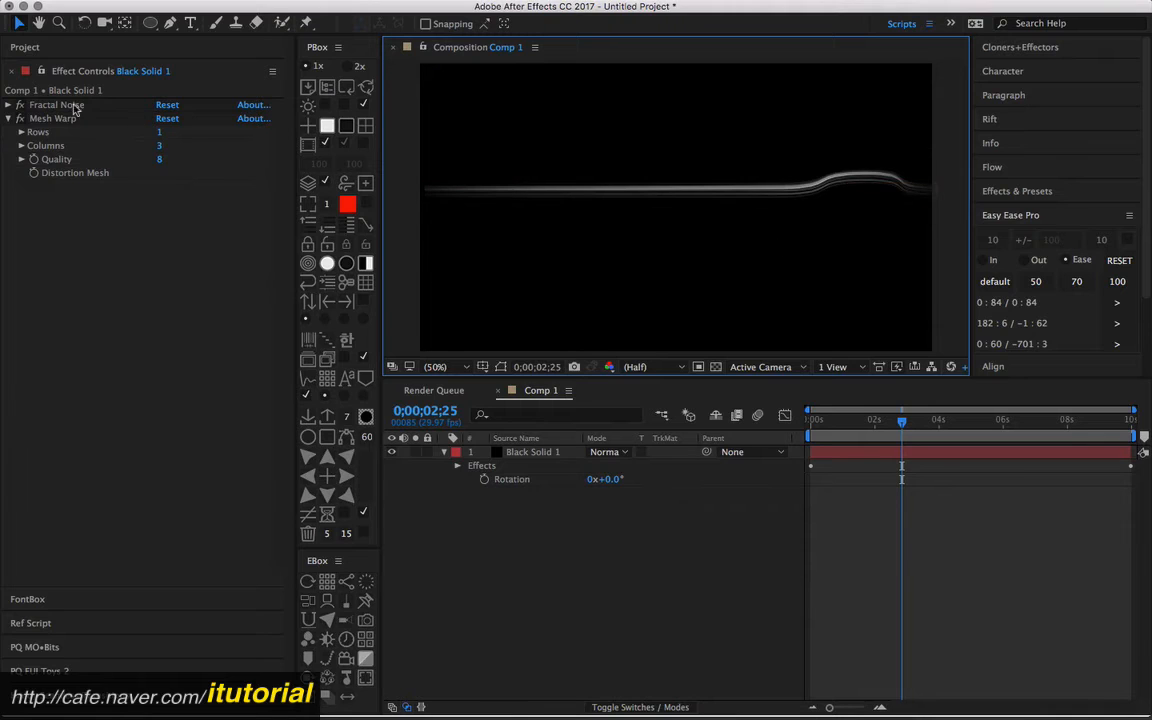
Reshape the Mesh Warp hump near the streak's right end so that it rises more and slopes down toward the end.
left_click(100, 119)
left_click(937, 187)
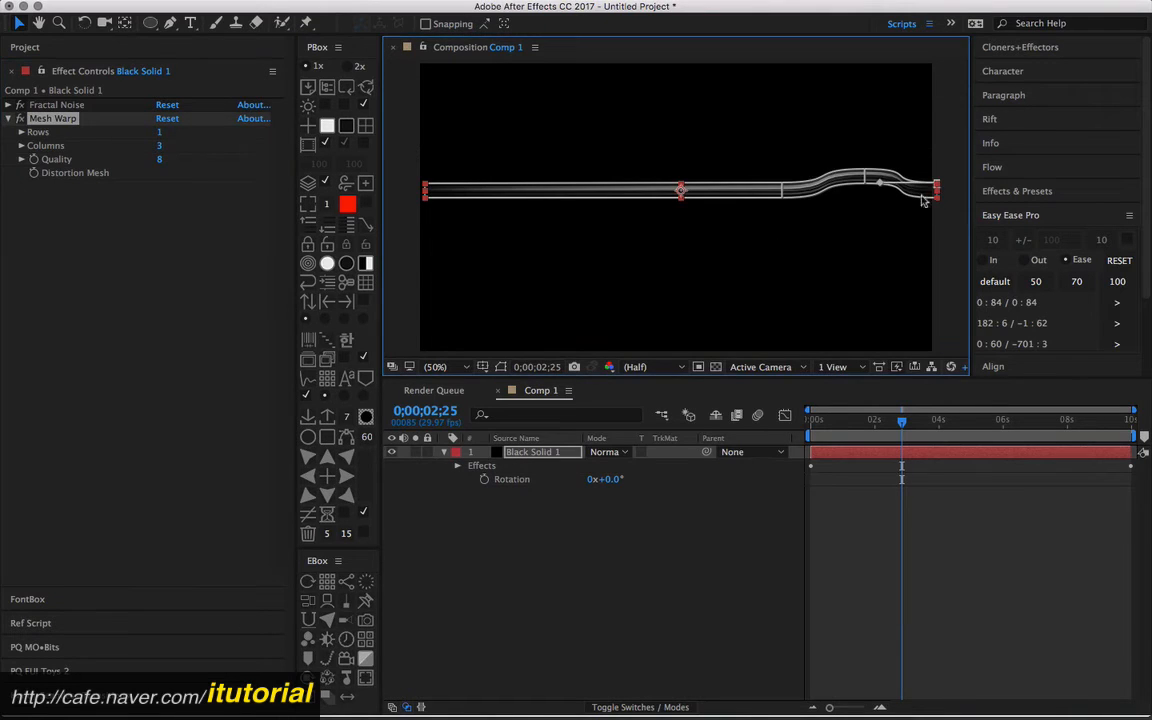
left_click_drag(865, 170, 865, 165)
left_click_drag(922, 167, 884, 199)
left_click(866, 184)
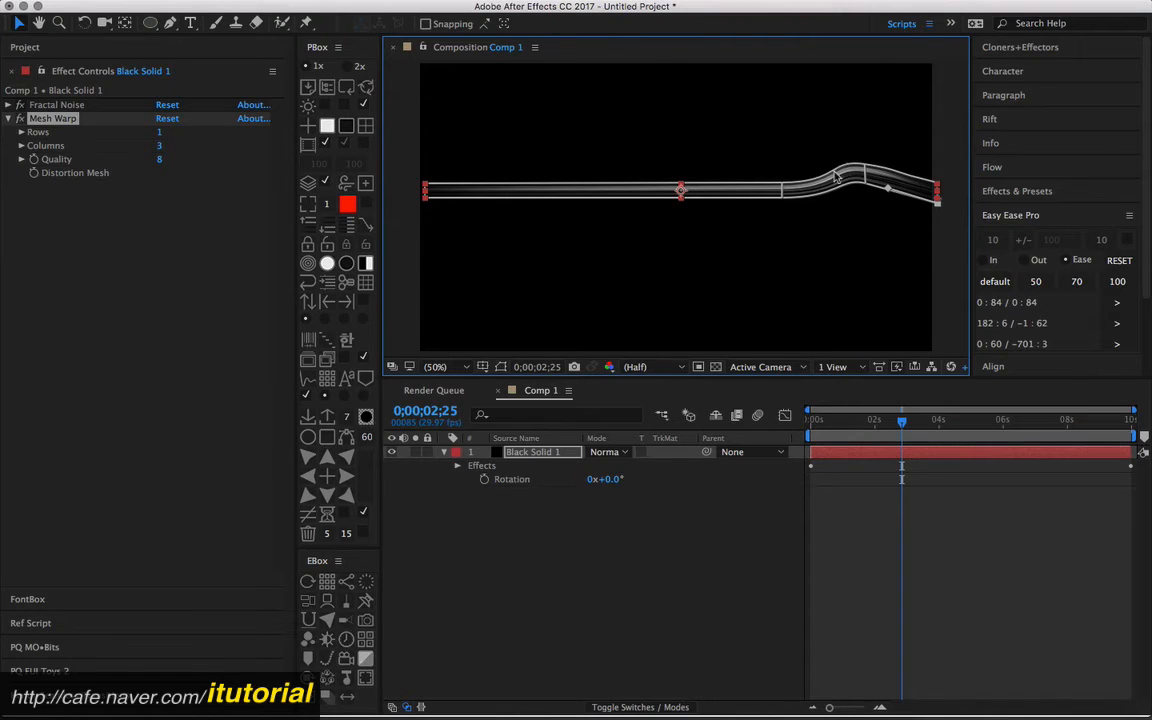
Lower the rightmost interior Mesh Warp division and raise the streak's right end vertices so the end curves upward.
left_click_drag(869, 172, 833, 182)
mouse_move(938, 183)
left_mouse_down()
mouse_move(936, 163)
mouse_move(938, 187)
mouse_move(938, 175)
mouse_move(926, 194)
mouse_move(895, 193)
mouse_move(906, 181)
mouse_move(849, 183)
mouse_move(857, 195)
mouse_move(846, 196)
mouse_move(887, 192)
mouse_move(940, 149)
mouse_move(938, 169)
left_mouse_up()
left_click(936, 163)
left_click(849, 184)
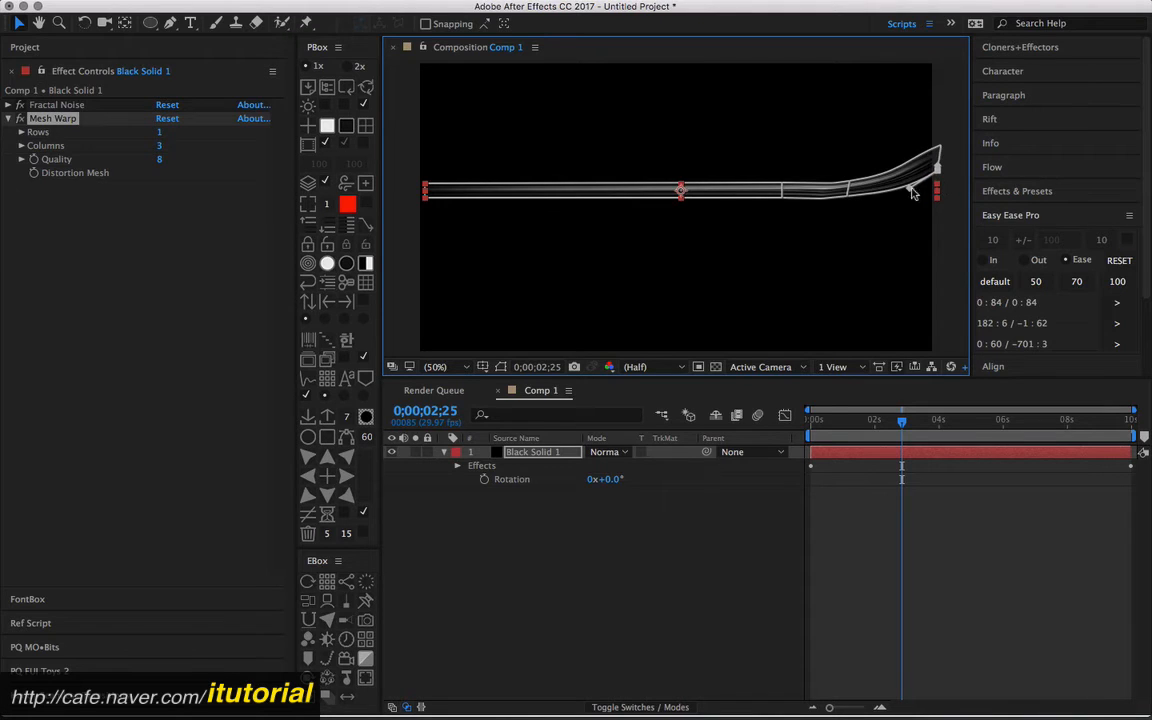
Smooth the upward Mesh Warp bend by adjusting the vertices and tangents of both interior divisions.
left_click(849, 191)
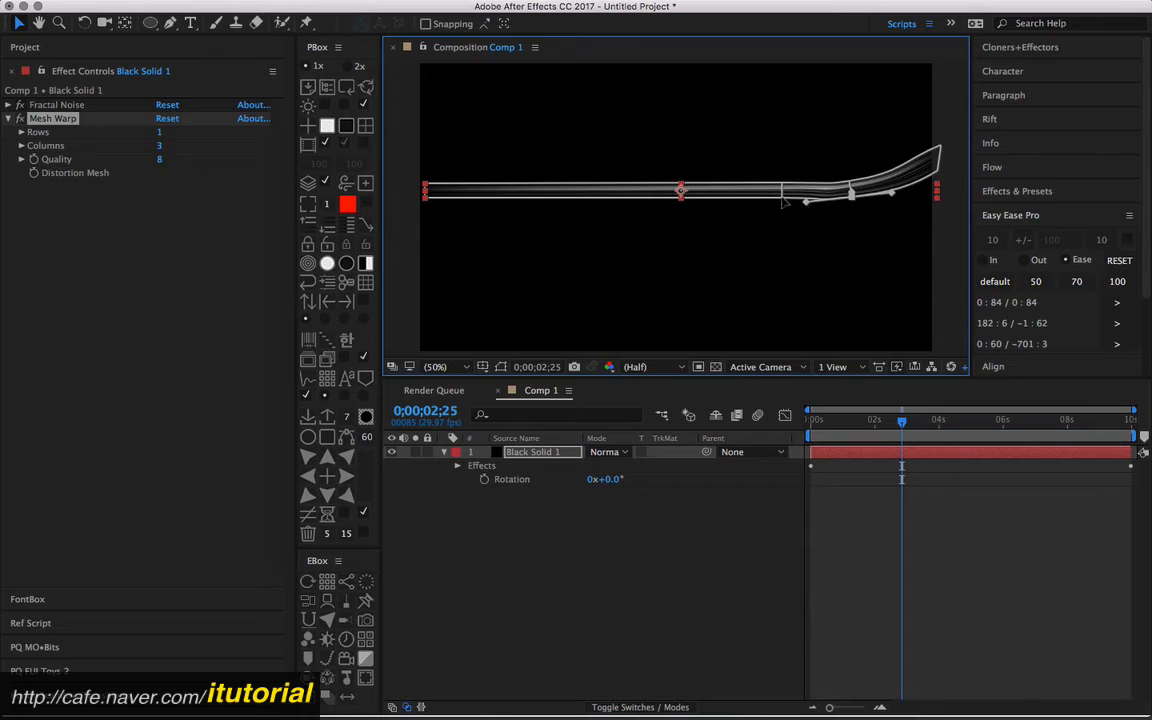
left_click(782, 197)
left_click_drag(781, 198, 829, 187)
left_click(850, 197)
left_click(850, 184)
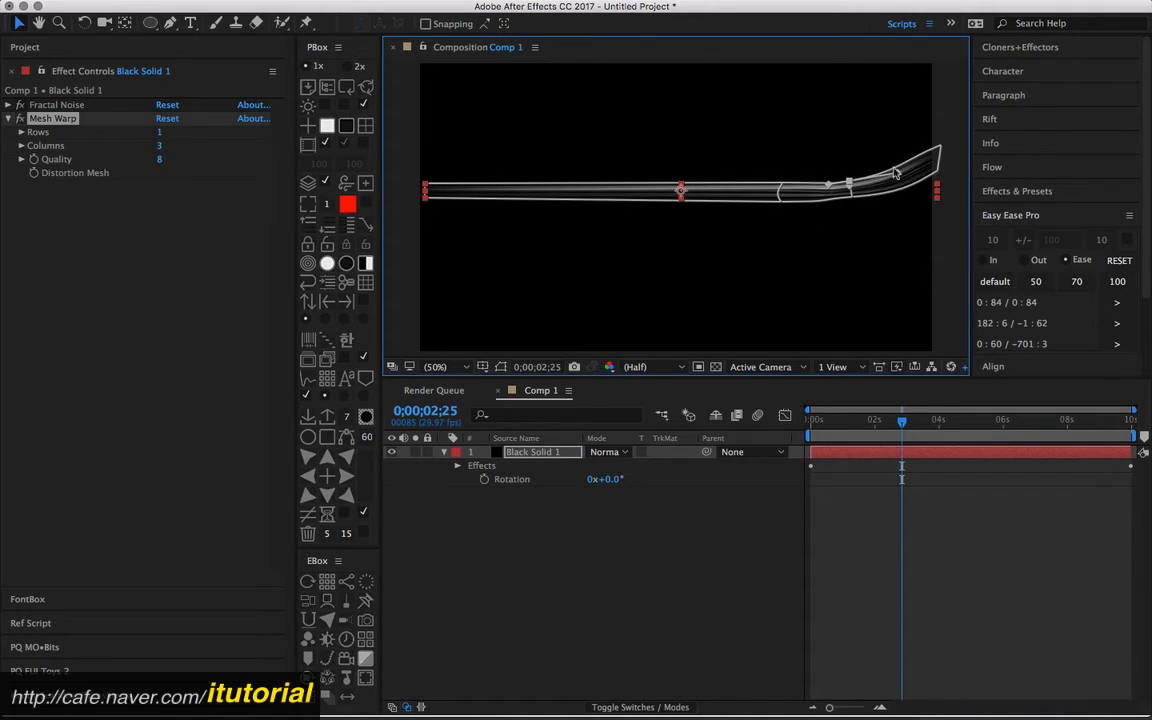
left_click(958, 190)
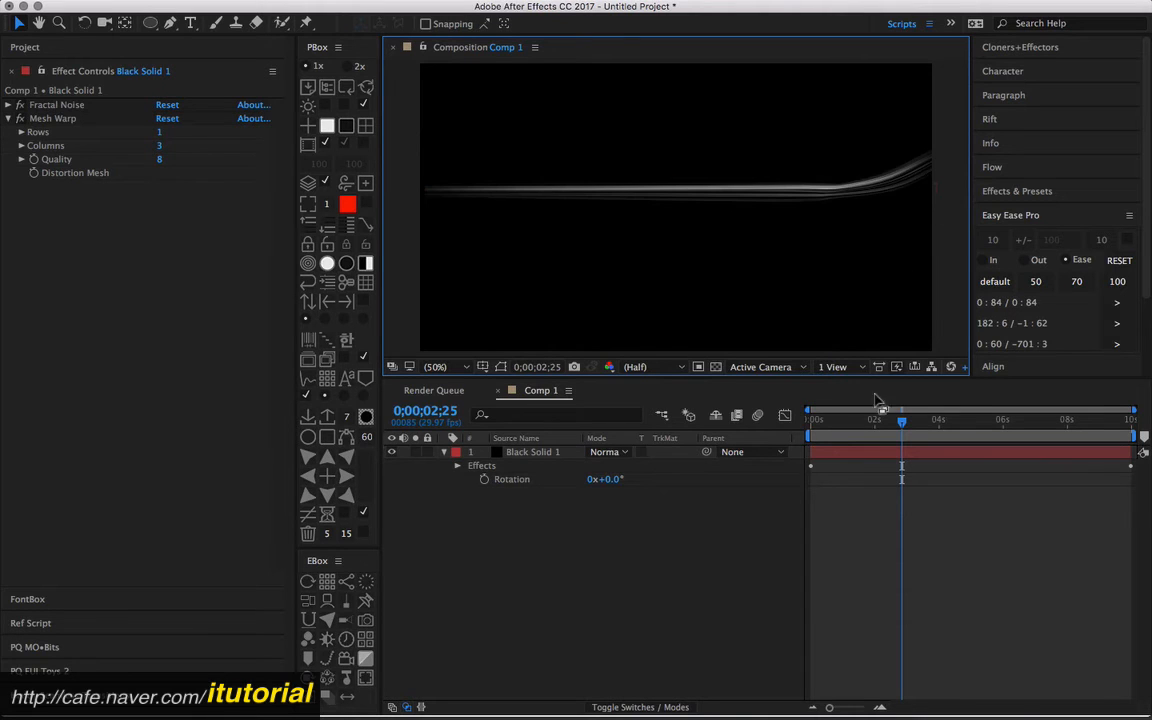
Preview the streak's motion up to 0;00;02;28 and remove the Mesh Warp effect from the black solid.
left_click_drag(823, 423, 905, 412)
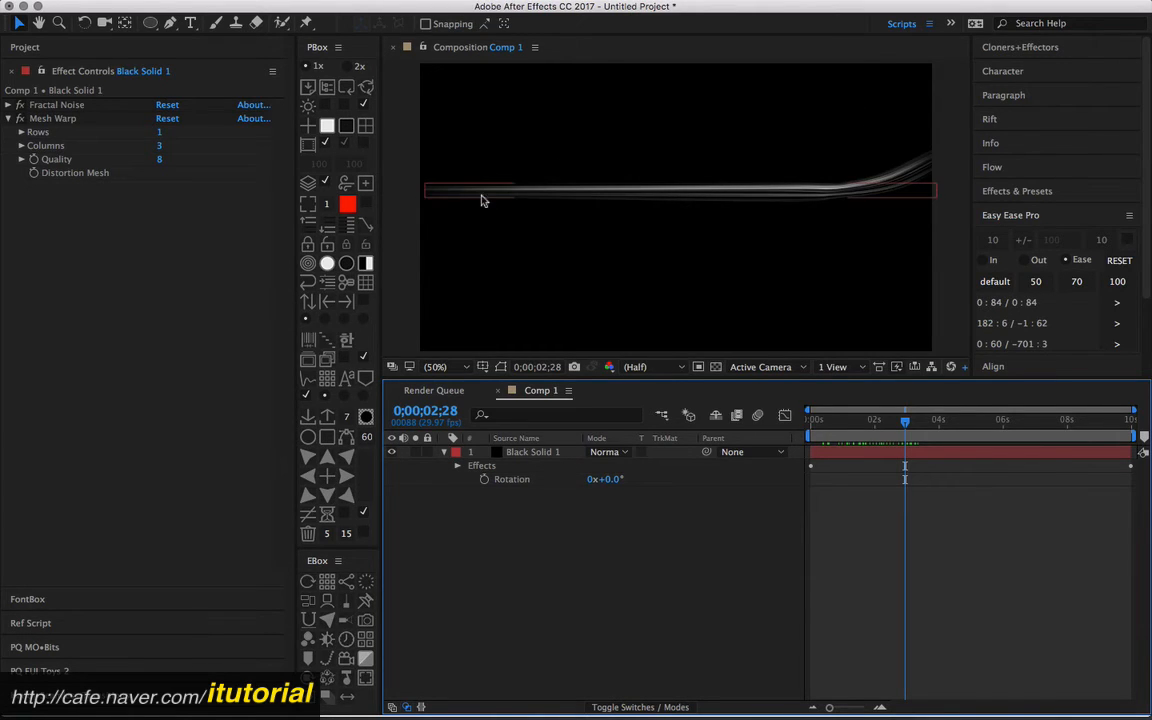
left_click(684, 198)
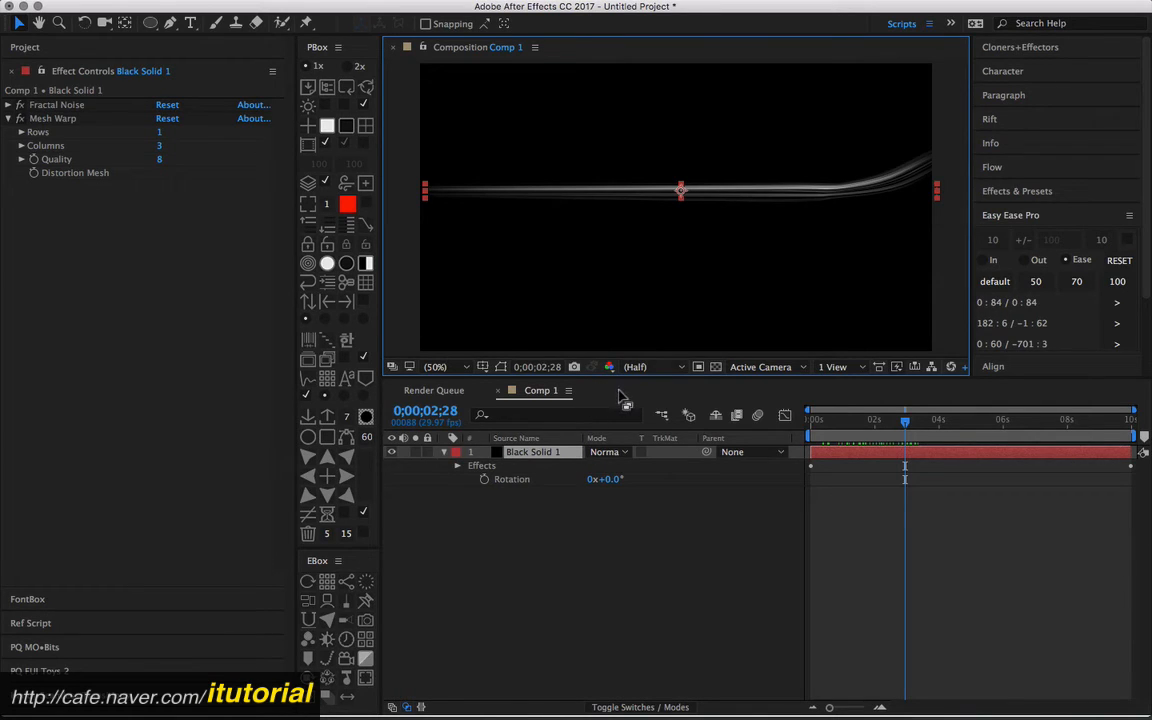
left_click(69, 119)
key("Delete")
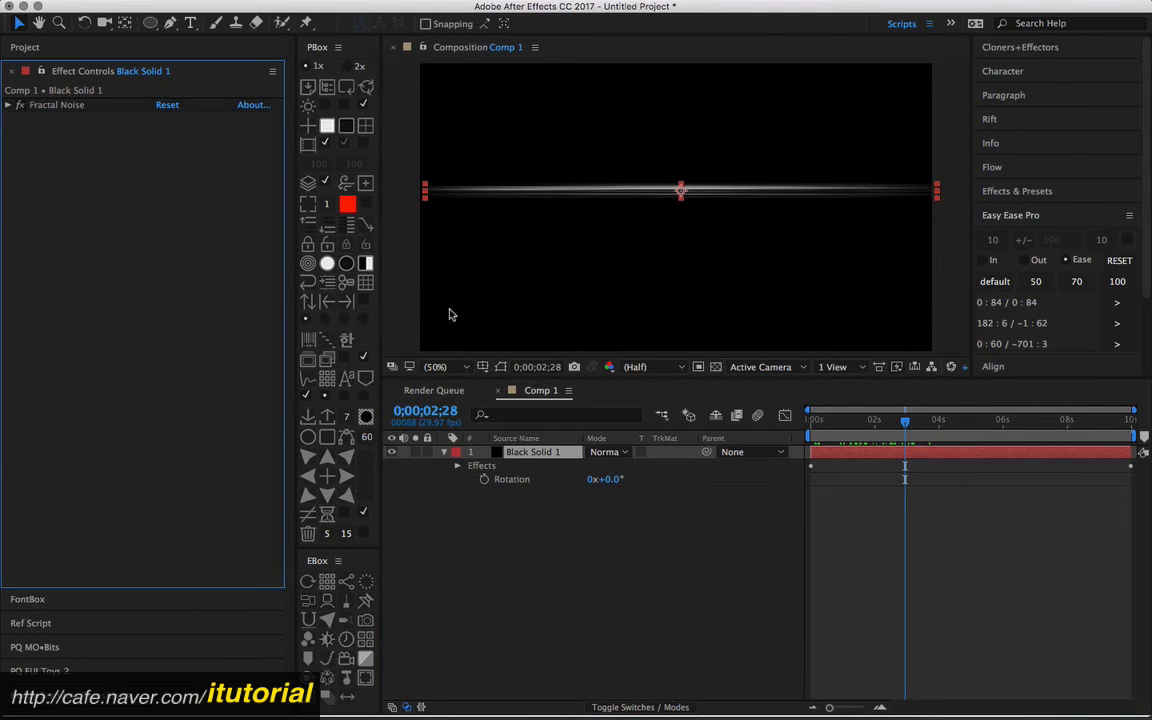
Switch to the browser, replay the BMW reference clip from its start, and return to After Effects.
key("super+Tab")
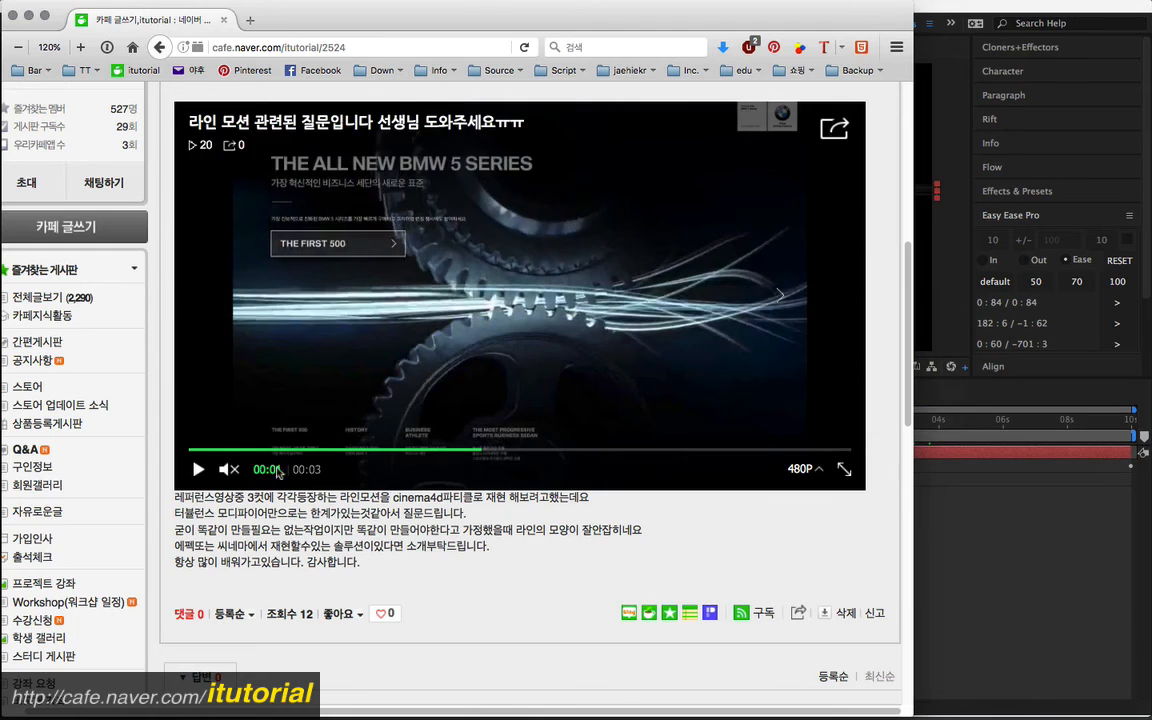
left_click(201, 451)
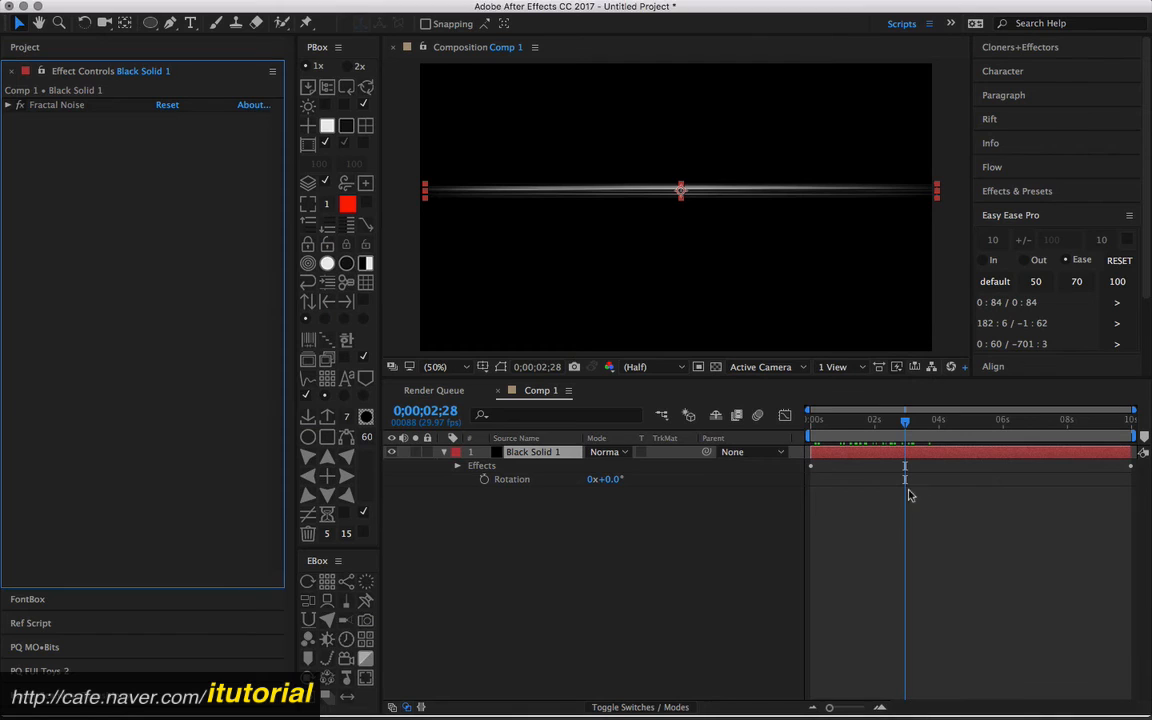
key("super+Tab")
Apply the Bezier Warp effect from the Distort category to the black solid layer.
left_click(557, 456)
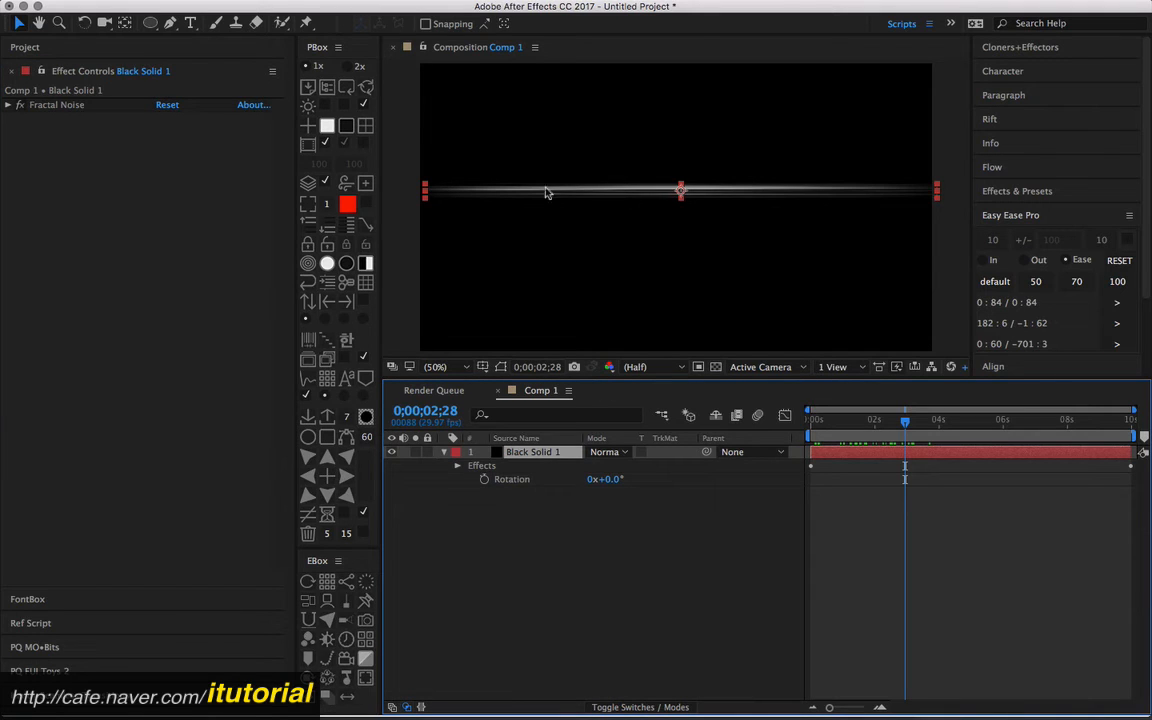
mouse_move(387, 3)
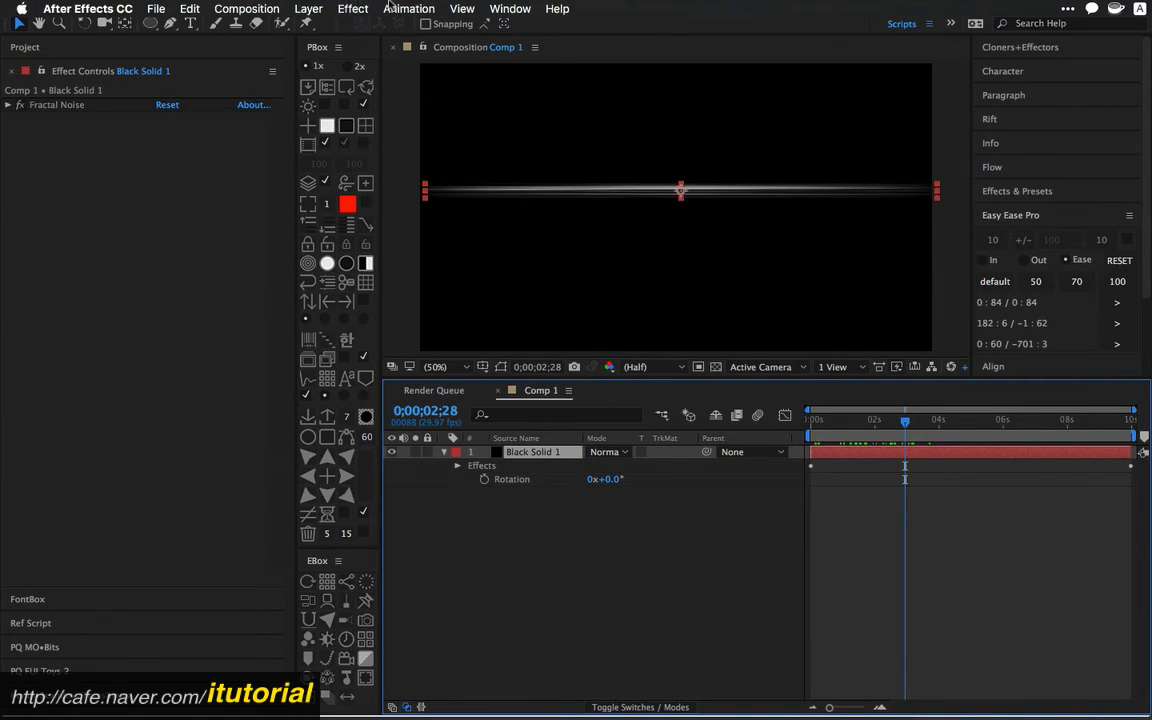
left_click(352, 9)
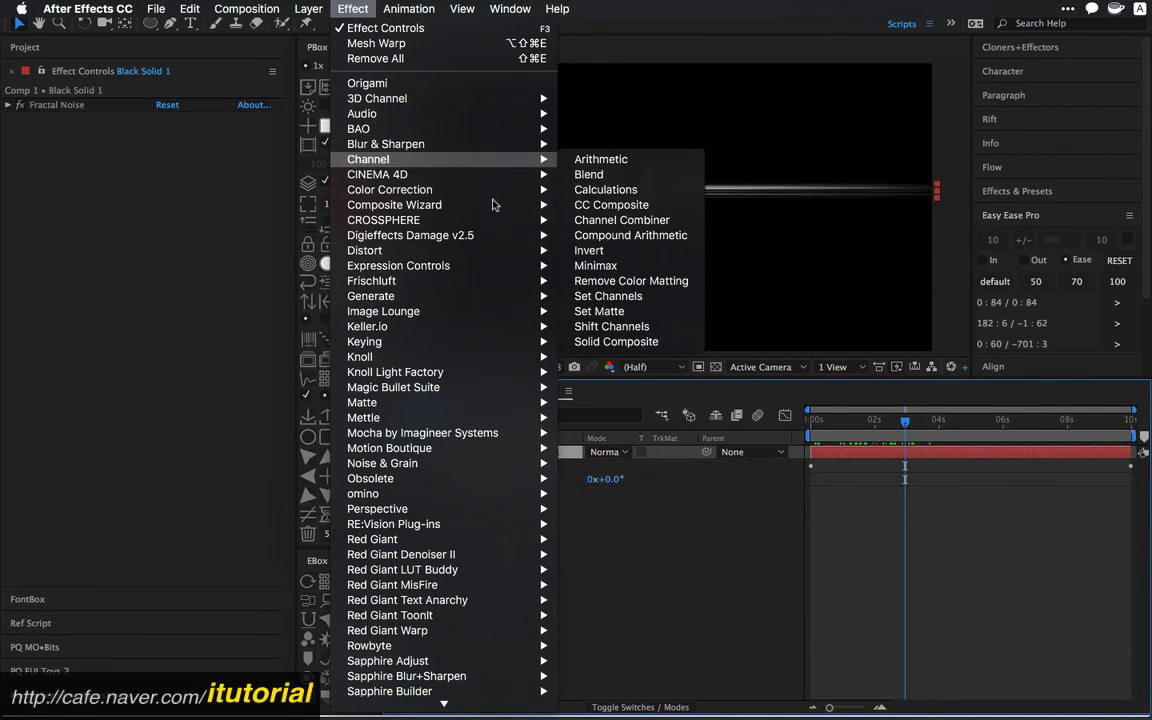
mouse_move(489, 251)
left_click(606, 153)
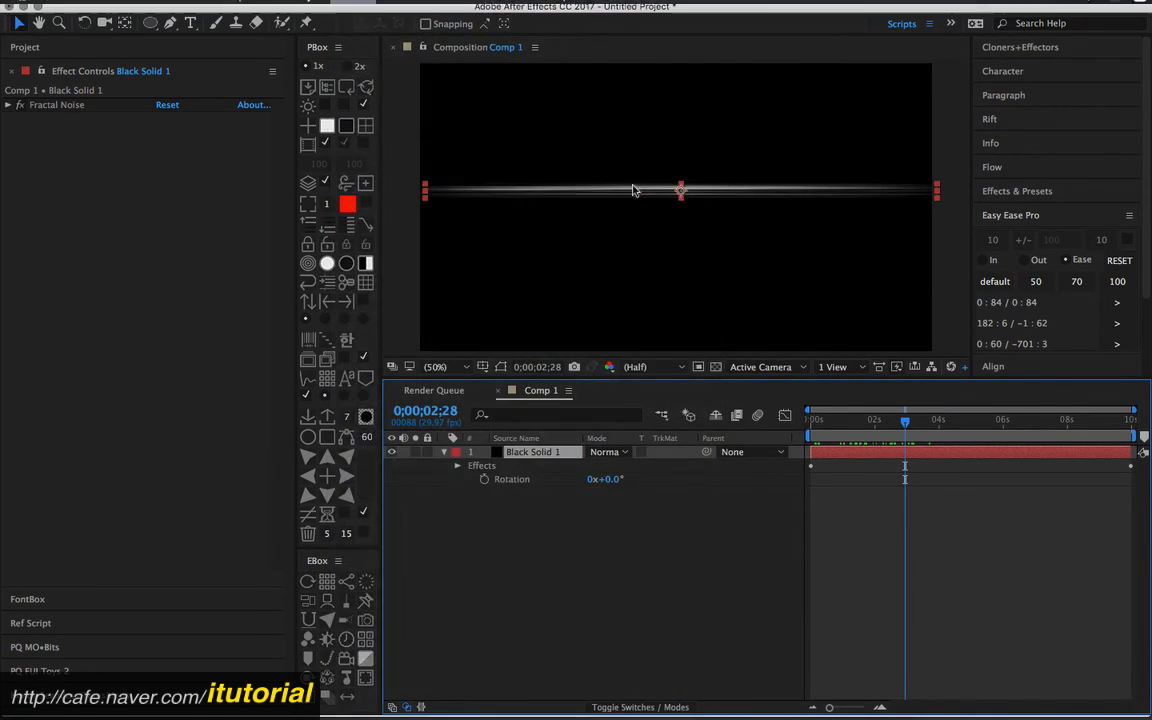
Set the black solid's rotation to -29° so the streak runs diagonally across the composition.
left_click(552, 452)
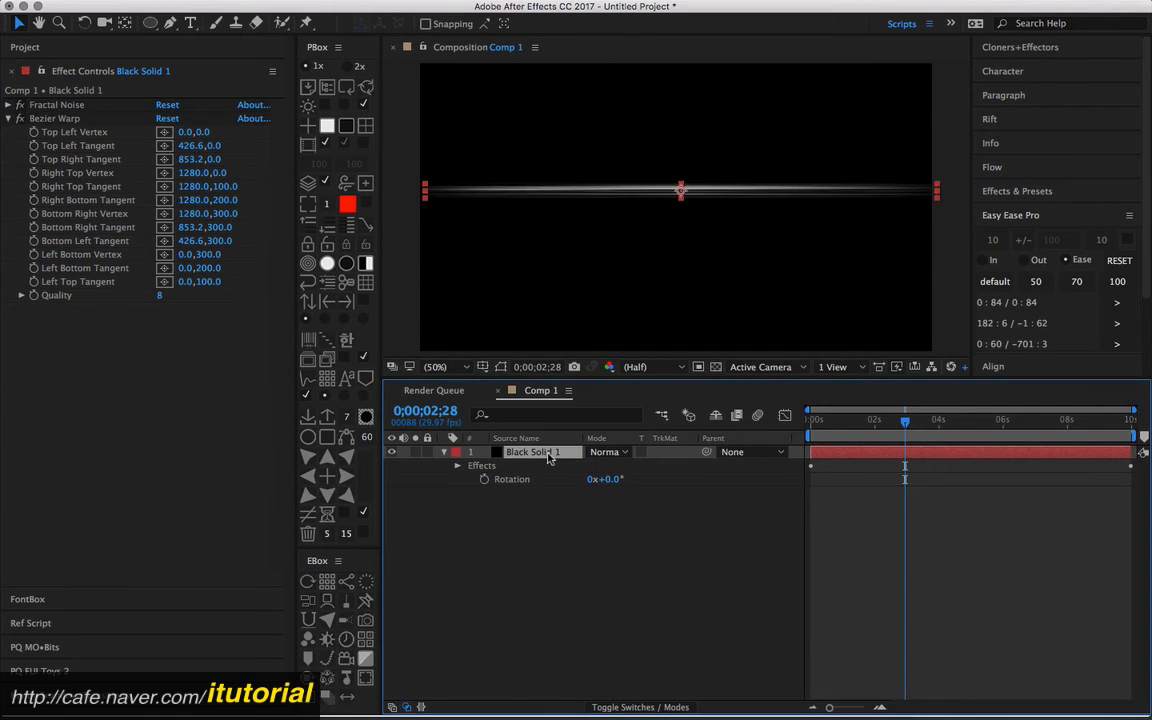
key("u")
key("r")
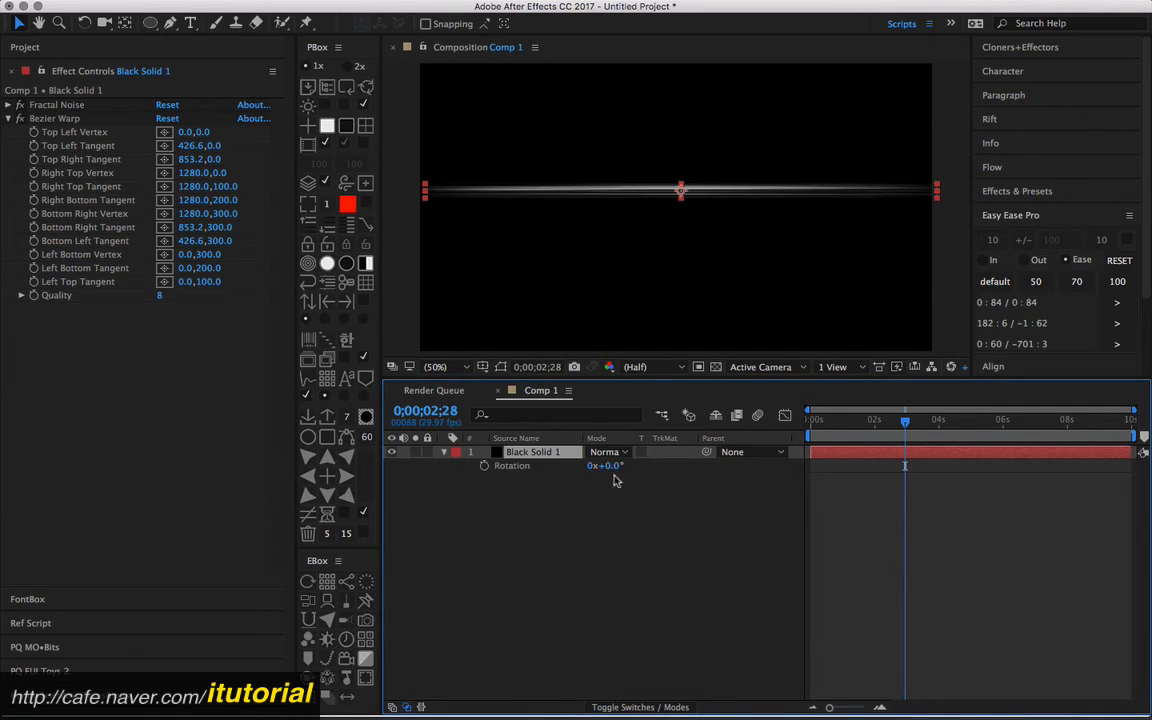
mouse_move(612, 466)
left_mouse_down()
mouse_move(562, 477)
mouse_move(603, 458)
left_mouse_up()
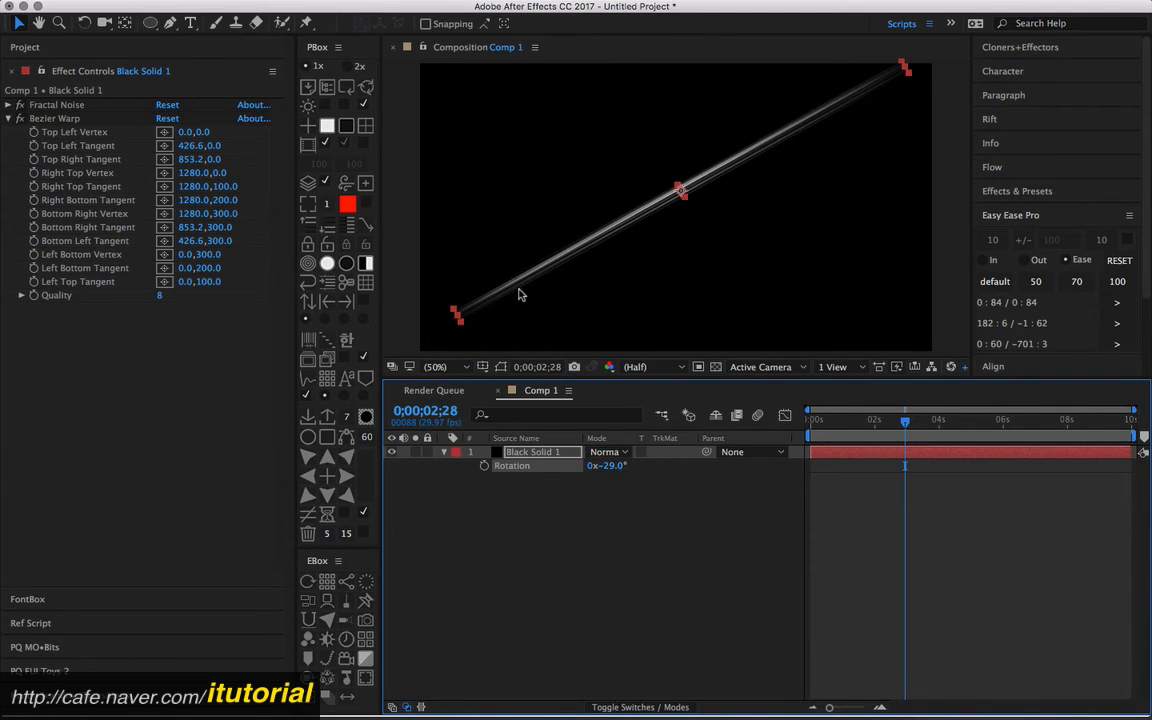
Bend the streak upward with the four long-edge Bezier Warp tangents, moving the Top Right Tangent to about 832, -1985.
left_click(55, 118)
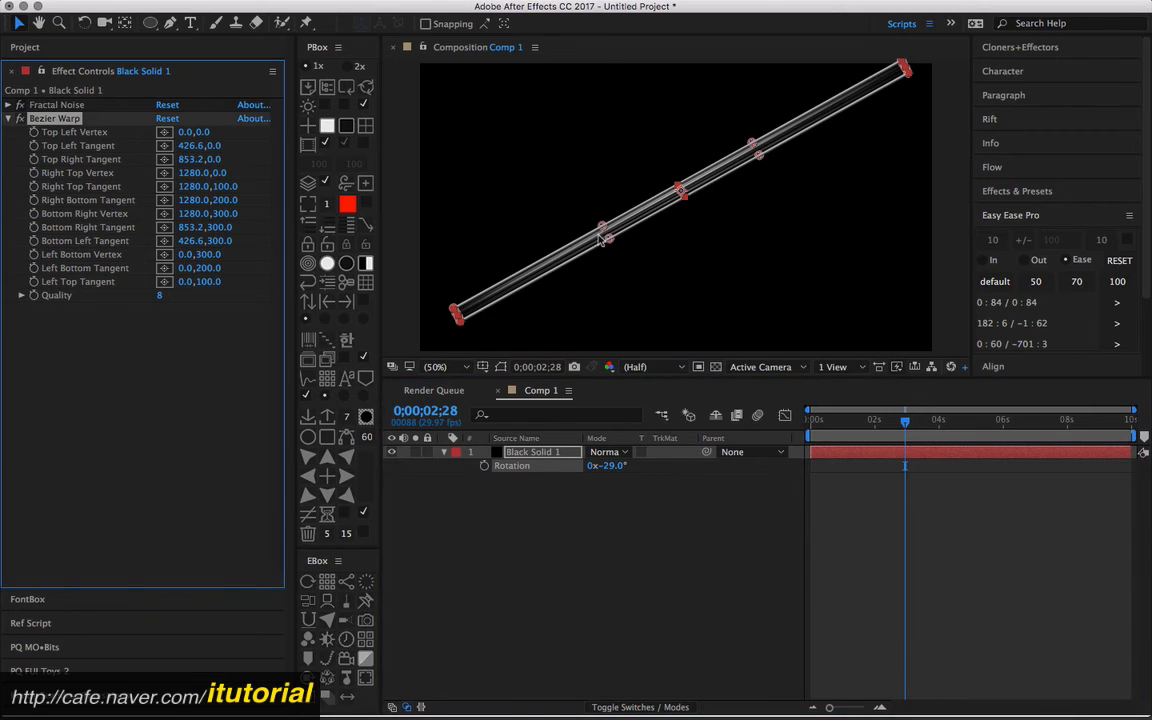
left_click_drag(603, 230, 578, 185)
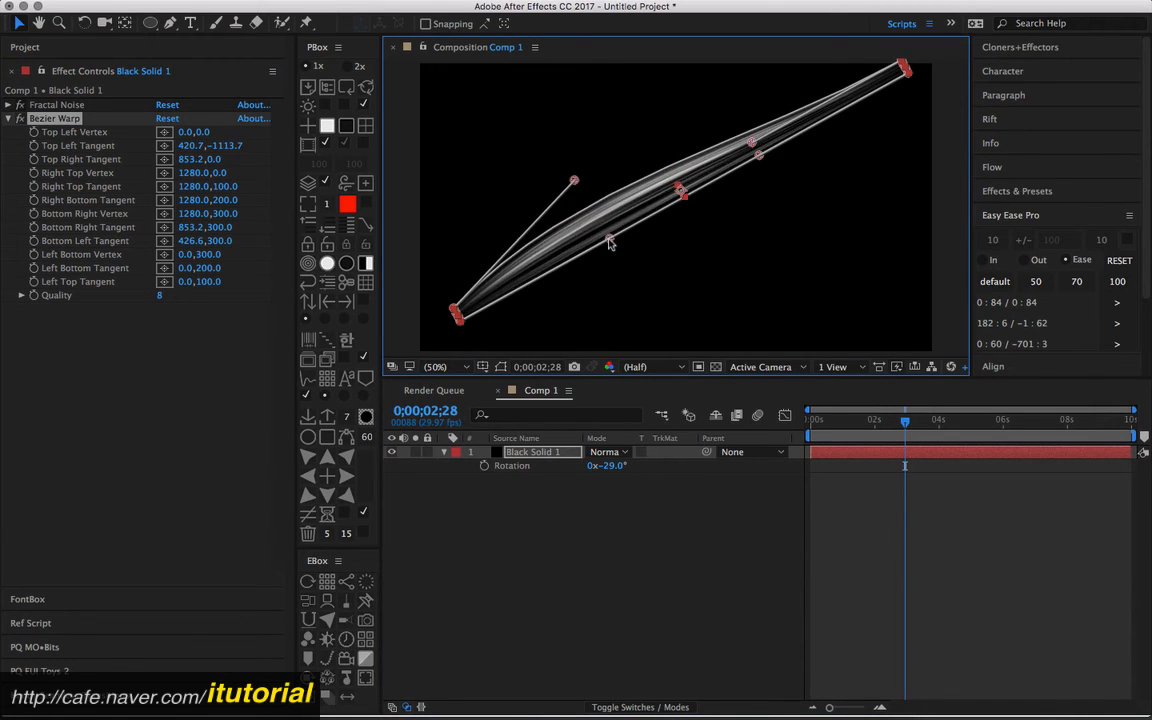
left_click_drag(609, 242, 585, 197)
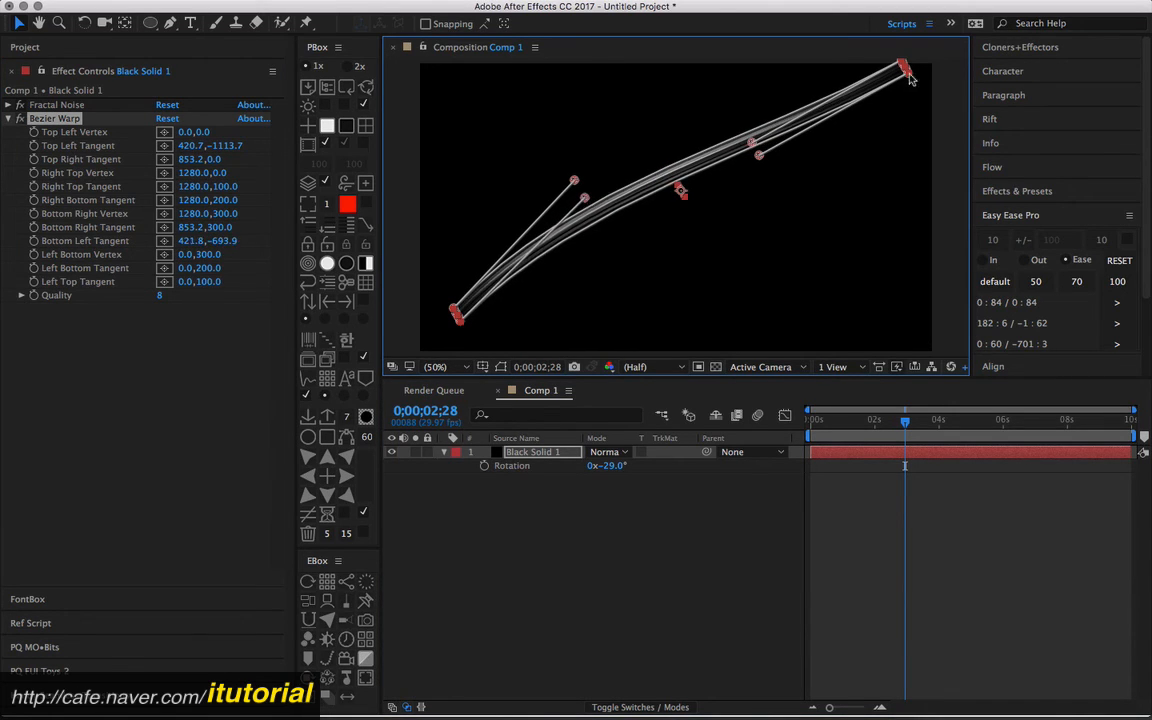
mouse_move(760, 156)
left_mouse_down()
mouse_move(753, 115)
mouse_move(763, 141)
left_mouse_up()
left_click_drag(751, 143, 718, 61)
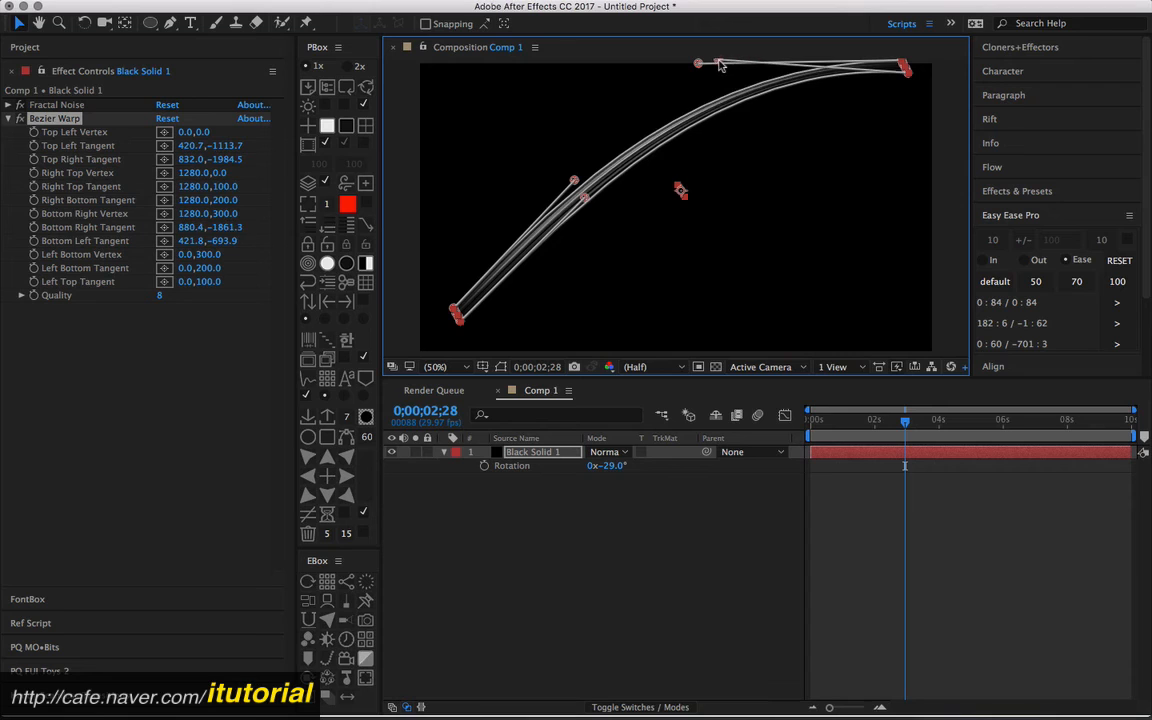
Deepen the arc by moving the Bezier Warp Top Left Tangent to about 341, -2910 and Bottom Left Tangent to about 355, -2754.
left_click_drag(575, 179, 506, 121)
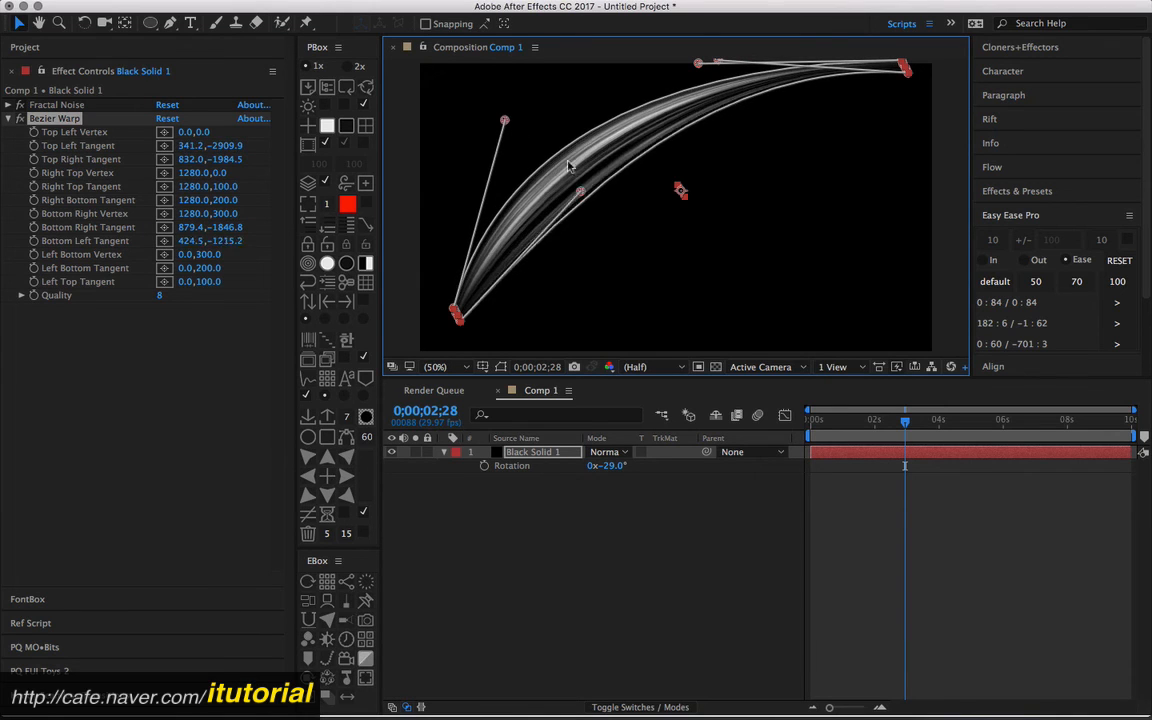
left_click_drag(585, 197, 513, 124)
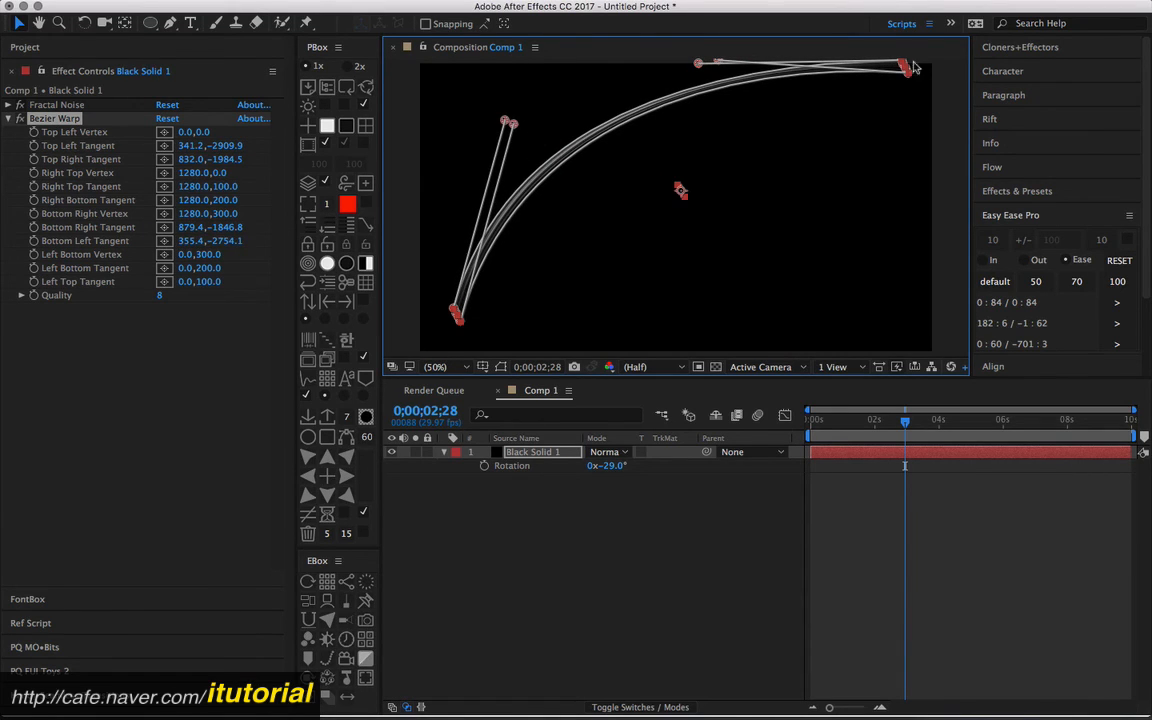
left_click(916, 78)
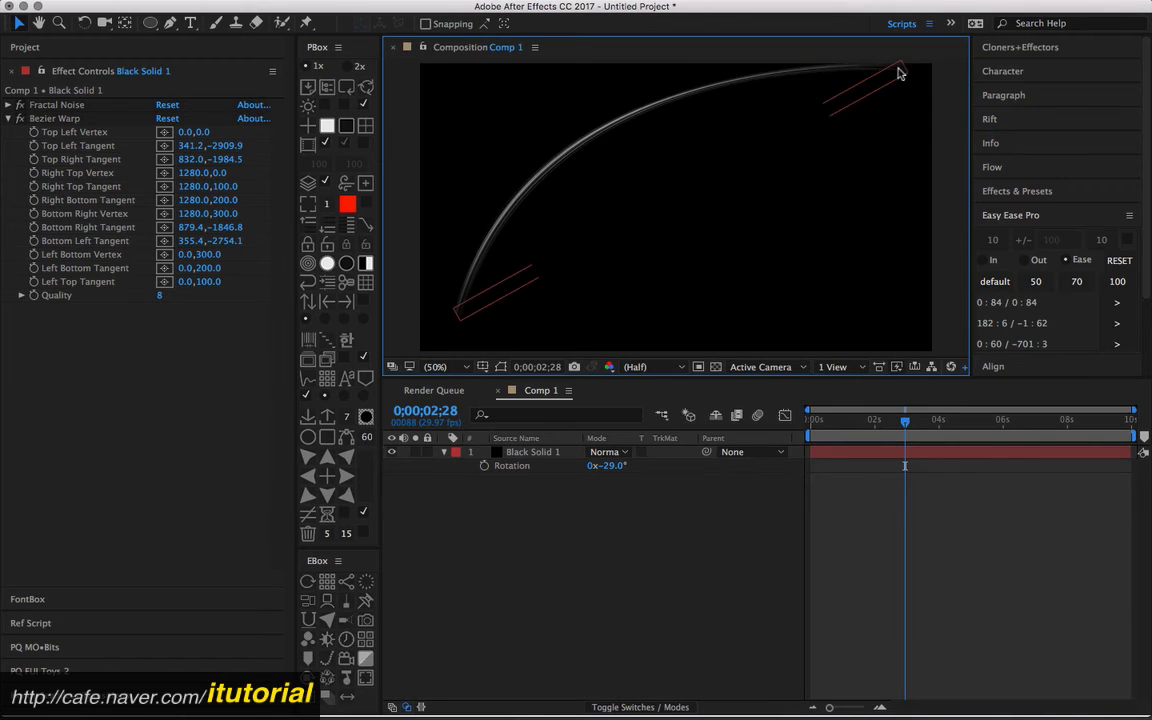
left_click(900, 75)
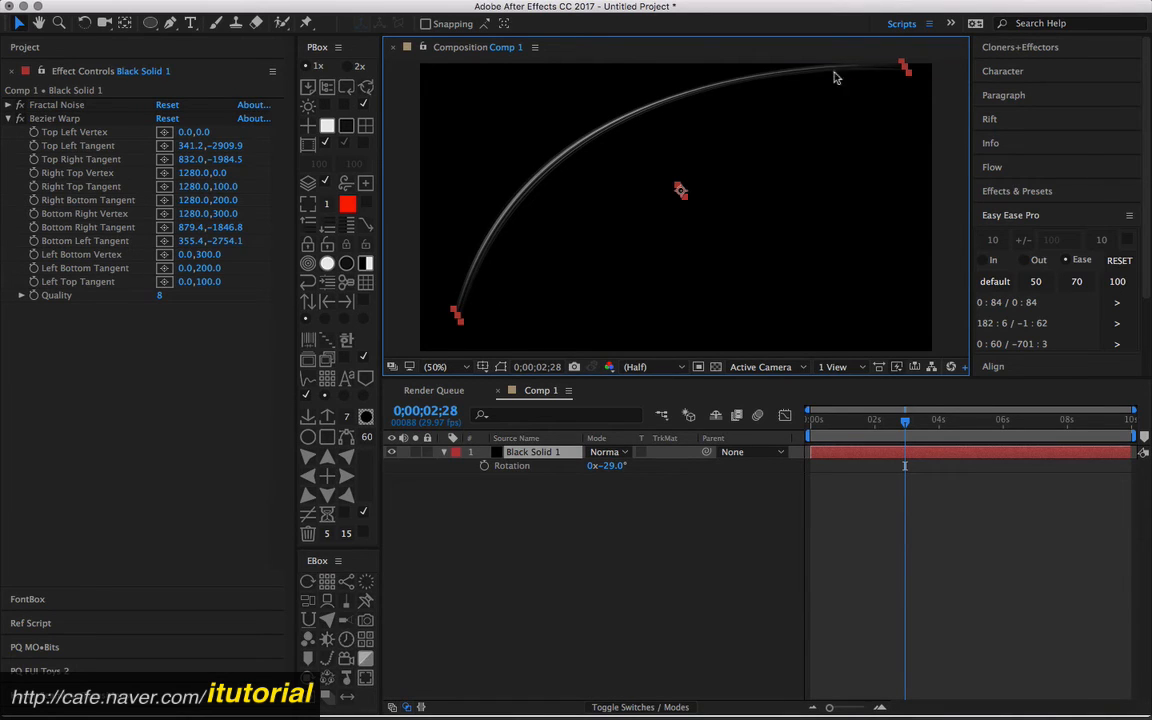
Widen the arc's lower-left end by moving the Bezier Warp Left Bottom Vertex to about 24, 868.
left_click(62, 118)
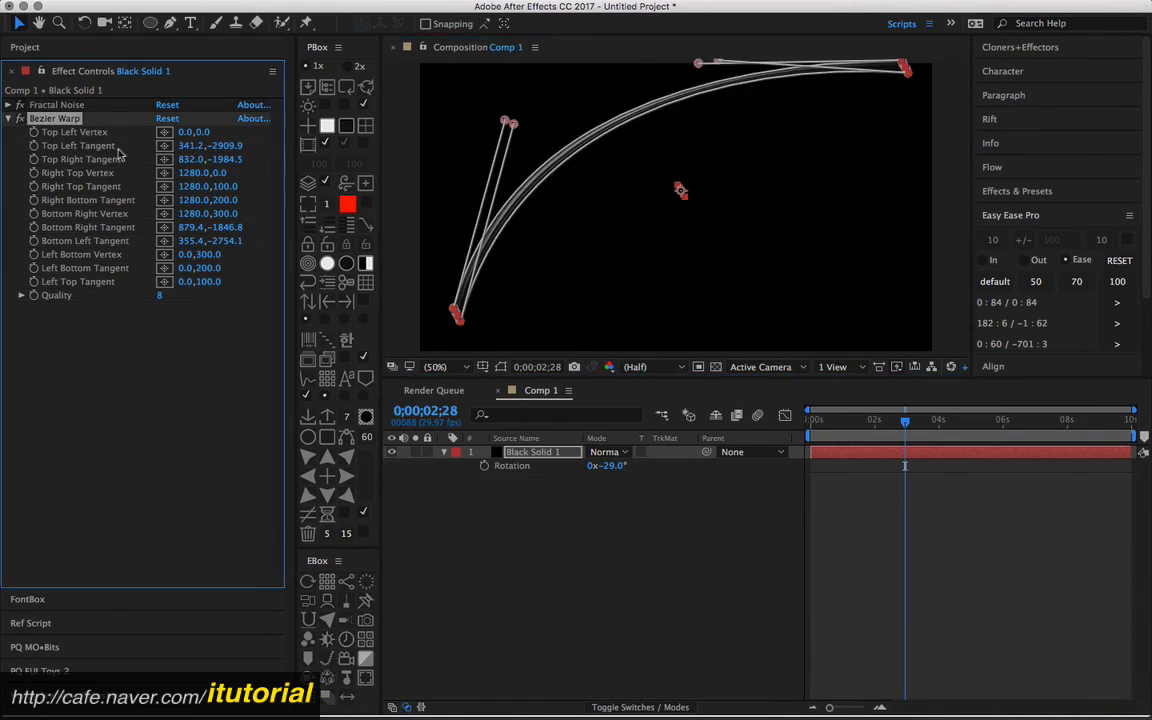
mouse_move(460, 328)
left_mouse_down()
mouse_move(462, 318)
mouse_move(481, 337)
mouse_move(453, 315)
left_mouse_up()
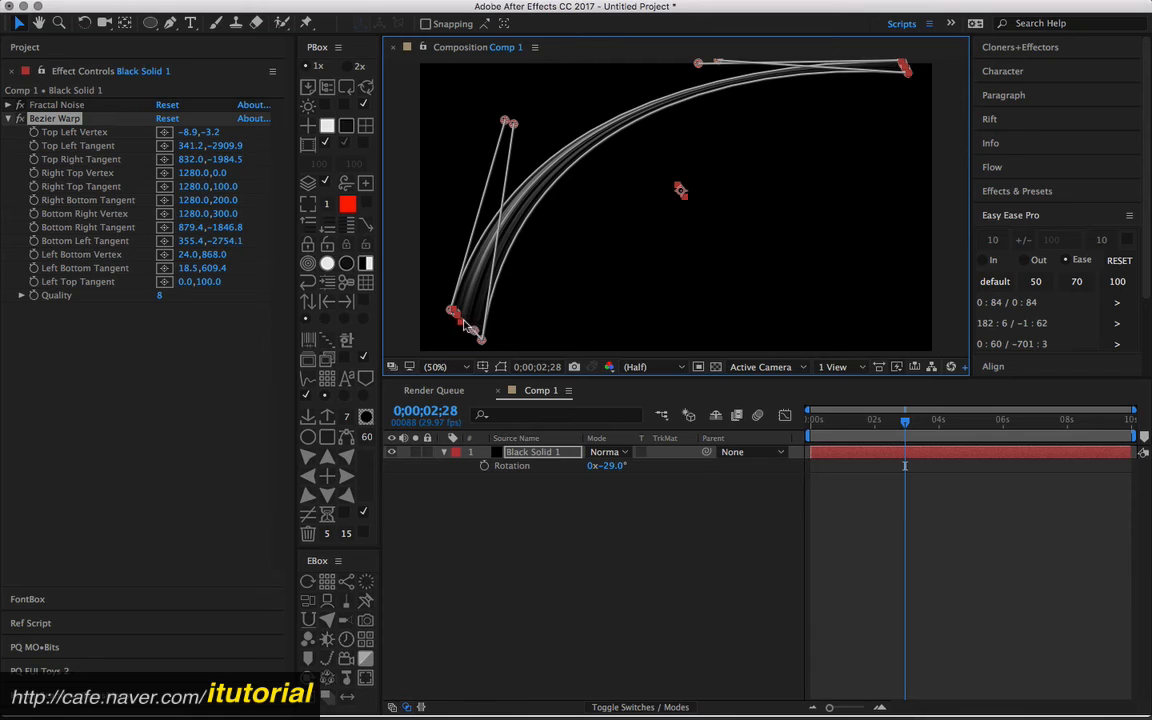
left_click_drag(471, 328, 470, 332)
Move the black solid's anchor point to the arc's lower-left end and return to the Selection tool.
key("y")
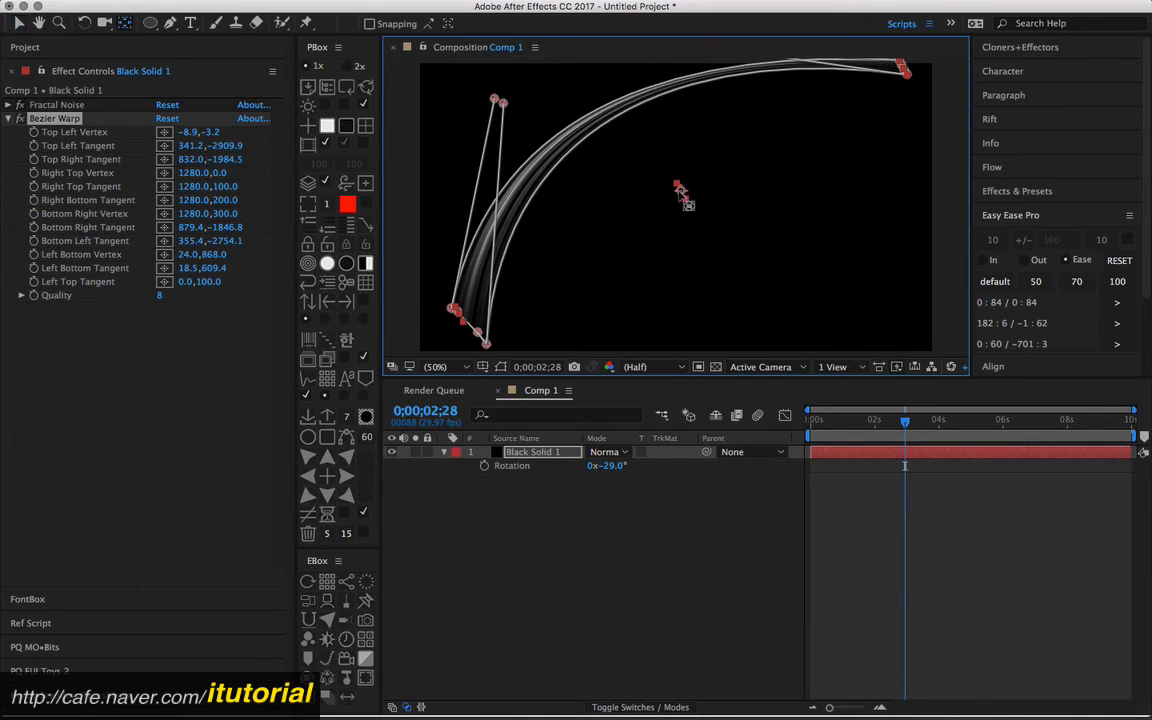
left_click_drag(681, 191, 469, 317)
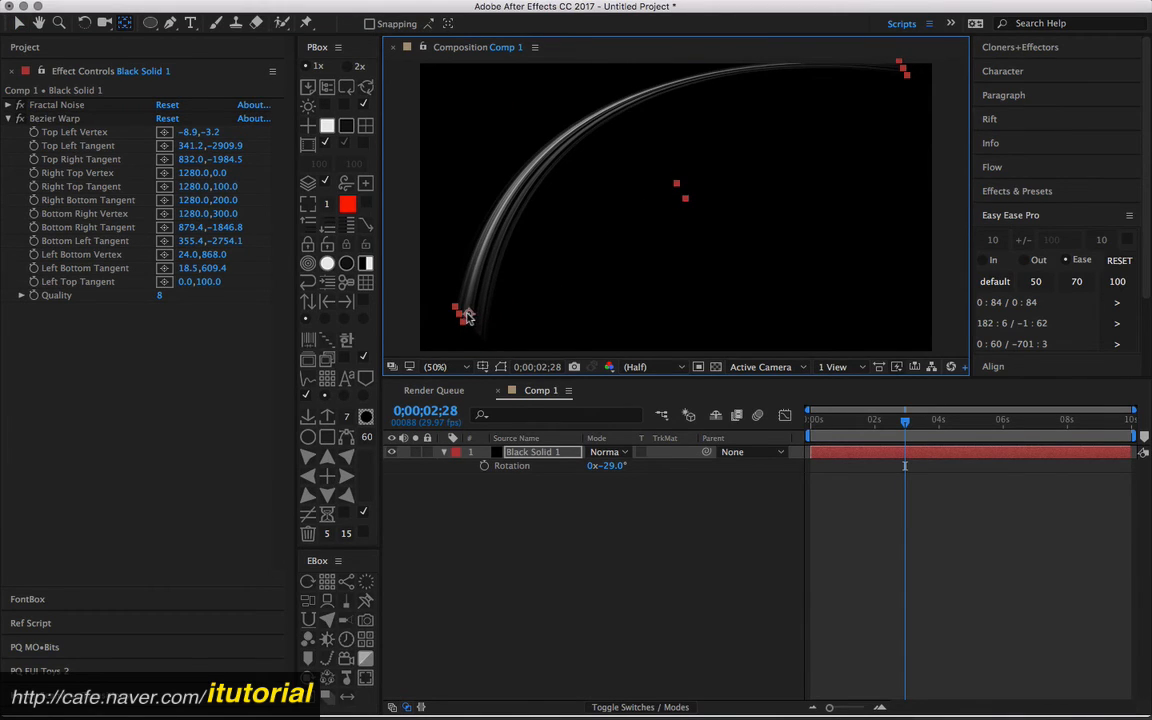
key("v")
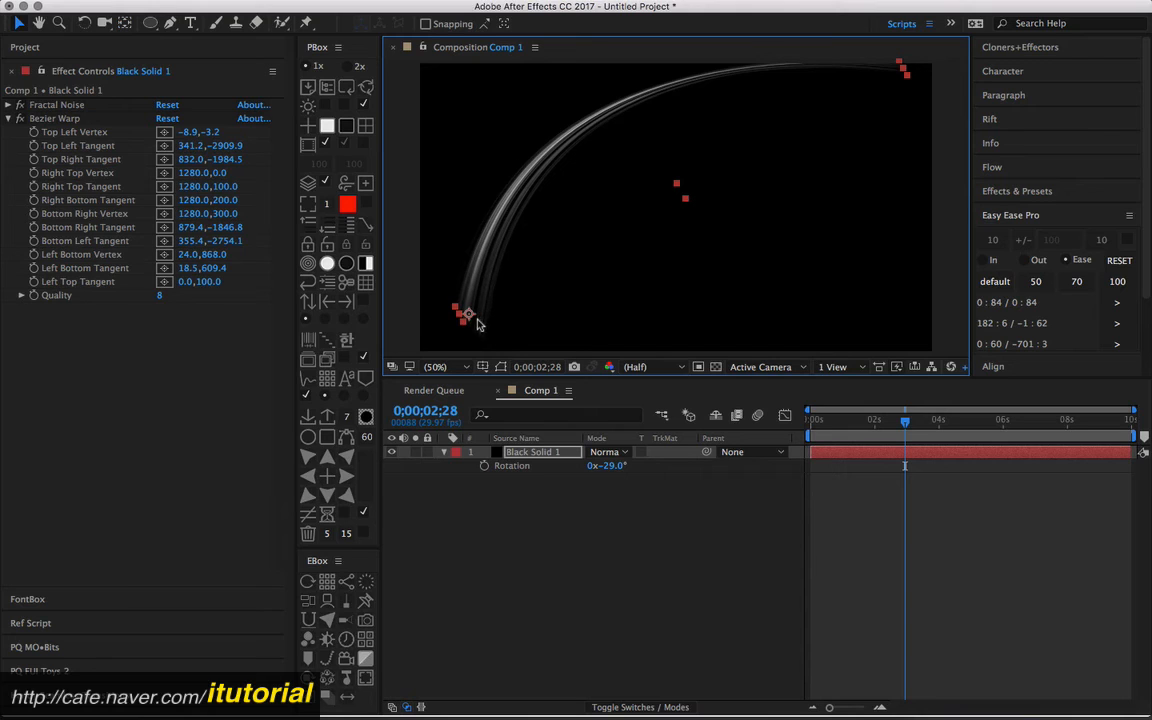
Set the Fractal Noise contrast to 237 and brightness to 12.
left_click(8, 104)
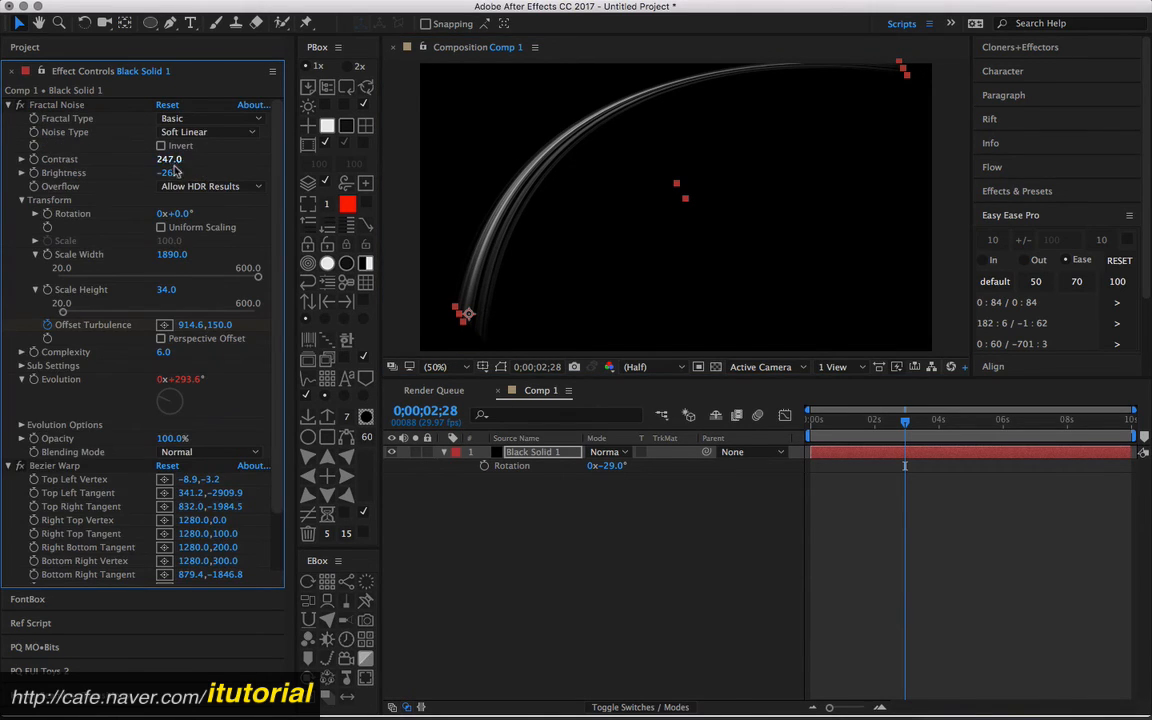
left_click_drag(174, 175, 152, 145)
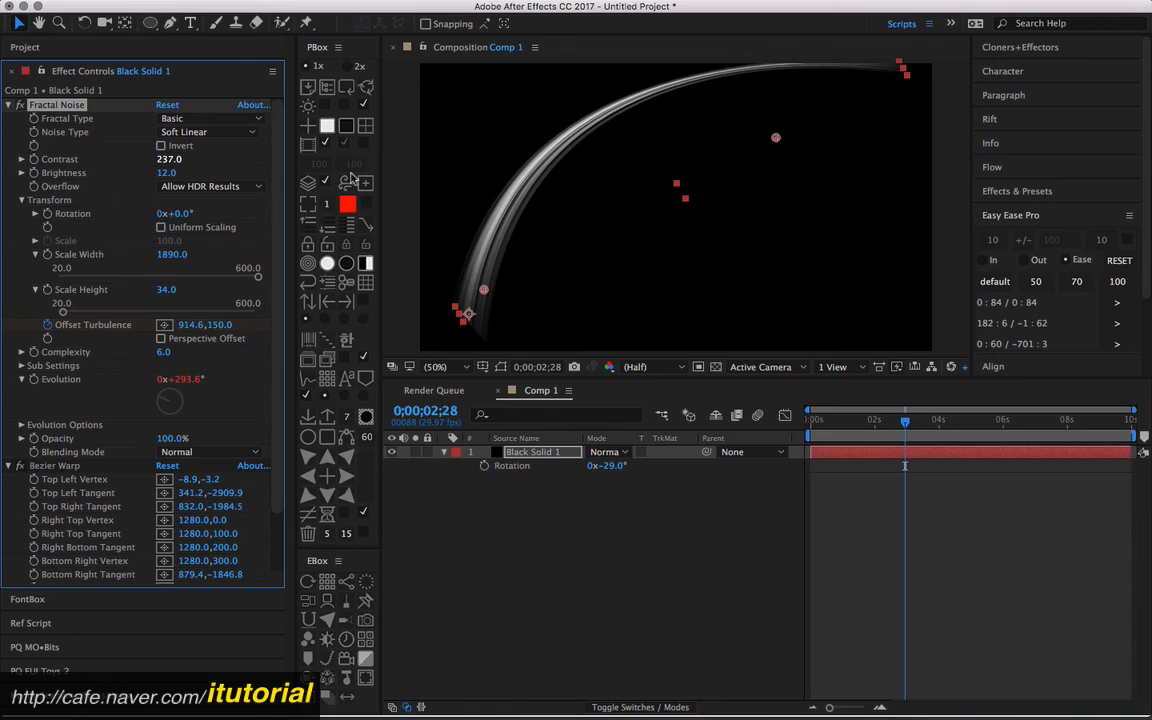
left_click(531, 452)
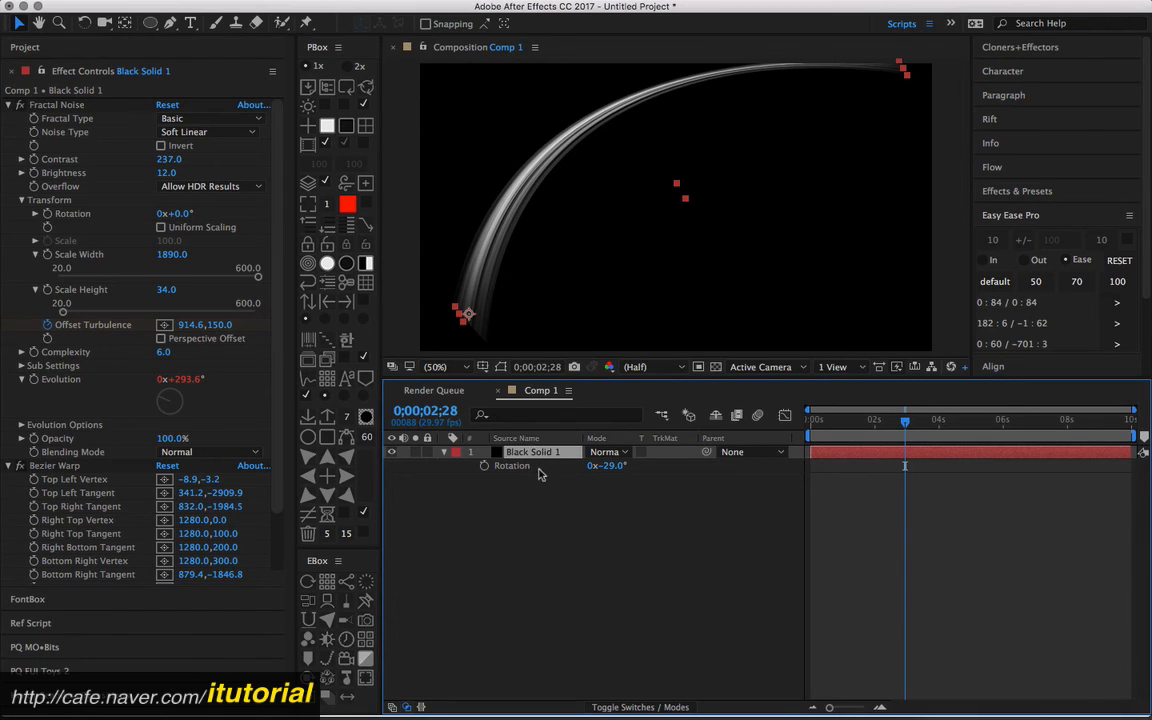
key("s")
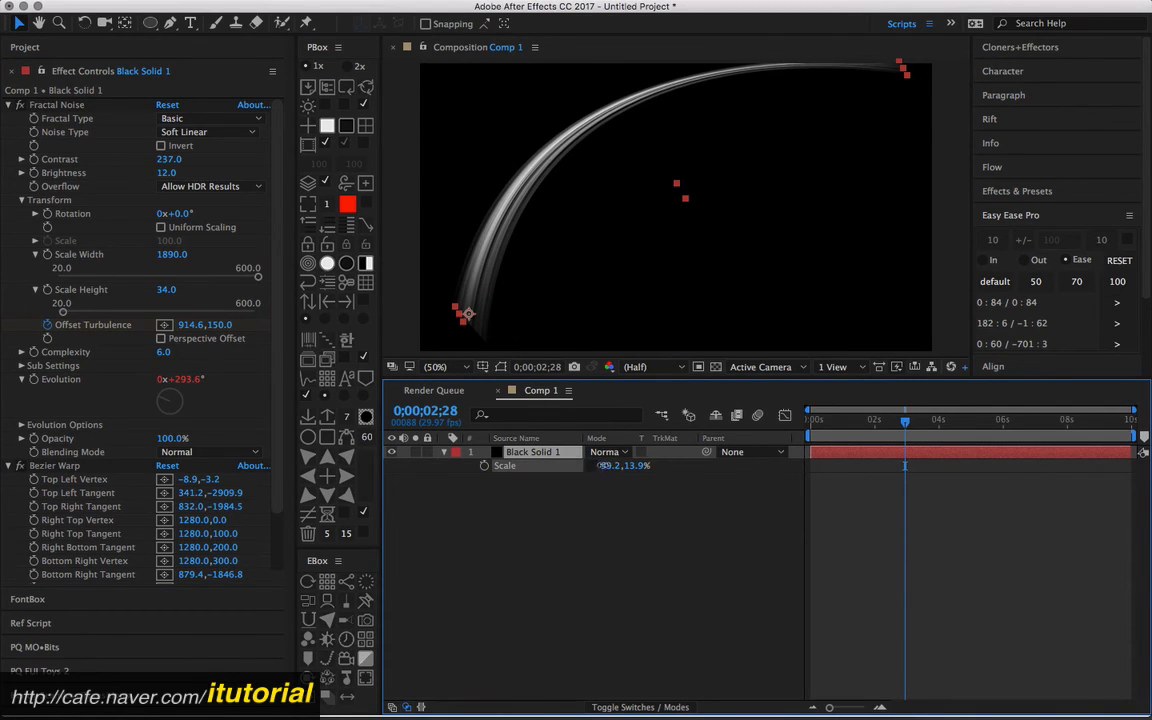
left_click_drag(607, 466, 582, 467)
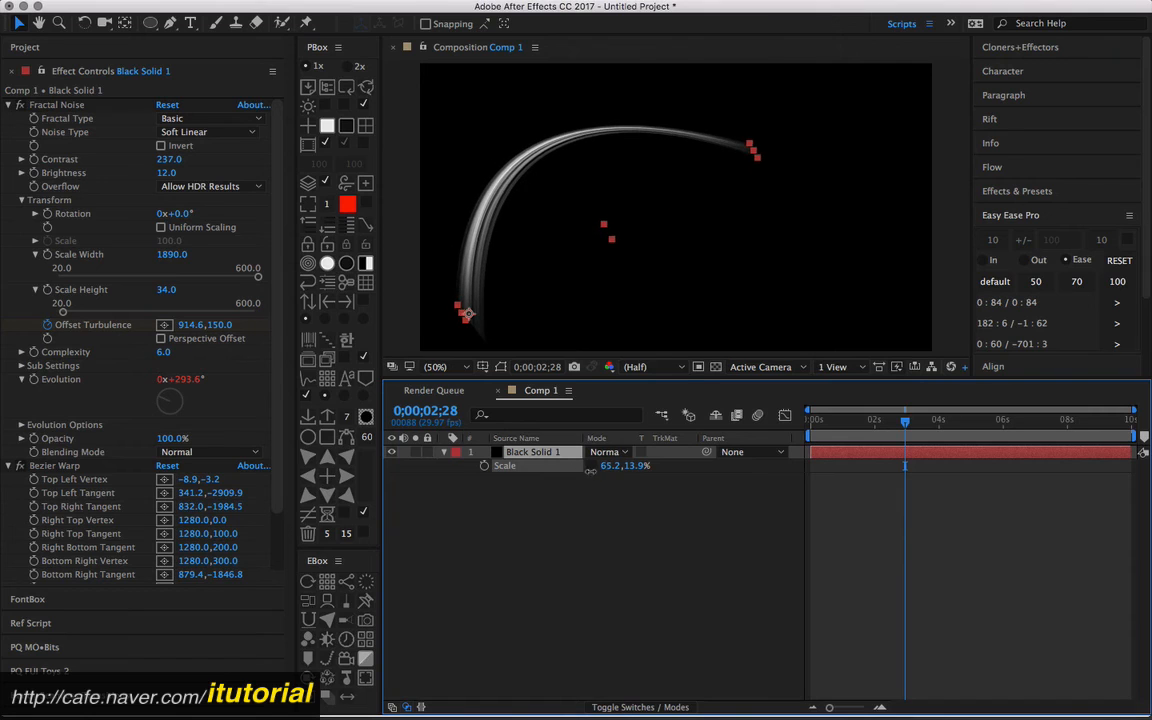
key("super+z")
Link the black solid's Scale proportions, shrink it to 32.2, 4.5% and rotate it to -60°.
left_click(590, 466)
mouse_move(606, 466)
left_mouse_down()
mouse_move(576, 474)
mouse_move(609, 467)
mouse_move(591, 463)
left_mouse_up()
key("r")
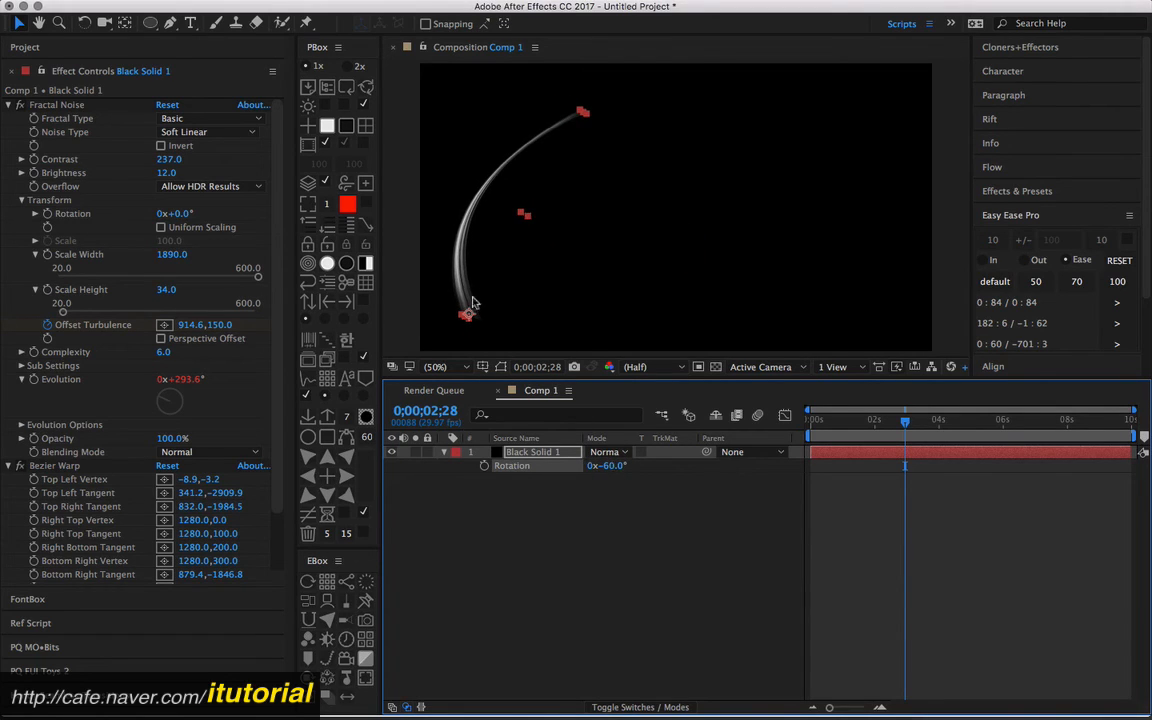
key("s")
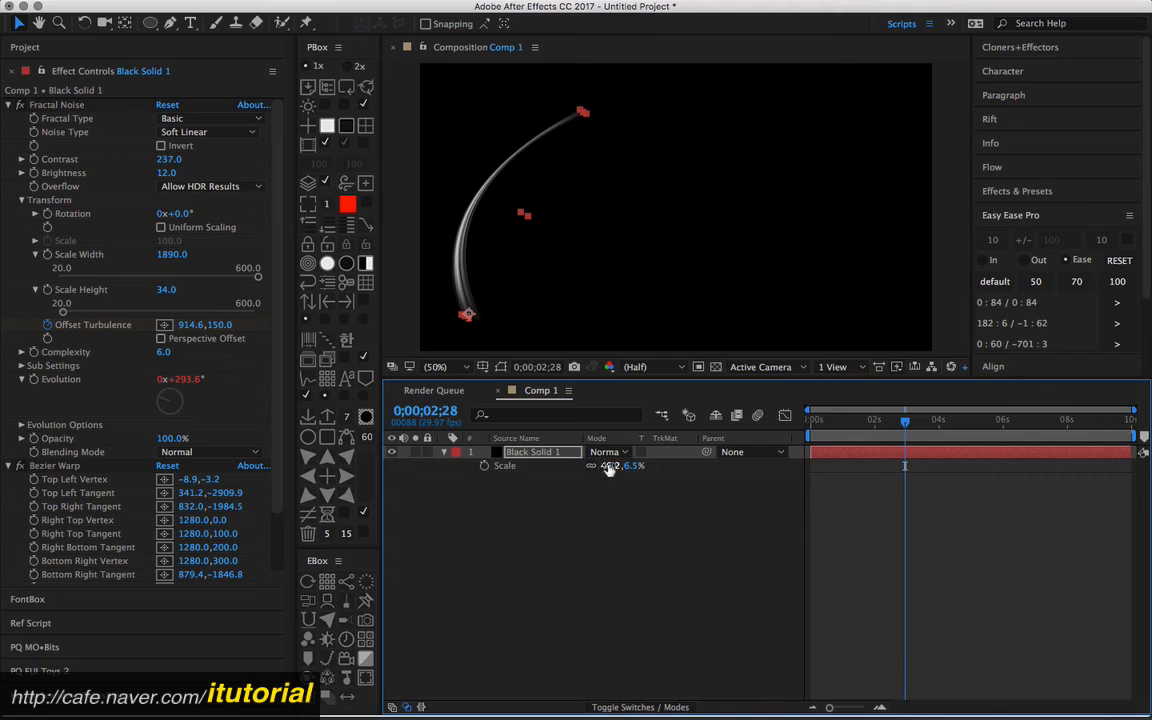
left_click_drag(606, 466, 591, 466)
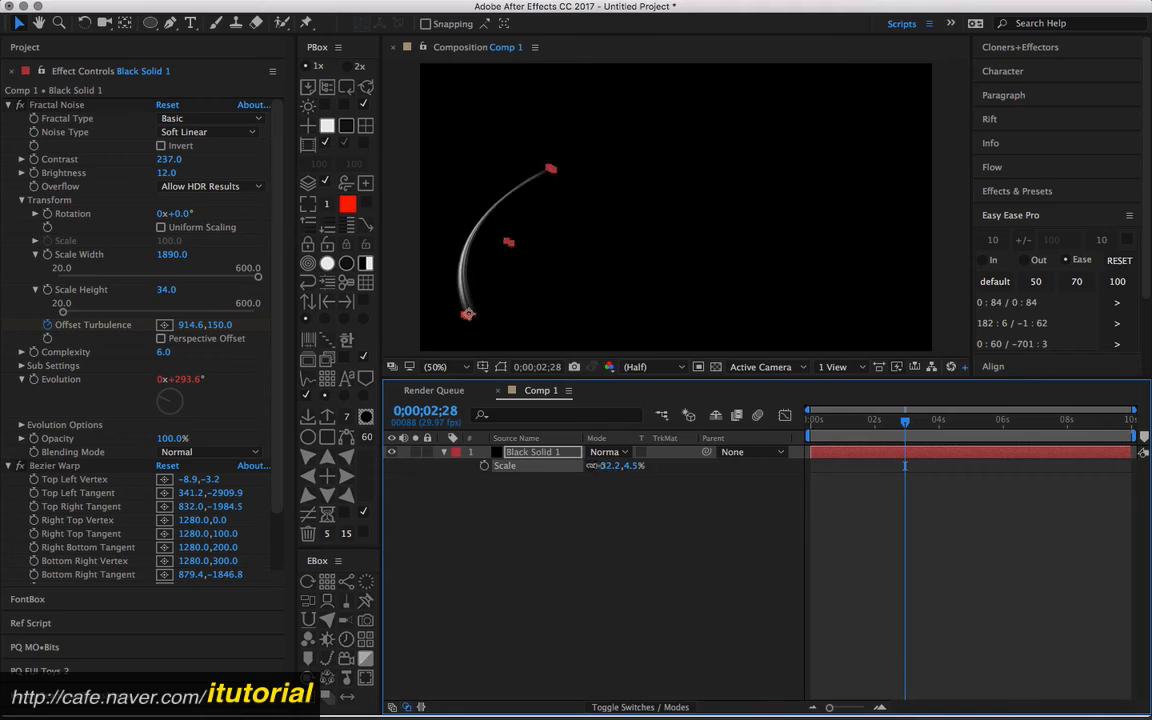
Duplicate the small arc three times and spread the copies in a row rising toward the right of the frame.
key("super+d")
mouse_move(465, 298)
left_mouse_down()
mouse_move(519, 284)
mouse_move(512, 312)
mouse_move(570, 288)
mouse_move(553, 283)
mouse_move(600, 266)
mouse_move(598, 276)
left_mouse_up()
left_click(526, 466)
left_click(528, 453)
key("ctrl+d")
key("ctrl+d")
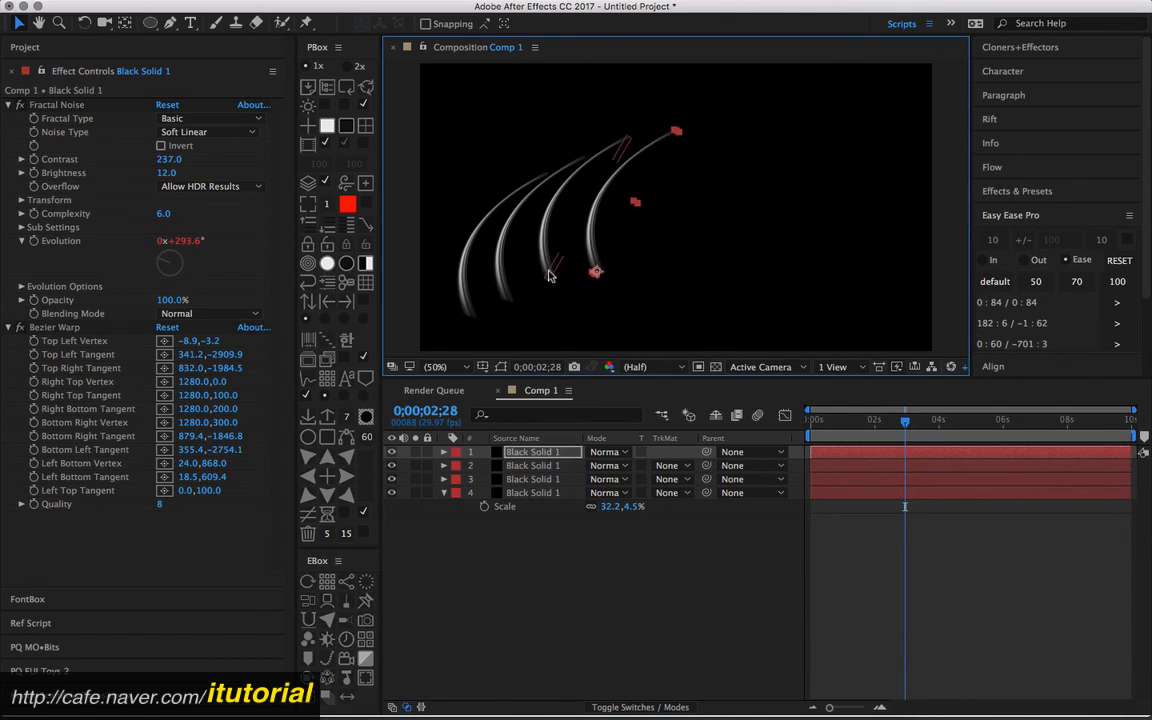
Flatten the third arc by moving its Bezier Warp Top Right Tangent to about 825, -1546 and Bottom Right Tangent to about 839, -1374.
left_click(550, 280)
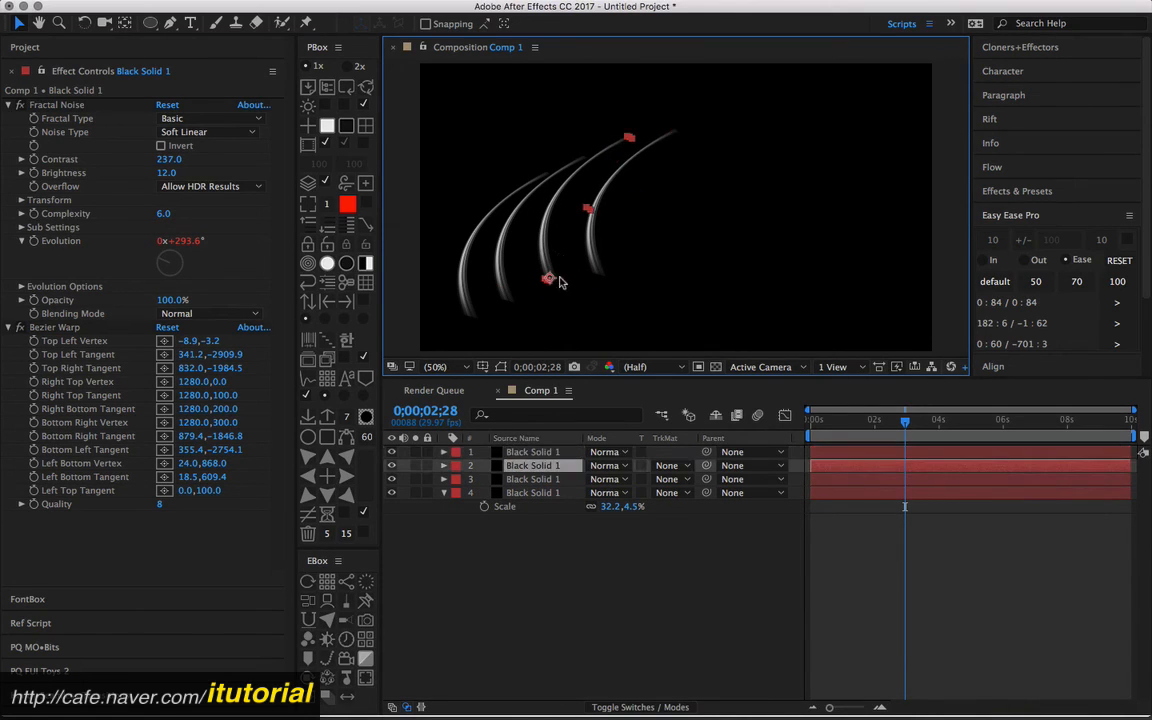
left_click(70, 329)
left_click_drag(518, 152, 574, 173)
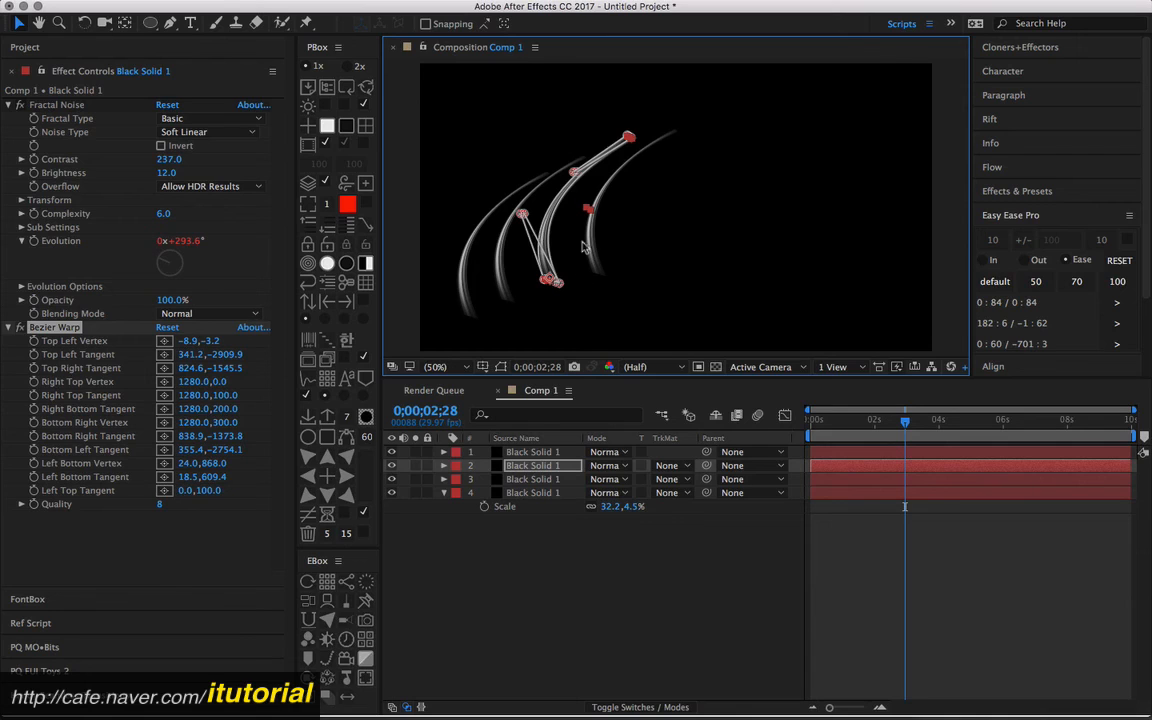
Add a null object and place it below the composition frame, roughly centred horizontally.
left_click(548, 538)
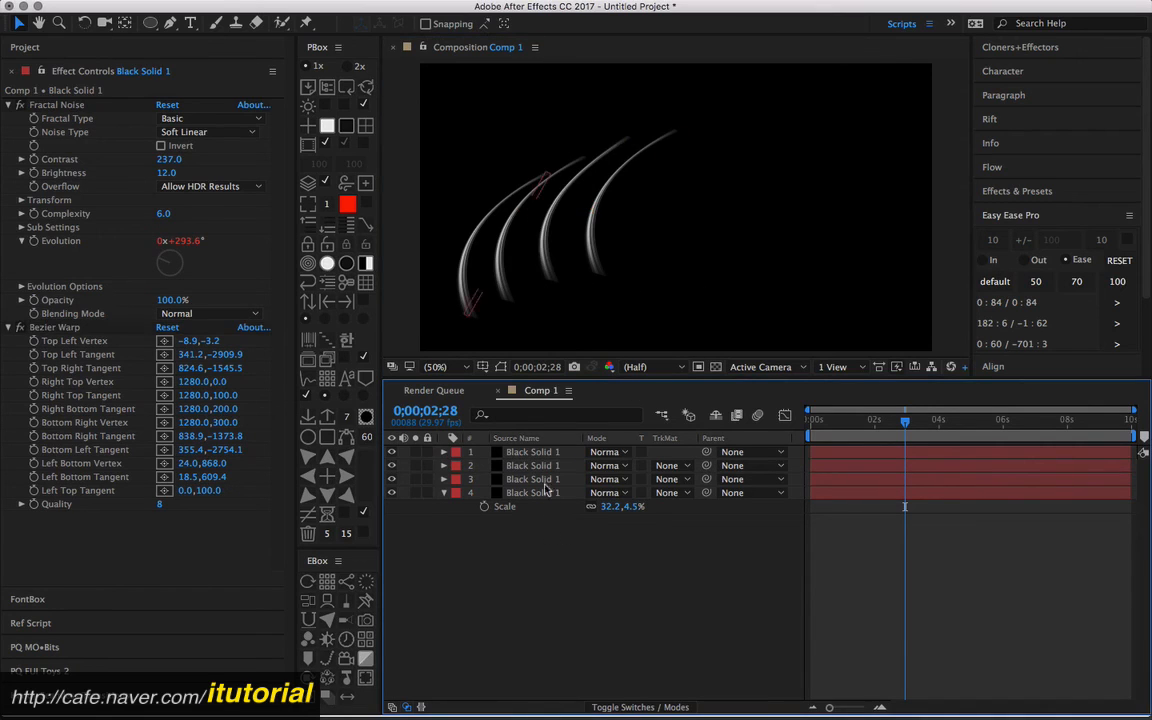
left_click(334, 149)
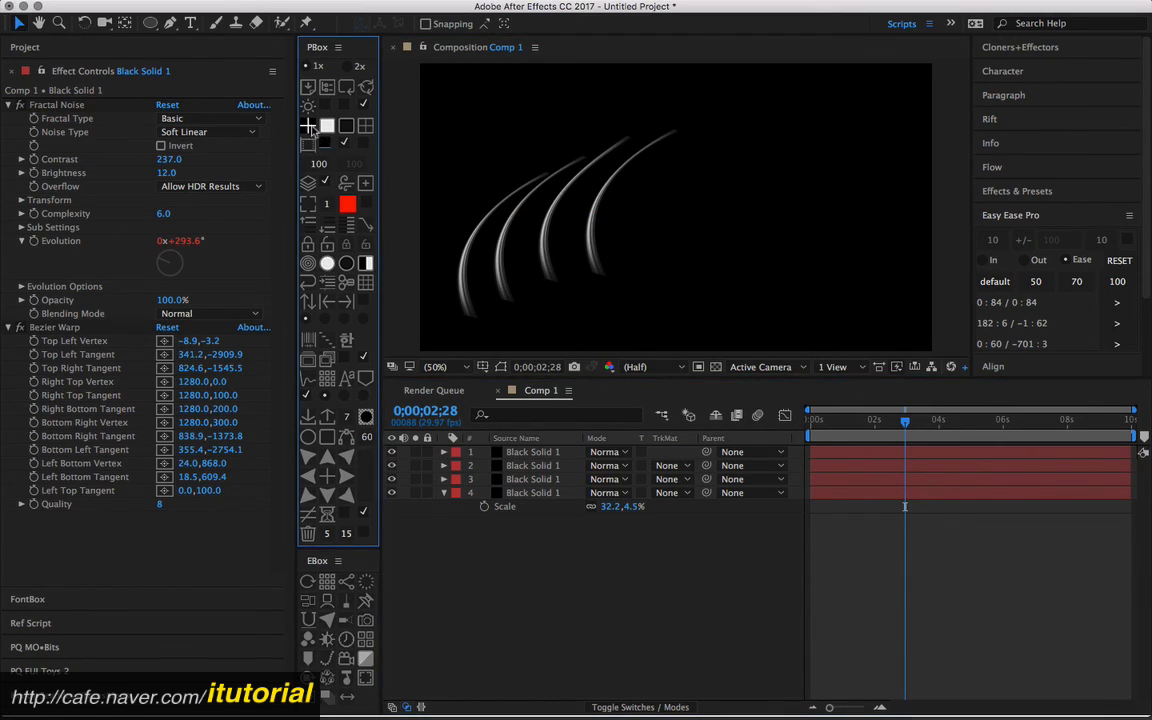
left_click(694, 303)
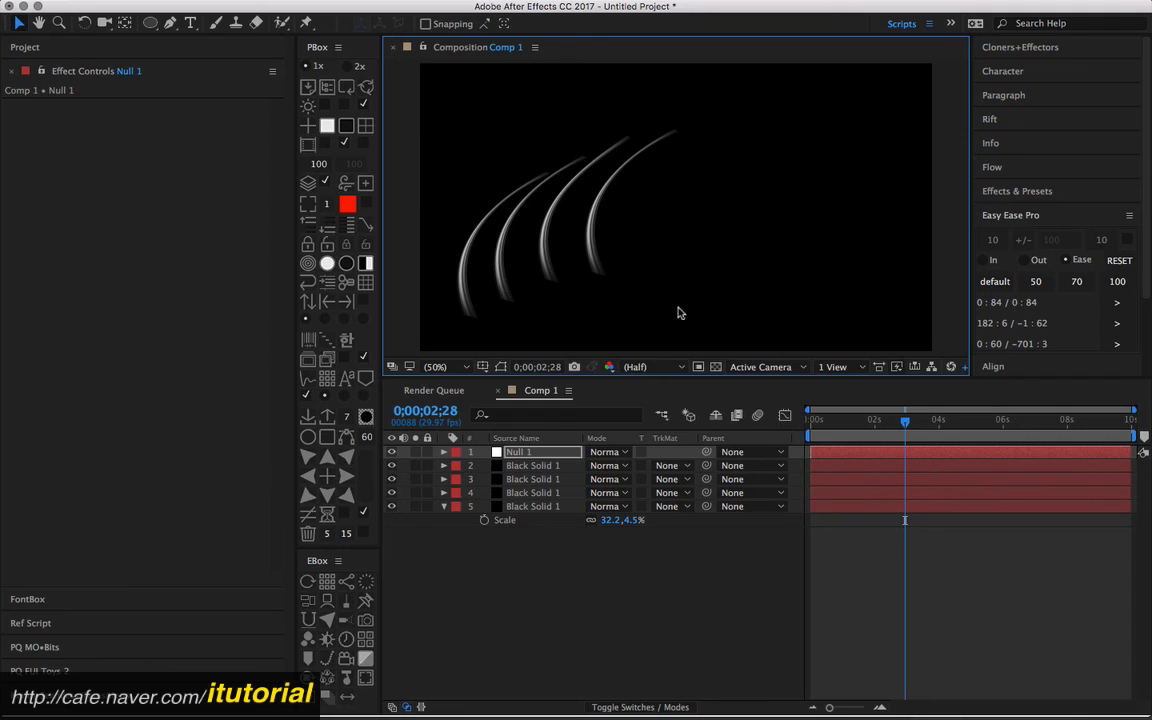
key("comma")
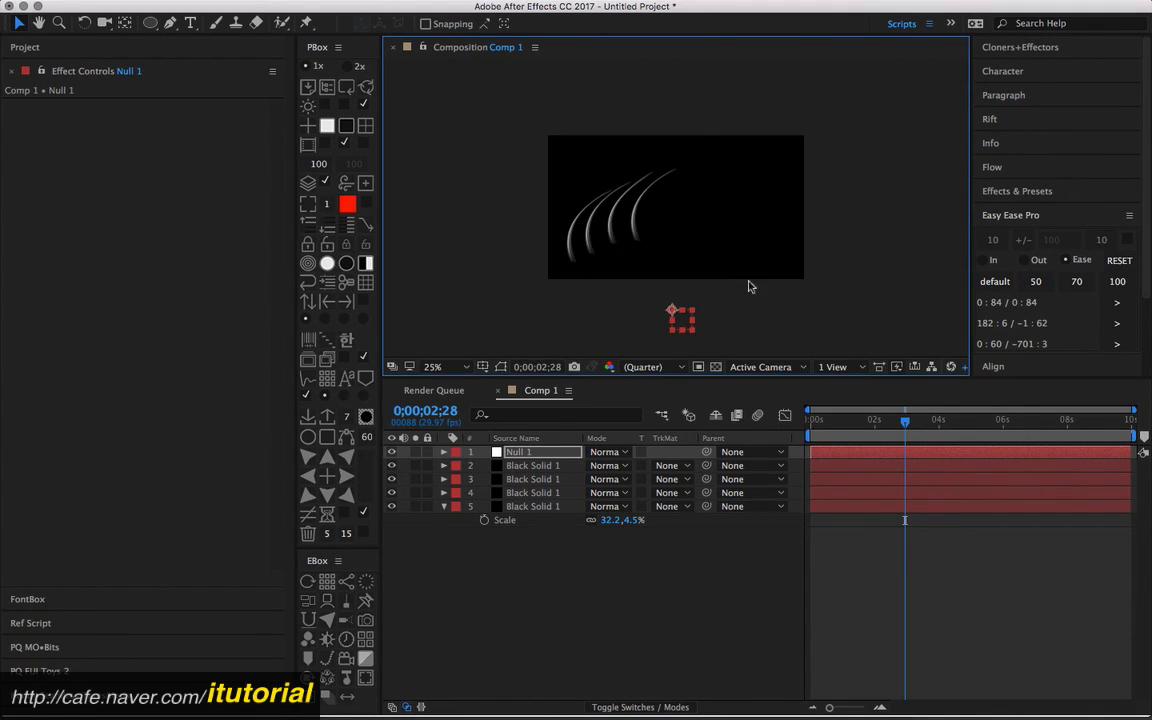
left_click_drag(684, 320, 681, 346)
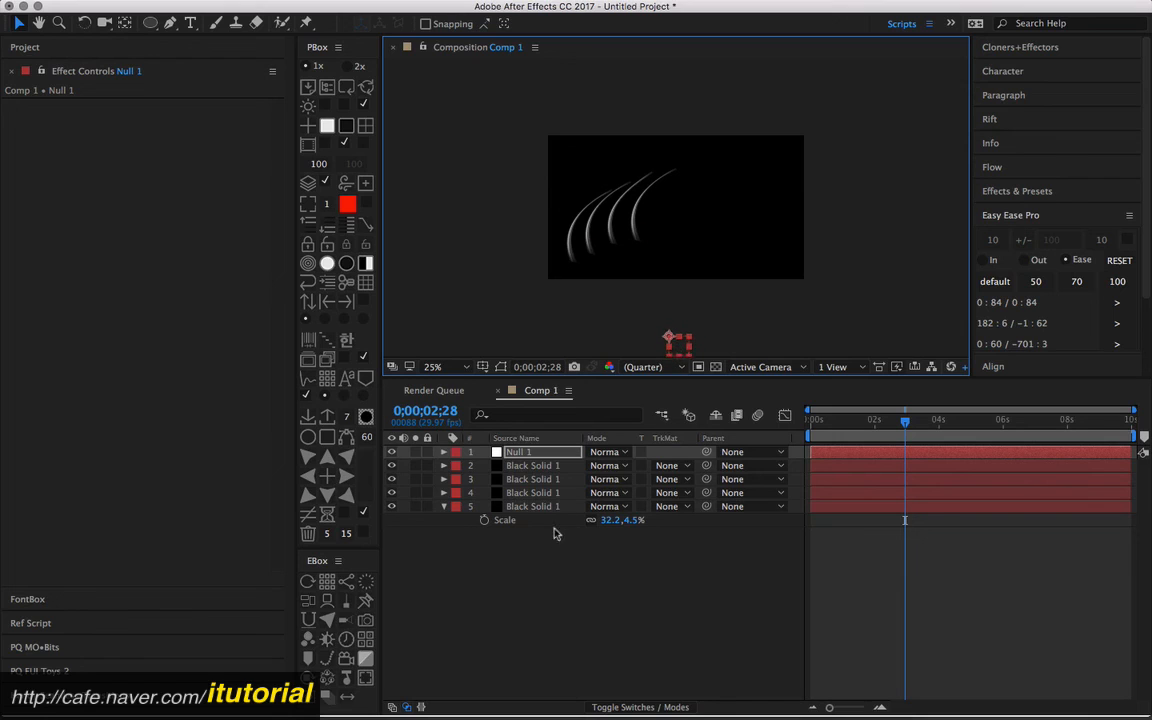
Collapse the expanded solid's properties and parent all four Black Solid 1 layers to Null 1.
left_click(444, 507)
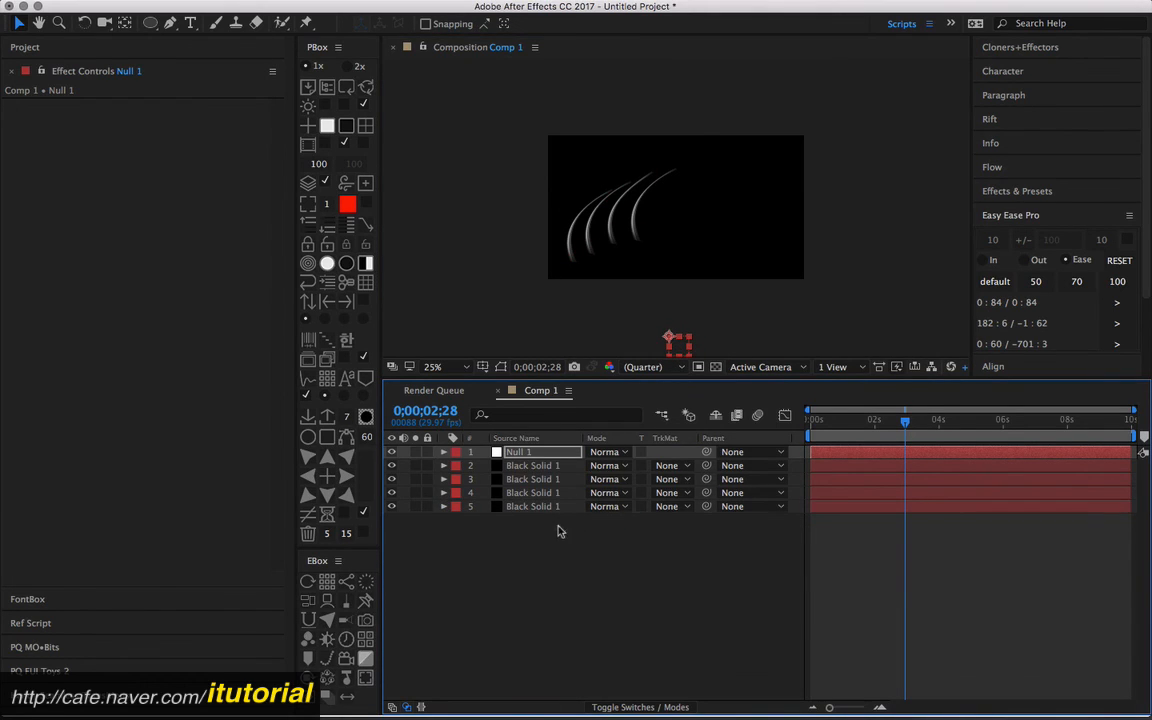
left_click_drag(561, 531, 557, 468)
left_click_drag(707, 466, 531, 454)
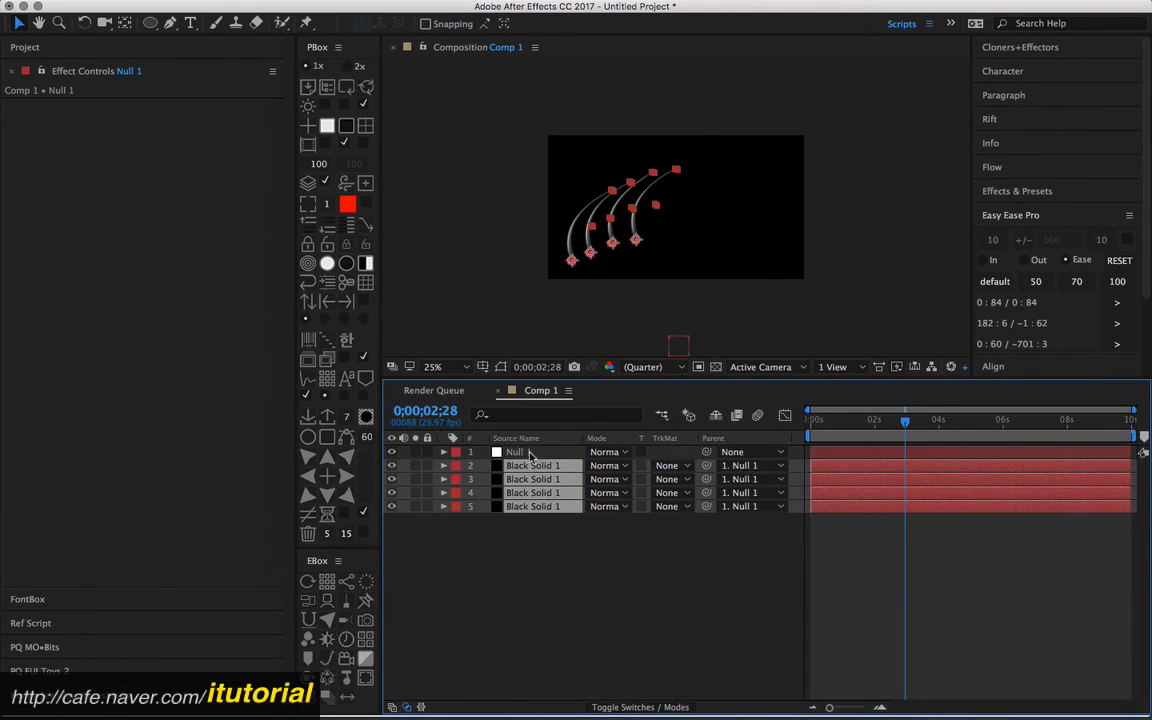
Rotate Null 1 to 15° so that the four parented arcs swing around it.
left_click(531, 454)
key("r")
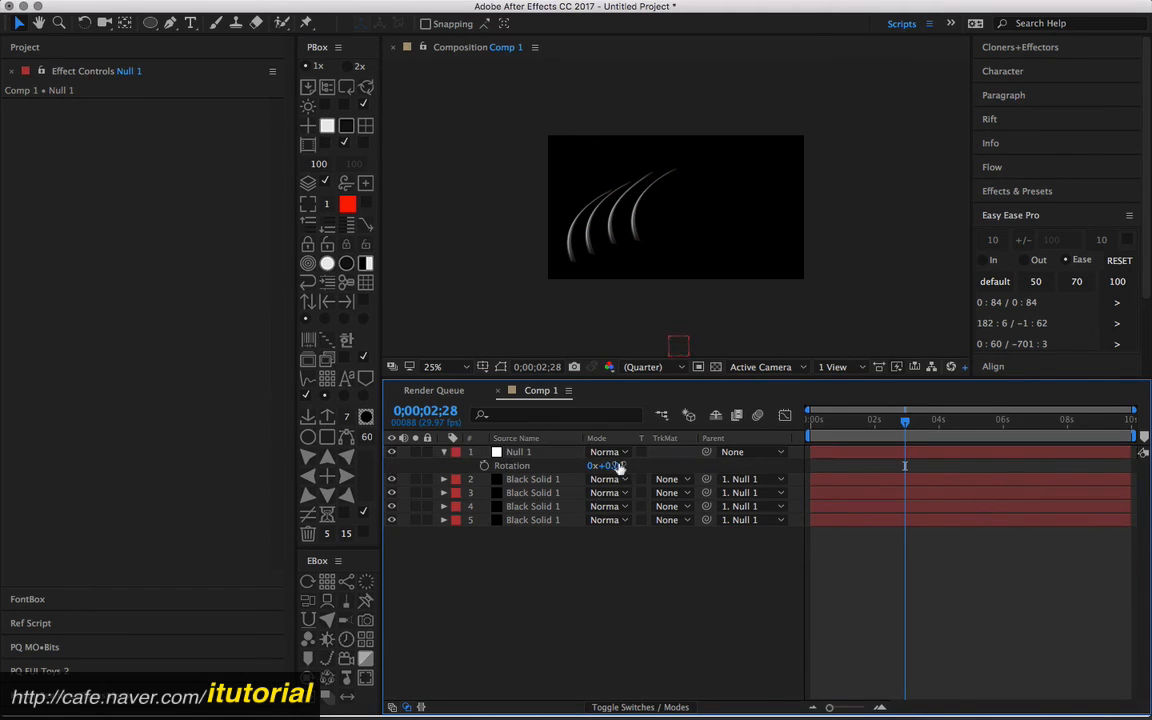
left_click_drag(619, 467, 625, 460)
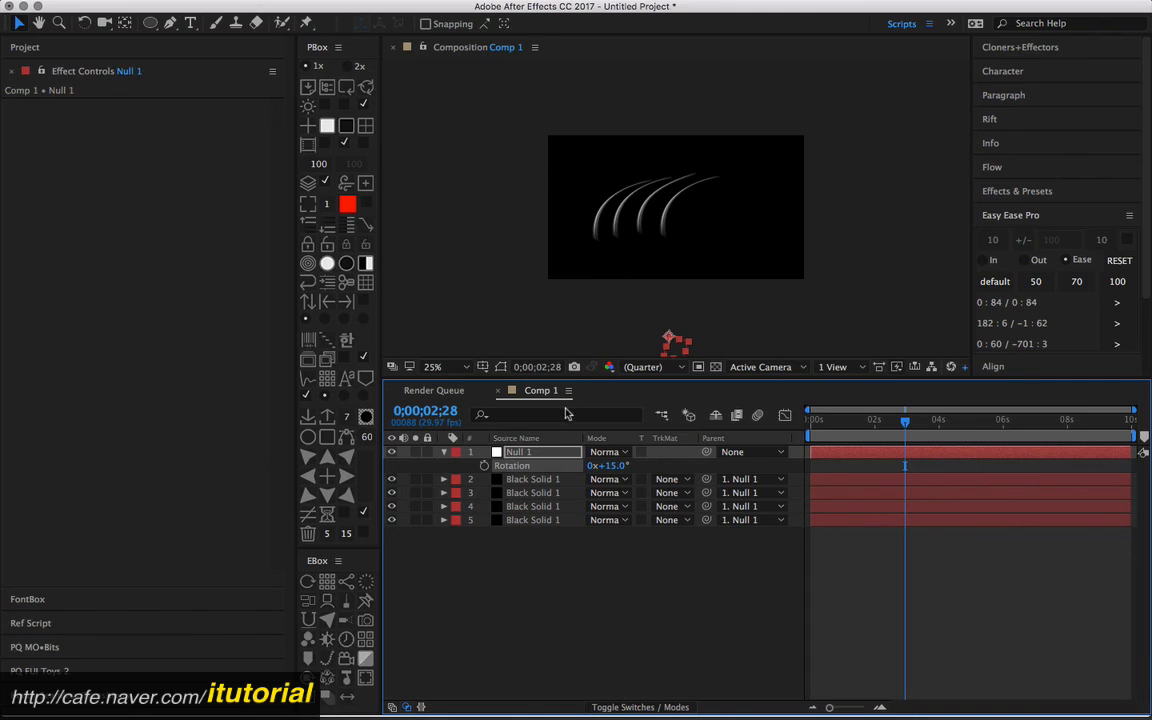
key("period")
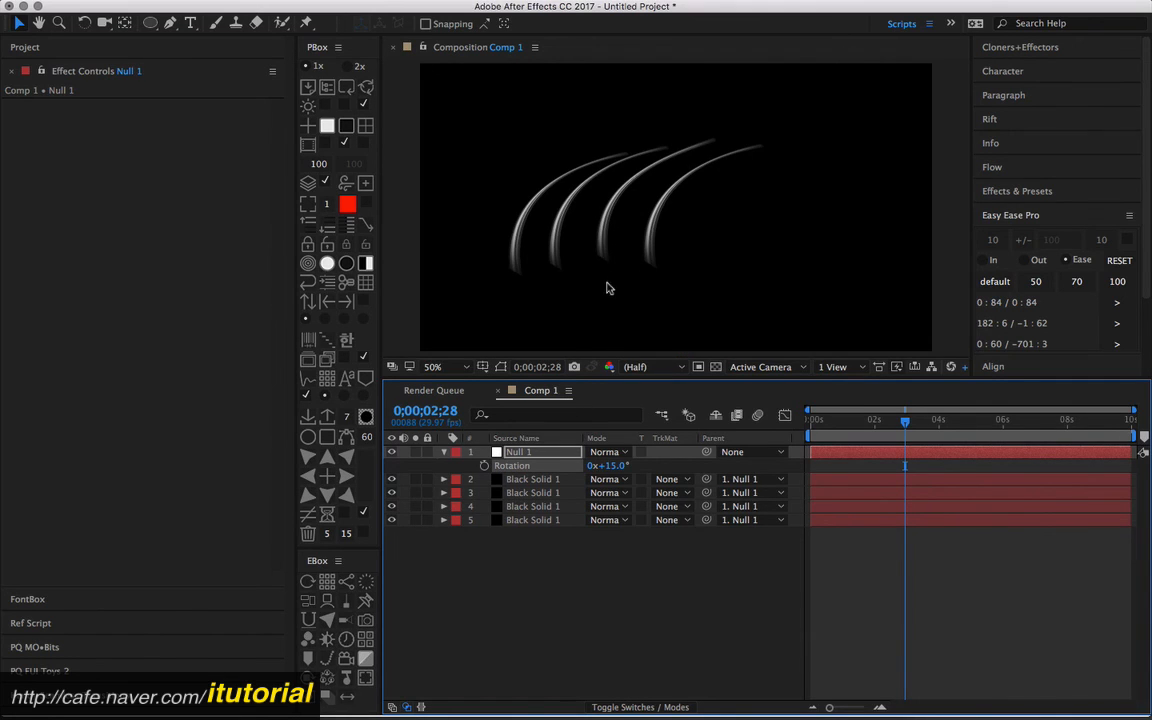
Switch to the browser and play the BMW 5 Series reference clip, pausing it at about 00:02.
key("super+Tab")
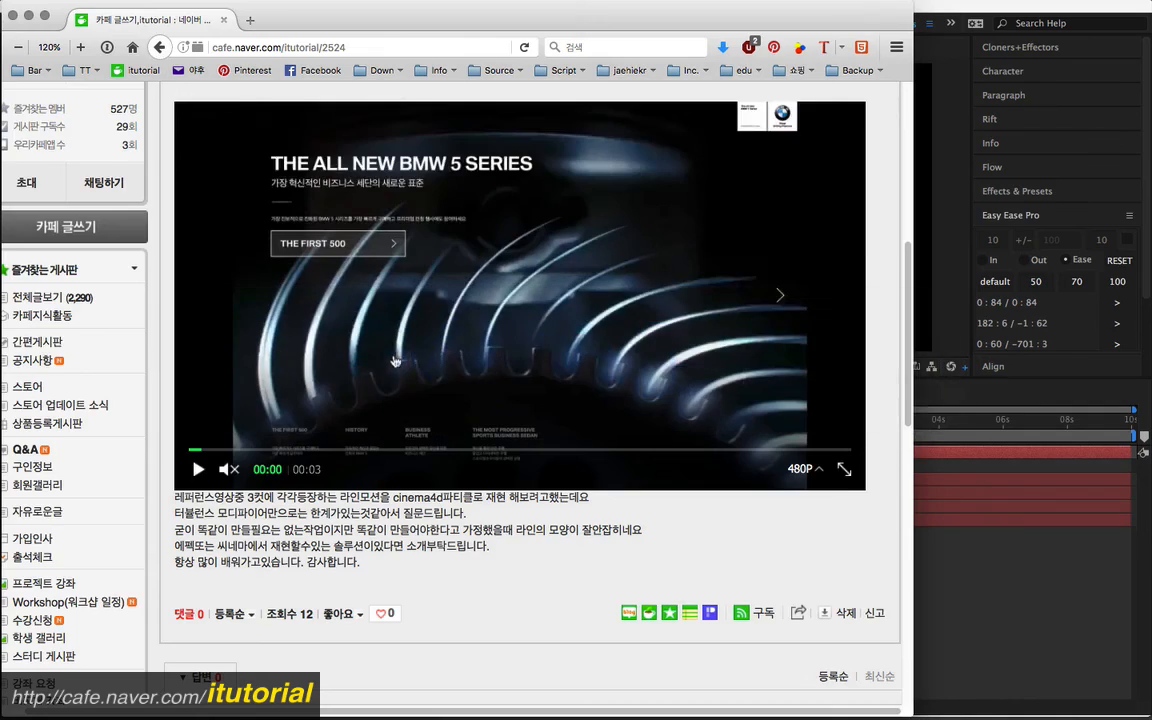
left_click(199, 469)
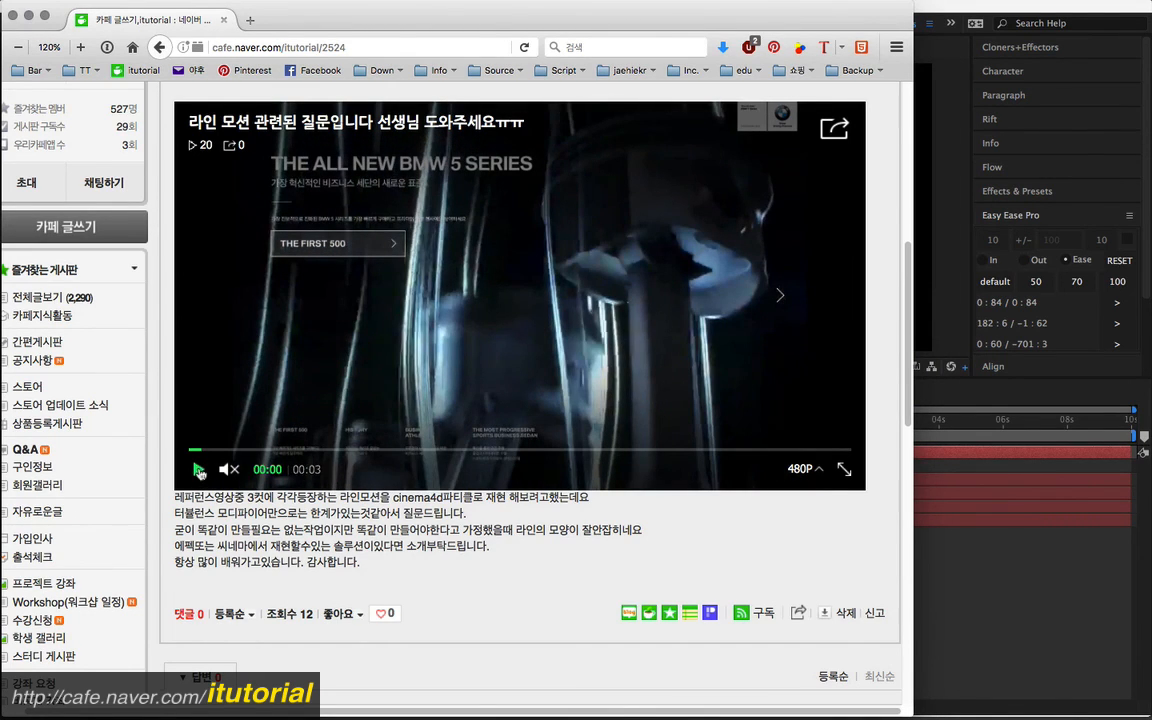
left_click(200, 470)
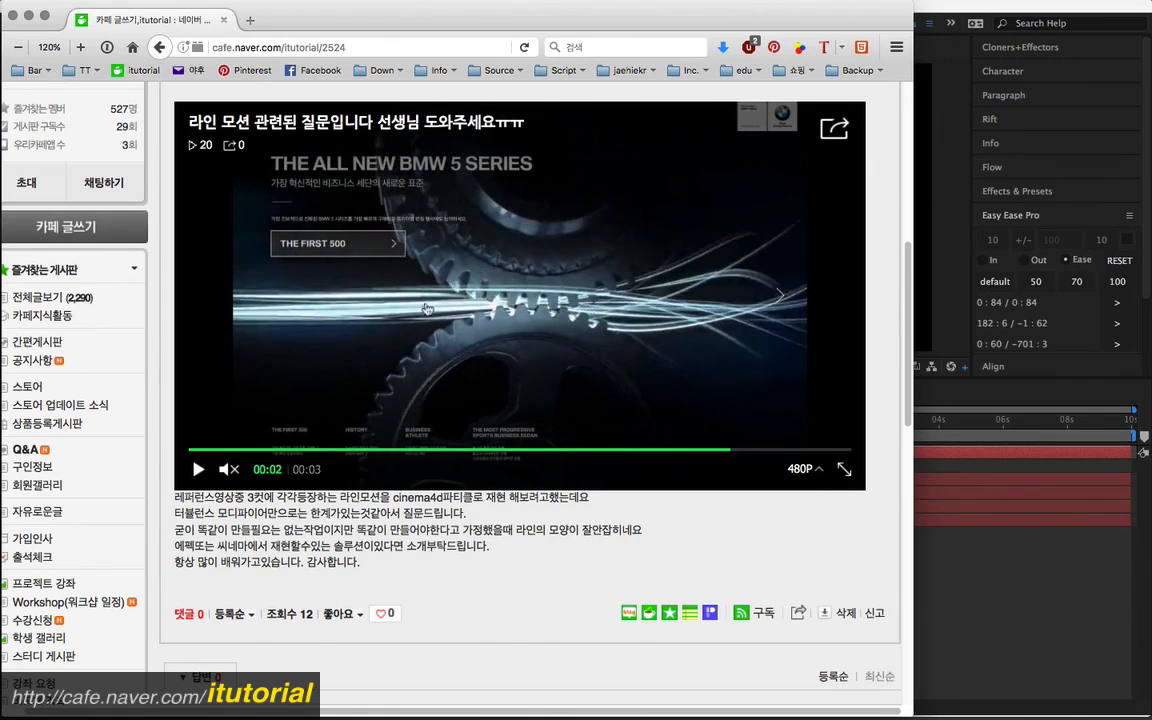